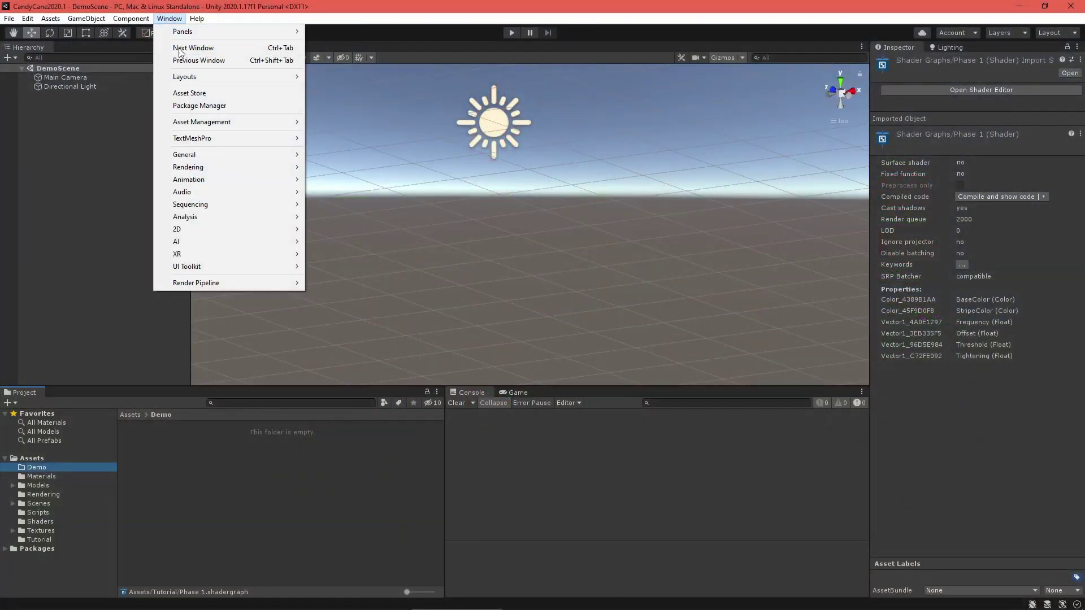
# Check the Universal RP package in the Package Manager's Unity Registry list
pyautogui.click(214, 106)
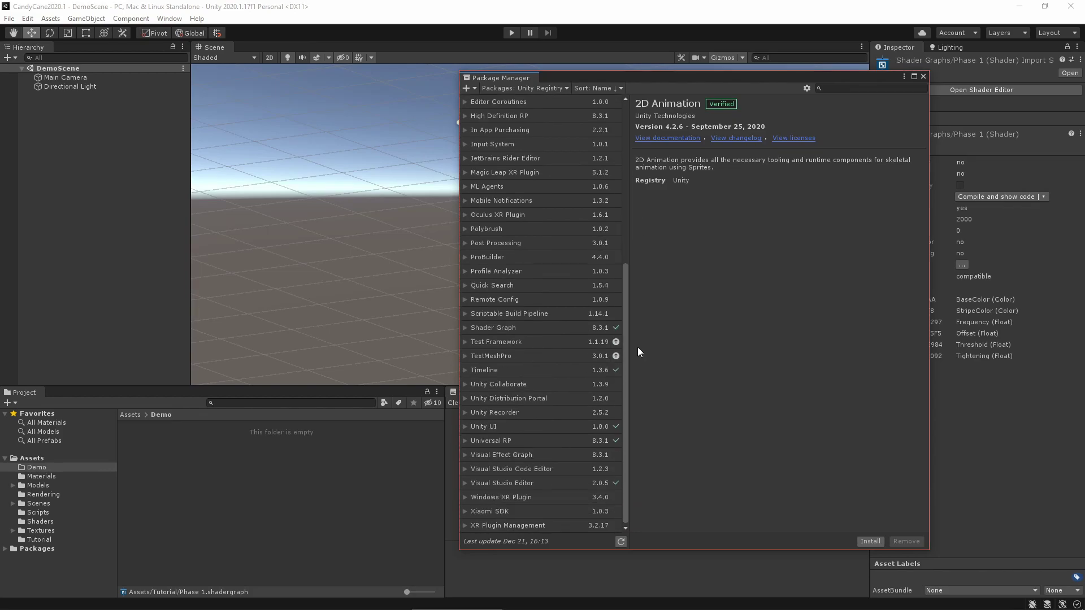
pyautogui.click(523, 442)
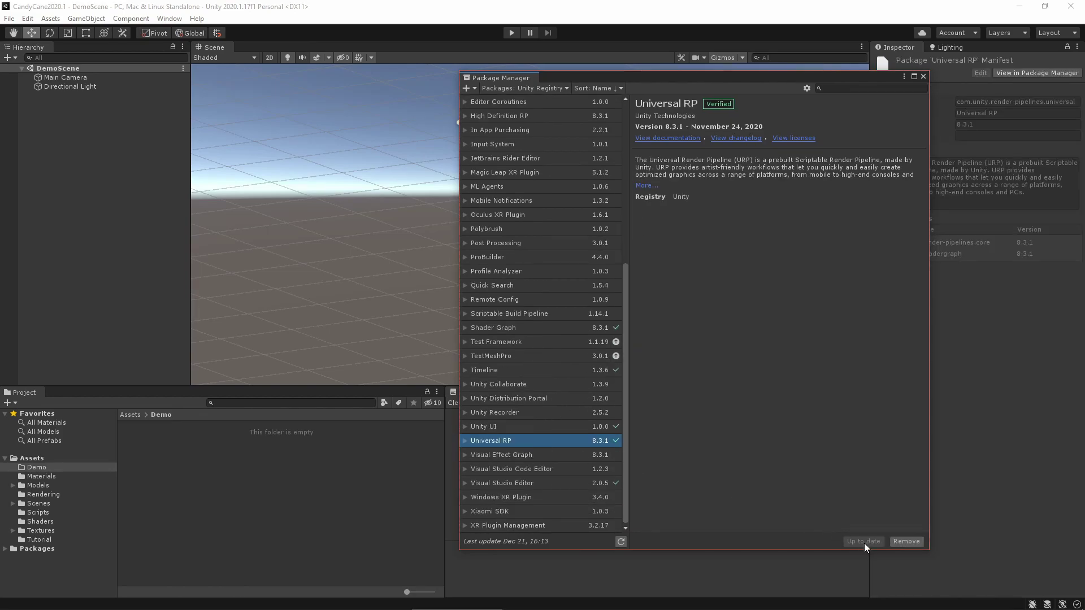
pyautogui.click(923, 76)
# Create a Universal Render Pipeline asset in the Demo folder
pyautogui.rightClick(235, 482)
pyautogui.moveTo(264, 182)
pyautogui.moveTo(447, 281)
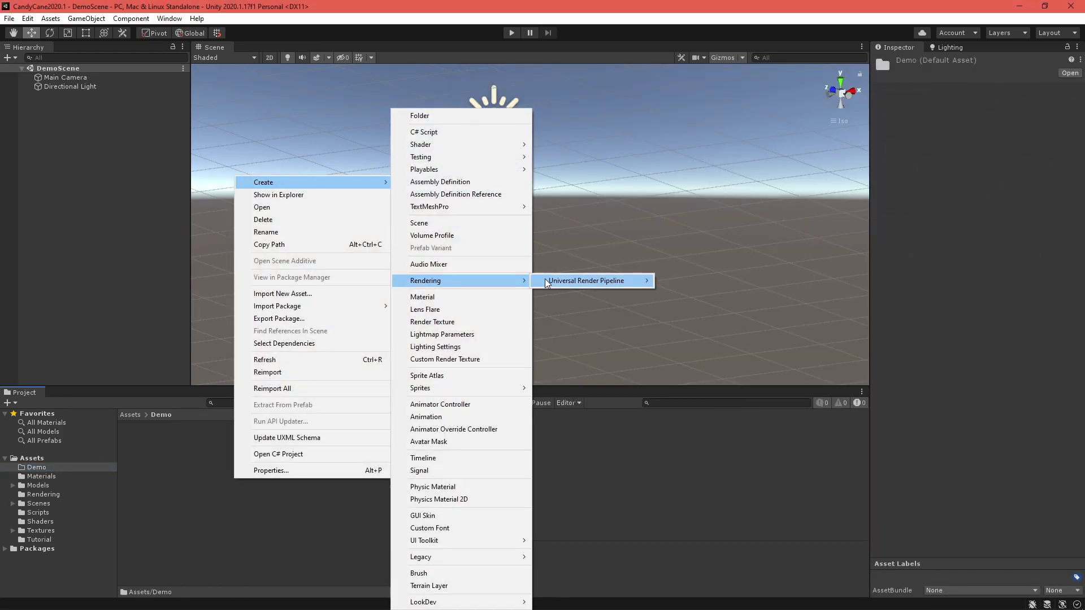
pyautogui.moveTo(582, 281)
pyautogui.click(717, 280)
# Locate the pipeline asset assigned under Scriptable Render Pipeline Settings in the project's Graphics settings
pyautogui.click(28, 18)
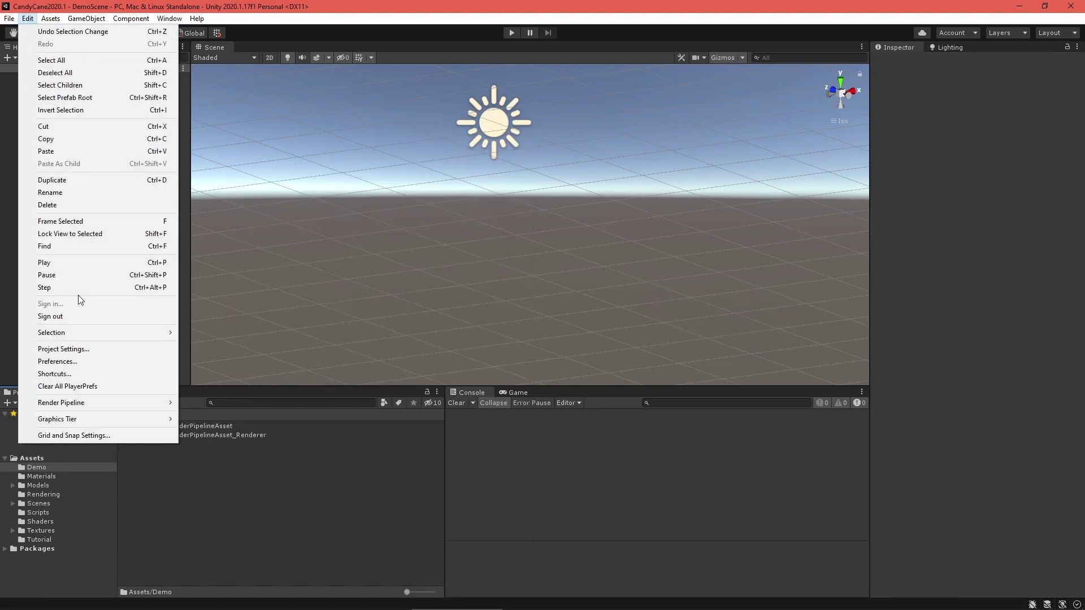
pyautogui.click(63, 349)
pyautogui.click(750, 177)
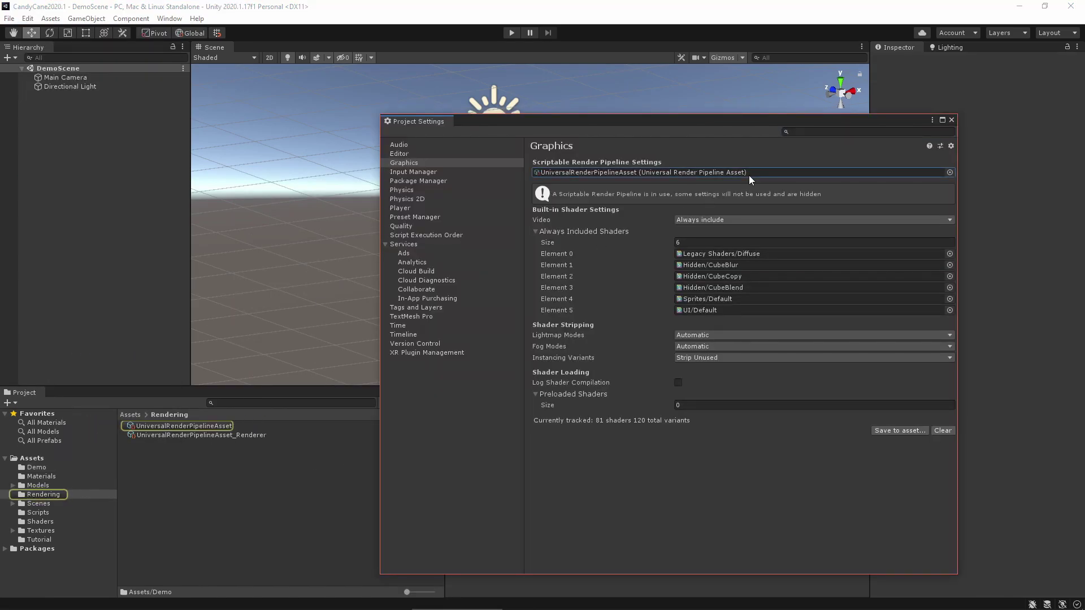
pyautogui.click(952, 120)
# Add a capsule and a sphere to the scene, moving the sphere beside the capsule to X about -0.69
pyautogui.click(86, 19)
pyautogui.moveTo(104, 55)
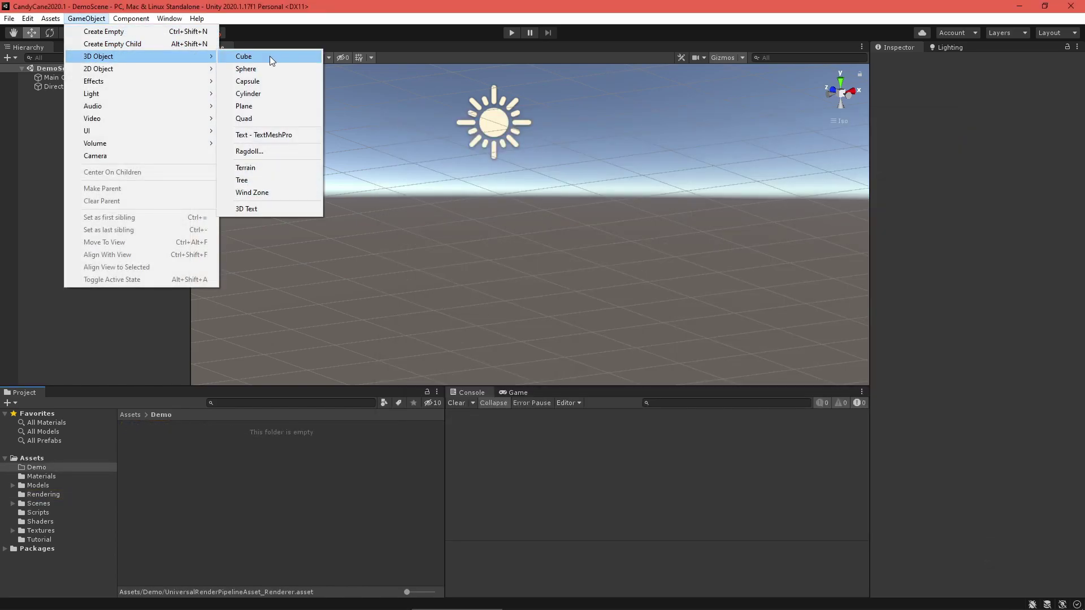
pyautogui.click(265, 81)
pyautogui.click(86, 19)
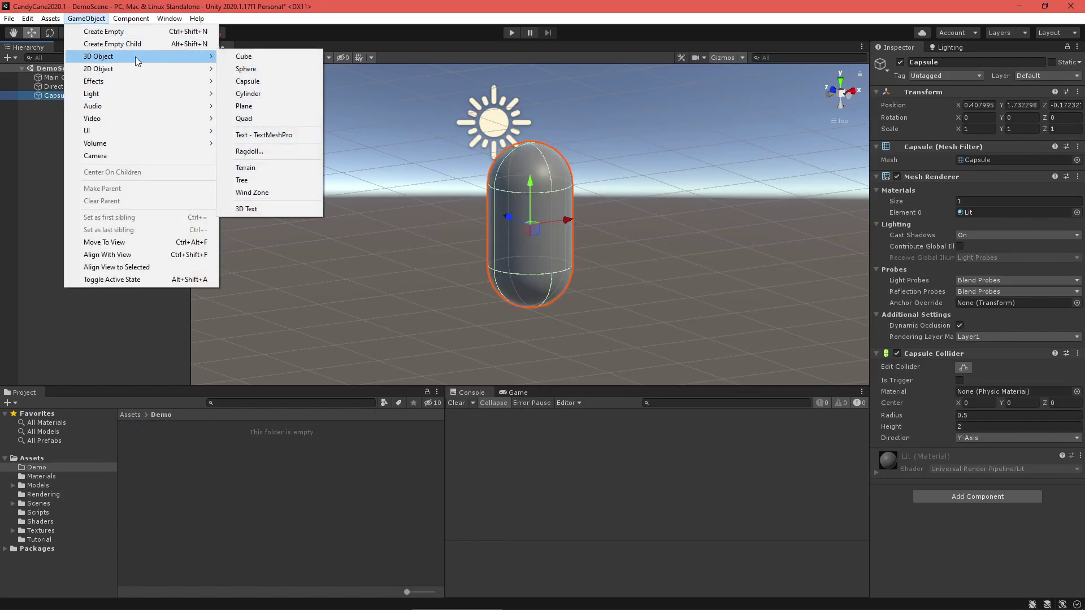
pyautogui.click(246, 68)
pyautogui.moveTo(566, 221); pyautogui.dragTo(533, 224)
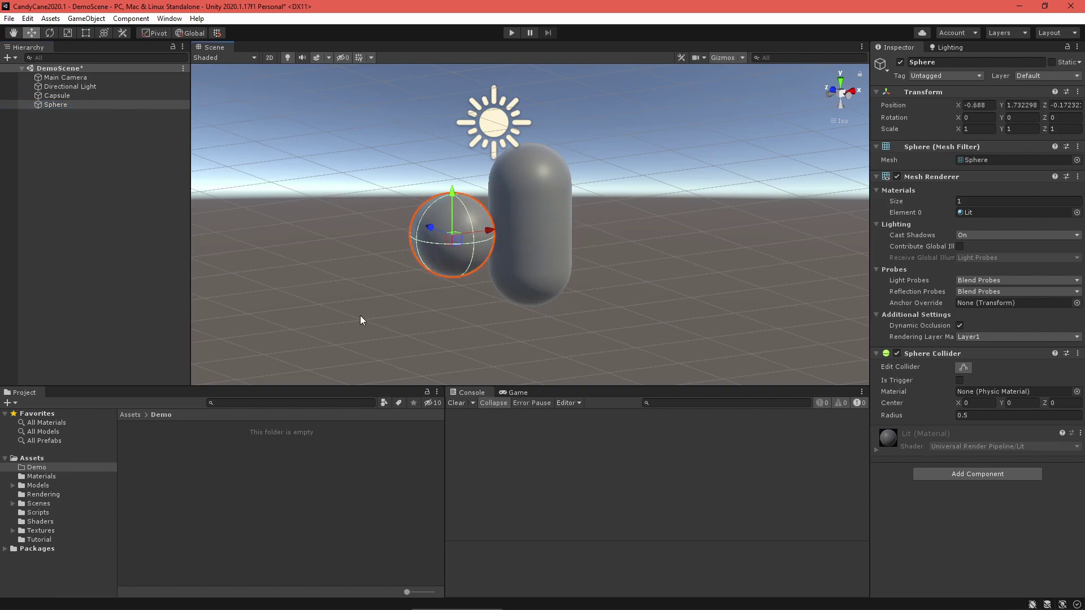
# Create a material named CandyCane in the Demo folder and apply it to the sphere and the capsule
pyautogui.rightClick(158, 465)
pyautogui.moveTo(308, 168)
pyautogui.click(377, 299)
pyautogui.write('Ca')
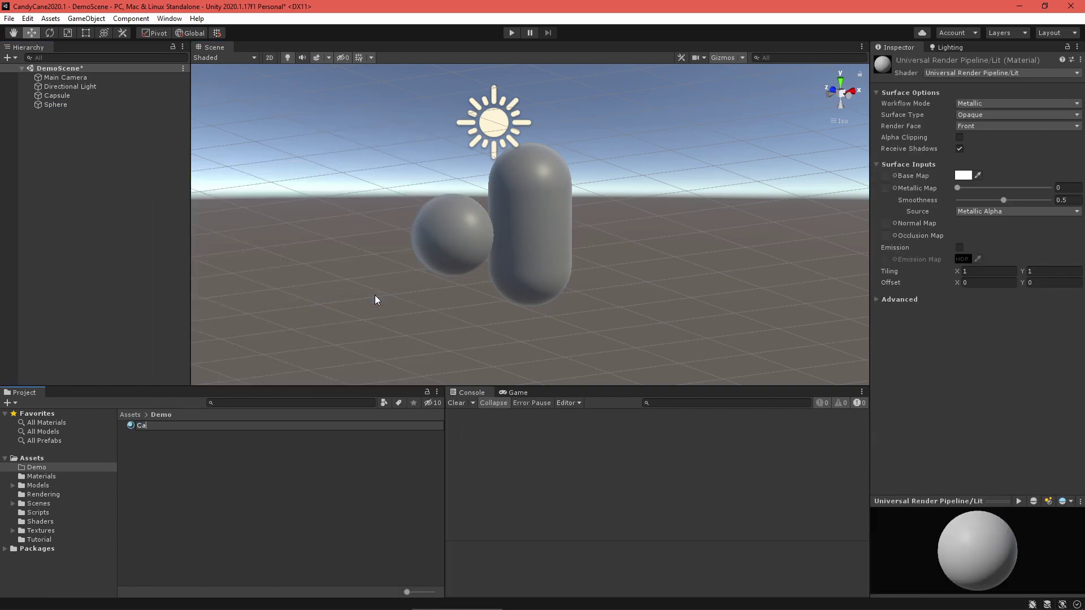
pyautogui.write('ndyCane')
pyautogui.press('Return')
pyautogui.moveTo(188, 425); pyautogui.dragTo(468, 261)
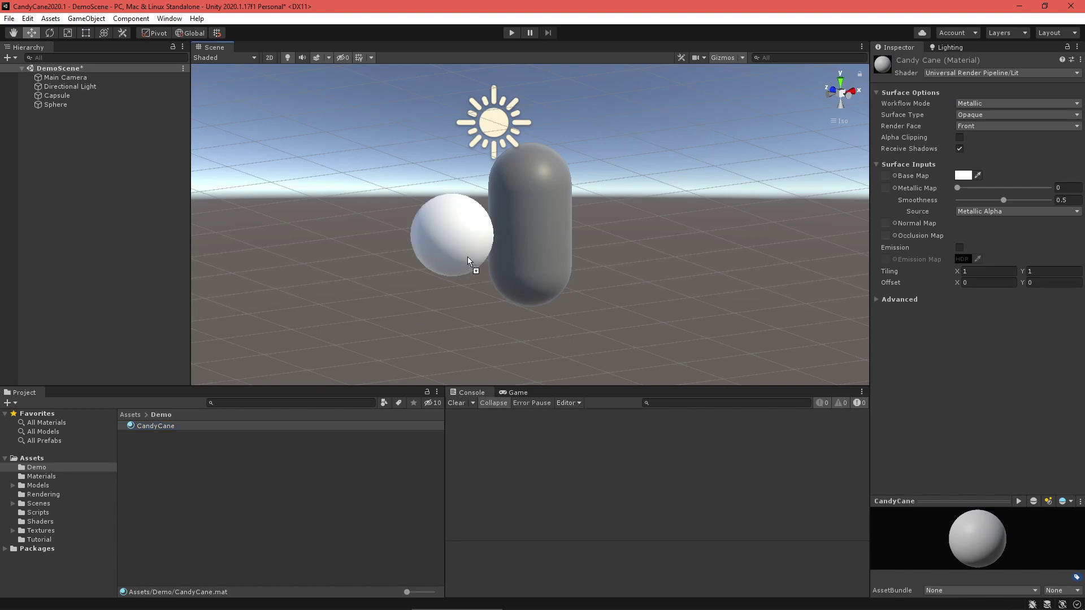
pyautogui.moveTo(604, 277); pyautogui.dragTo(554, 259)
# Create a PBR Graph shader named CandyCane in the Demo folder
pyautogui.rightClick(300, 505)
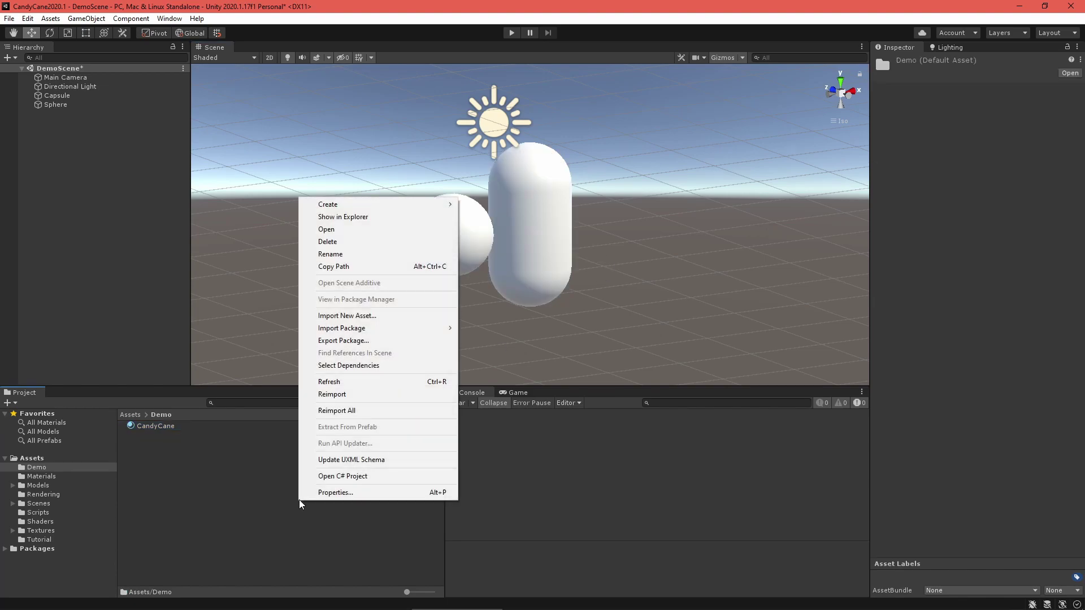
pyautogui.moveTo(401, 208)
pyautogui.moveTo(539, 148)
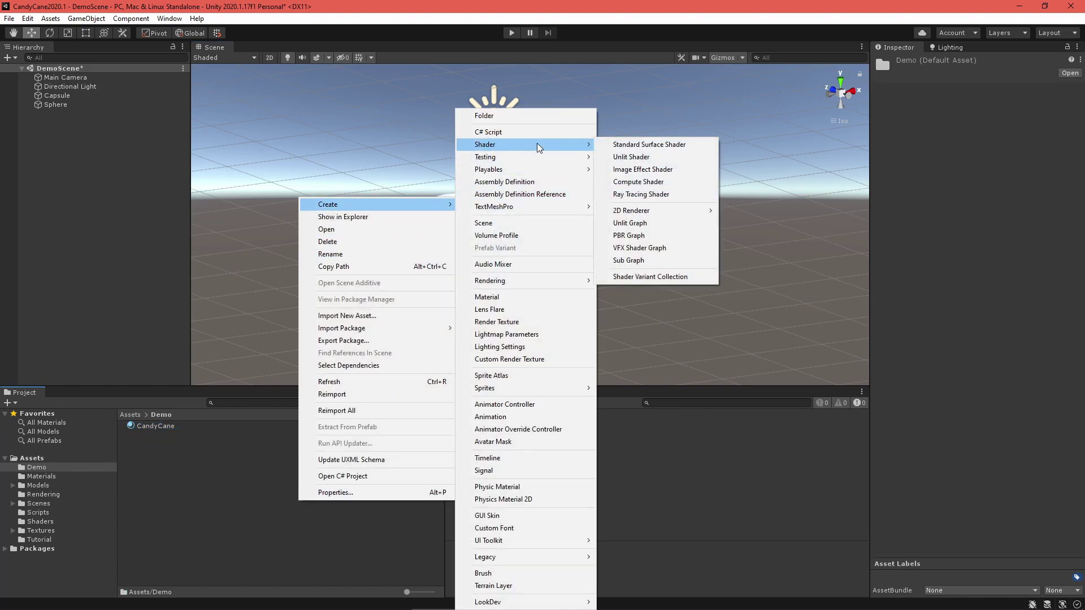
pyautogui.click(665, 236)
pyautogui.write('CandyCane')
pyautogui.press('Return')
# Assign the Shader Graphs/CandyCane shader to the CandyCane material
pyautogui.click(281, 425)
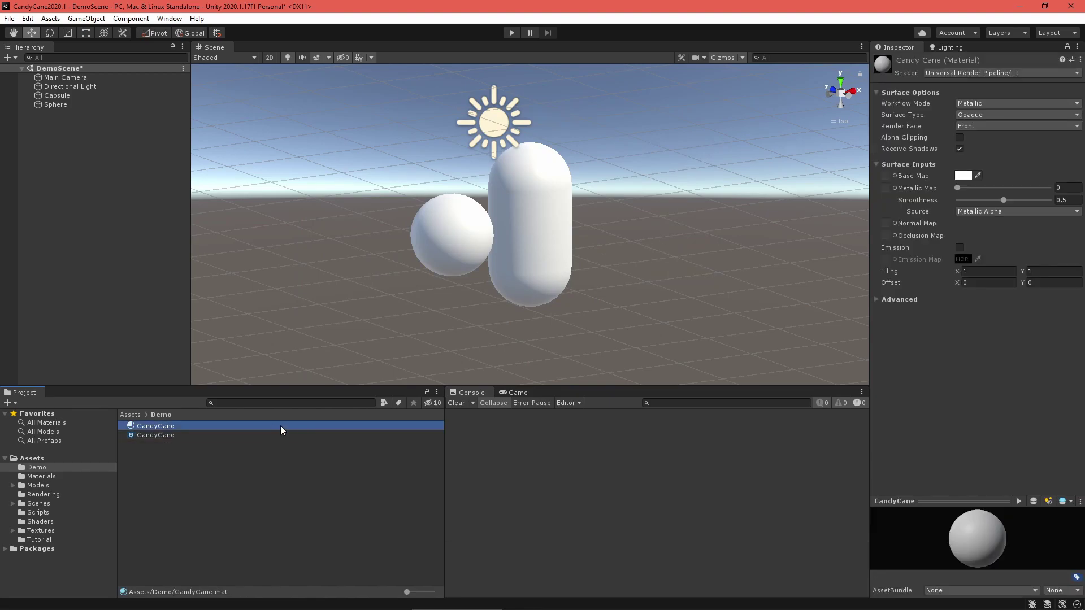
pyautogui.click(961, 72)
pyautogui.click(956, 187)
pyautogui.click(959, 151)
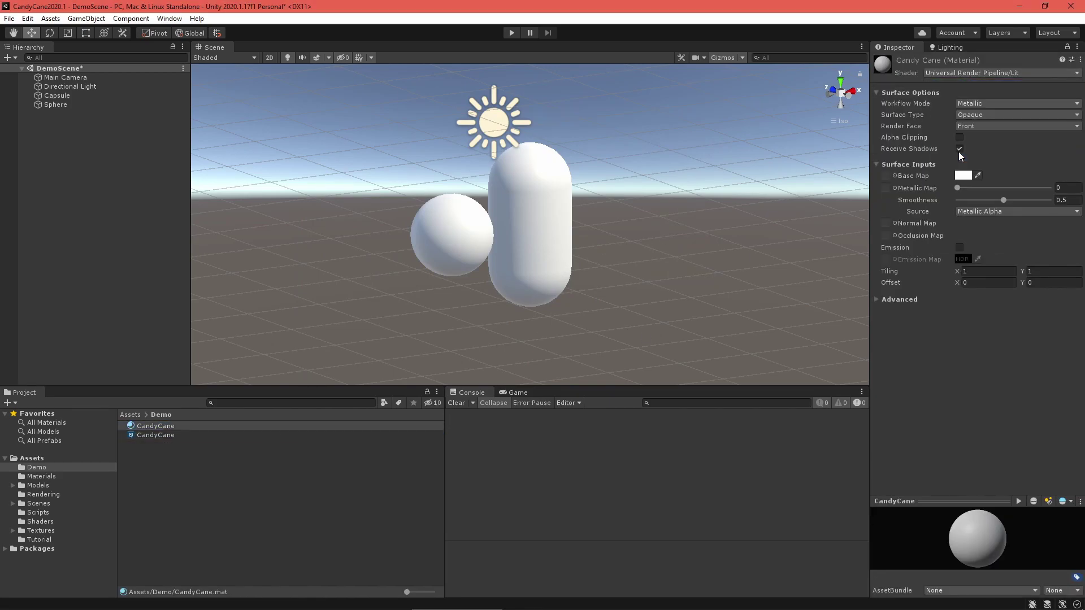
pyautogui.moveTo(873, 198); pyautogui.dragTo(838, 202)
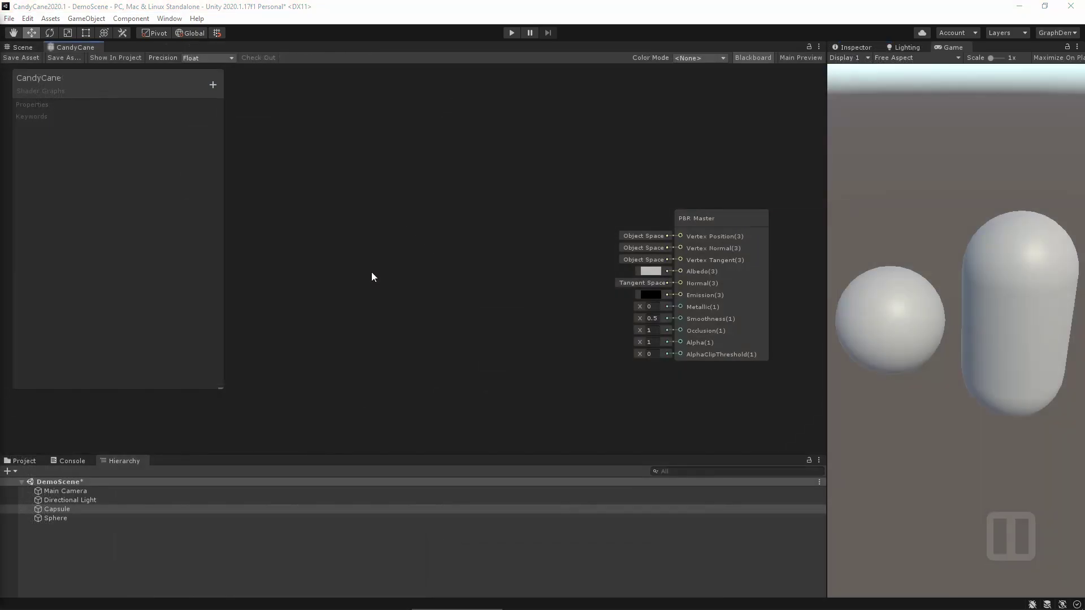
# Add a Sine node to the CandyCane graph and place it just before the PBR Master node
pyautogui.rightClick(372, 272)
pyautogui.click(378, 279)
pyautogui.write('sine')
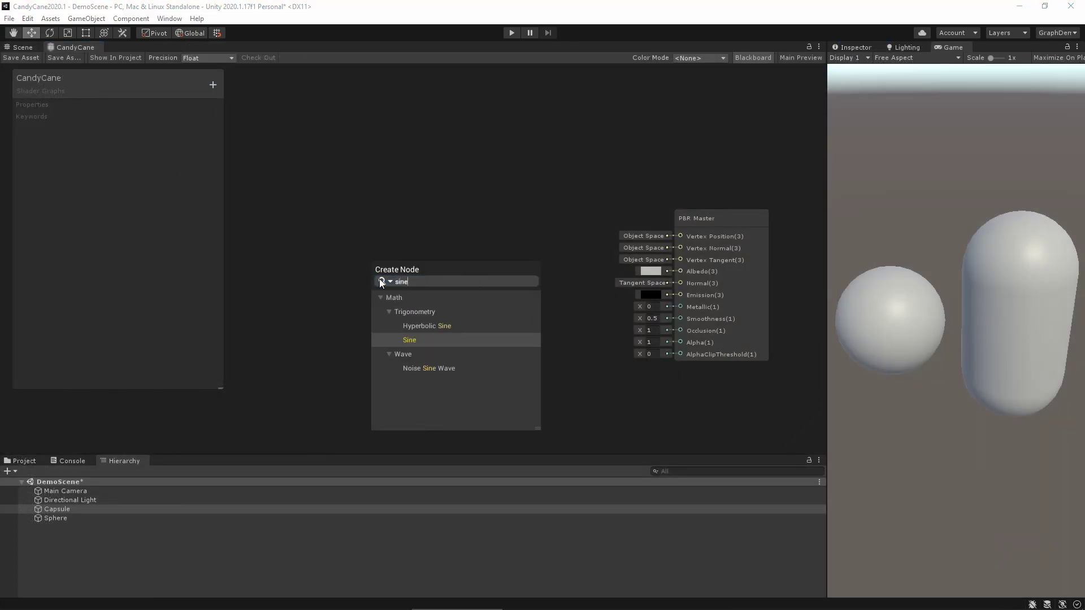
pyautogui.press('Return')
pyautogui.moveTo(389, 291); pyautogui.dragTo(498, 244)
# Add a UV node and place it well ahead of the Sine node, leaving space between them
pyautogui.rightClick(297, 246)
pyautogui.click(336, 254)
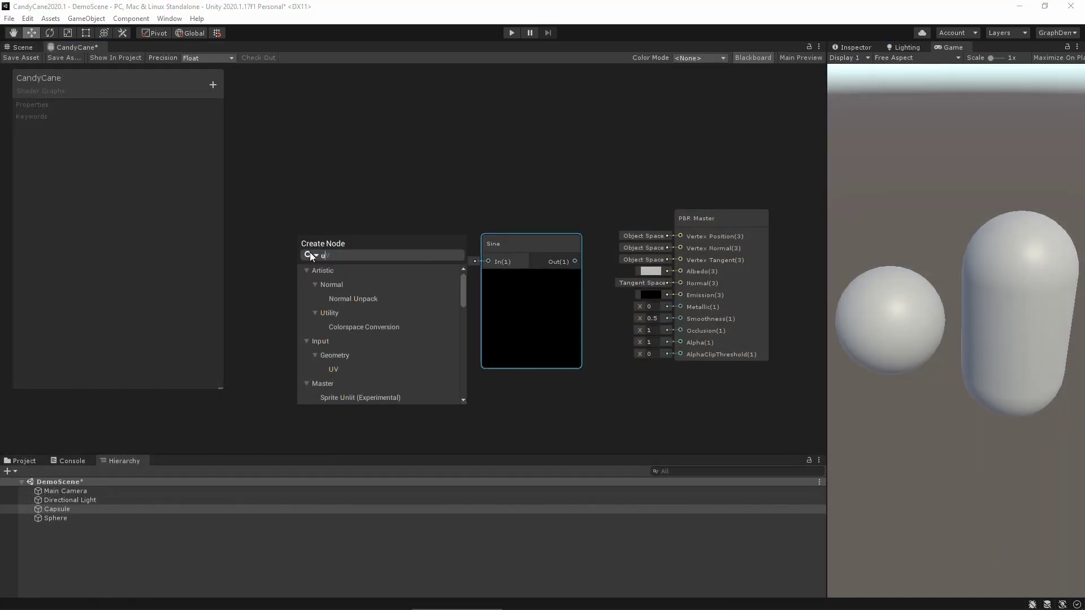
pyautogui.write('uv')
pyautogui.press('Return')
pyautogui.moveTo(313, 263); pyautogui.dragTo(265, 234)
# Add a Split node to route UV through its R channel into Sine and on to Albedo, and save the asset
pyautogui.press('space')
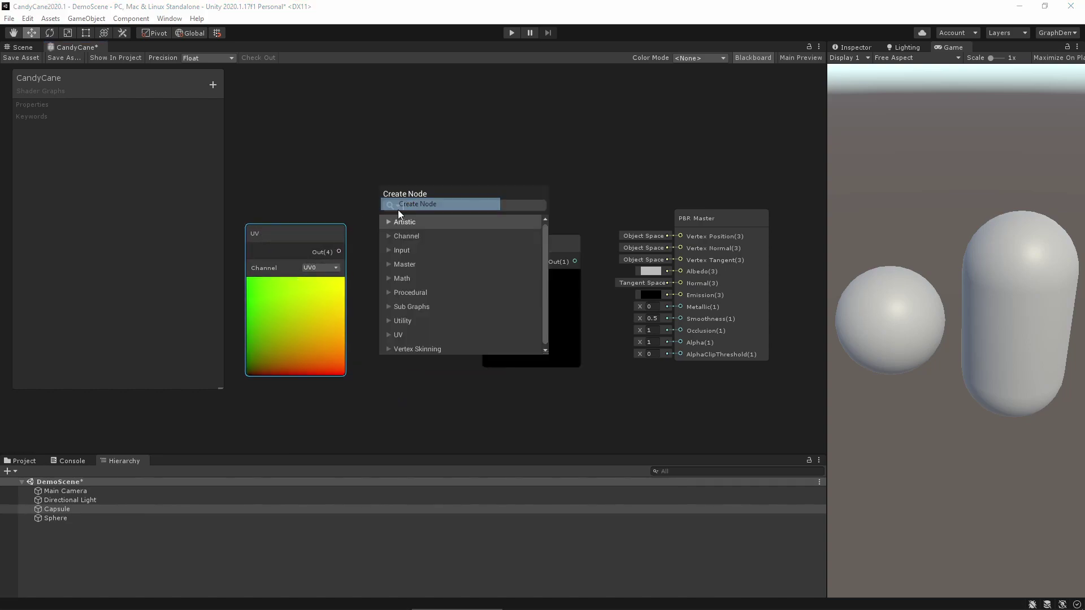
pyautogui.write('split')
pyautogui.press('Return')
pyautogui.click(400, 222)
pyautogui.moveTo(400, 222); pyautogui.dragTo(519, 245)
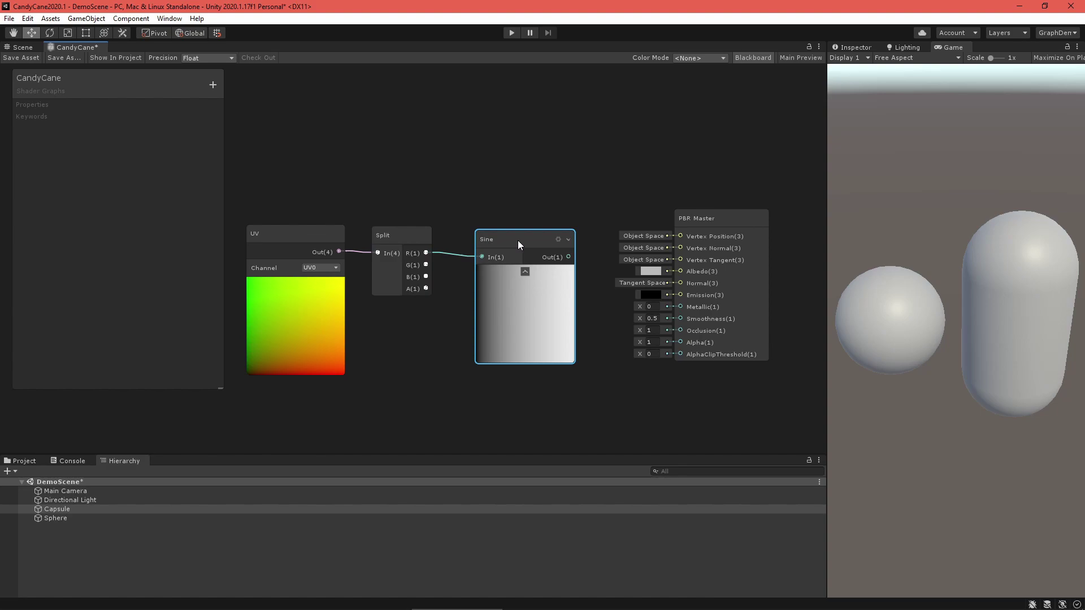
pyautogui.click(22, 57)
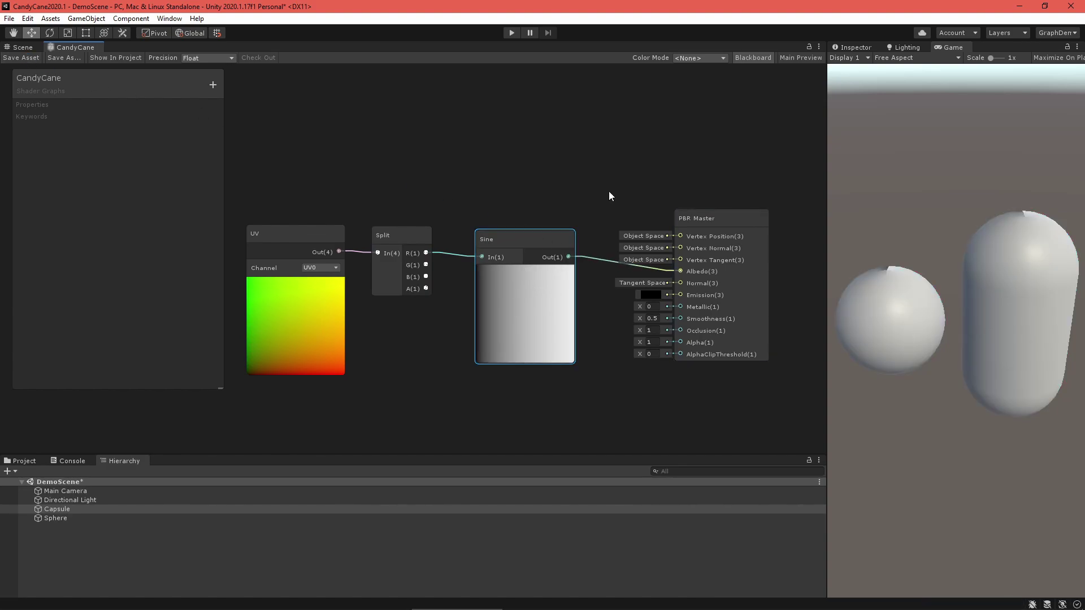
# Make room after Sine and insert an Absolute node between Sine and the PBR Master's Albedo input
pyautogui.moveTo(269, 179); pyautogui.dragTo(522, 283)
pyautogui.moveTo(529, 240); pyautogui.dragTo(427, 239)
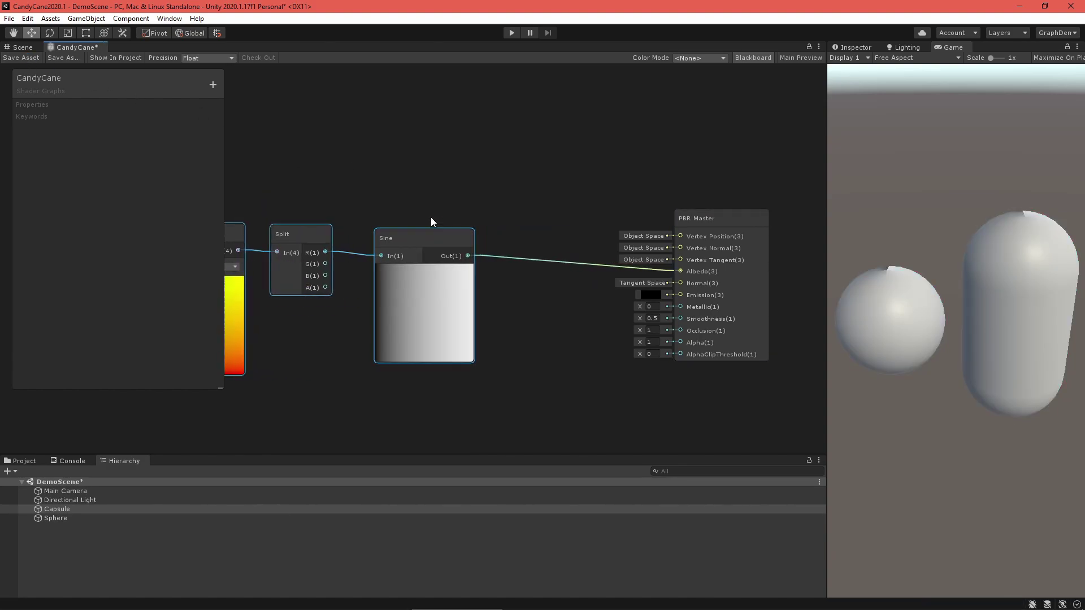
pyautogui.press('space')
pyautogui.write('abs')
pyautogui.press('Return')
pyautogui.moveTo(479, 186); pyautogui.dragTo(546, 231)
pyautogui.moveTo(468, 256); pyautogui.dragTo(507, 246)
pyautogui.moveTo(593, 247); pyautogui.dragTo(670, 271)
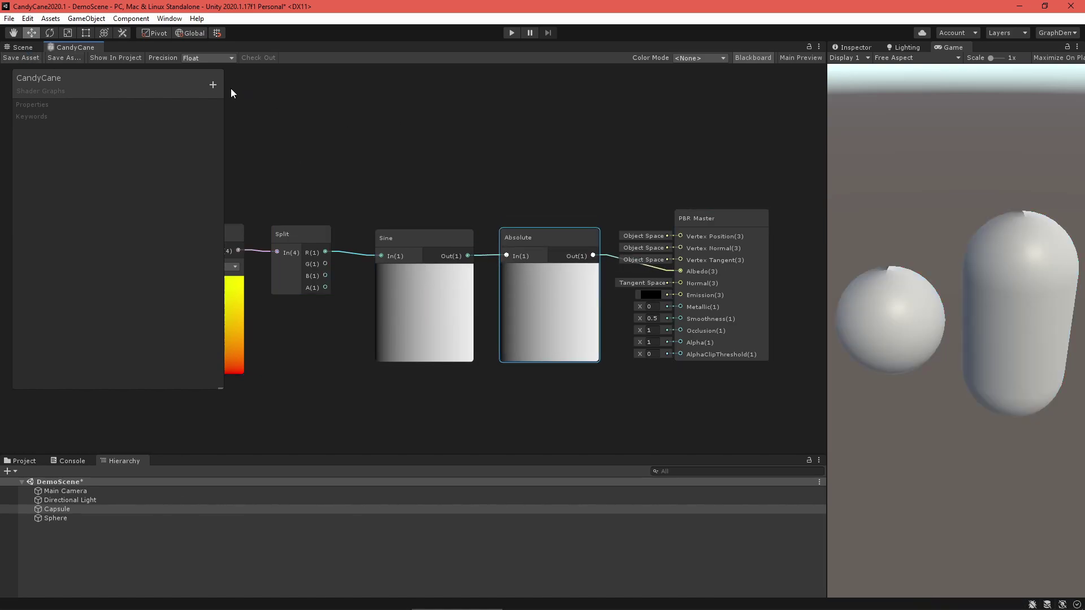
# Add a Color property named BaseColor with a white default
pyautogui.click(213, 85)
pyautogui.click(260, 142)
pyautogui.write('BaseColor')
pyautogui.press('Return')
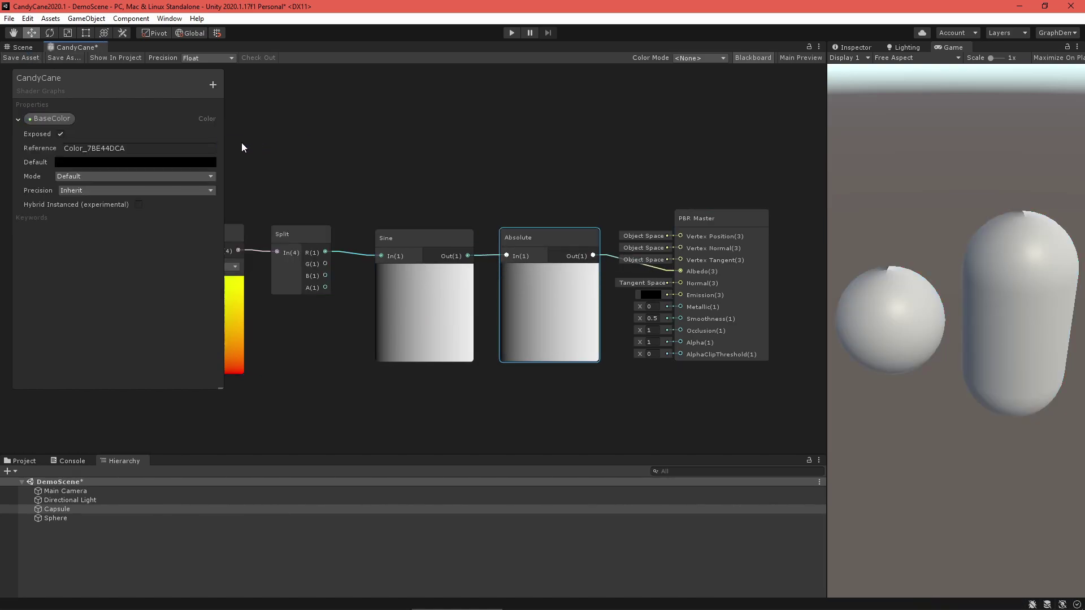
pyautogui.click(208, 162)
pyautogui.moveTo(245, 237); pyautogui.dragTo(210, 217)
pyautogui.click(46, 129)
# Add a Color property named StripeColor with a red default of FF0000
pyautogui.click(213, 85)
pyautogui.click(244, 149)
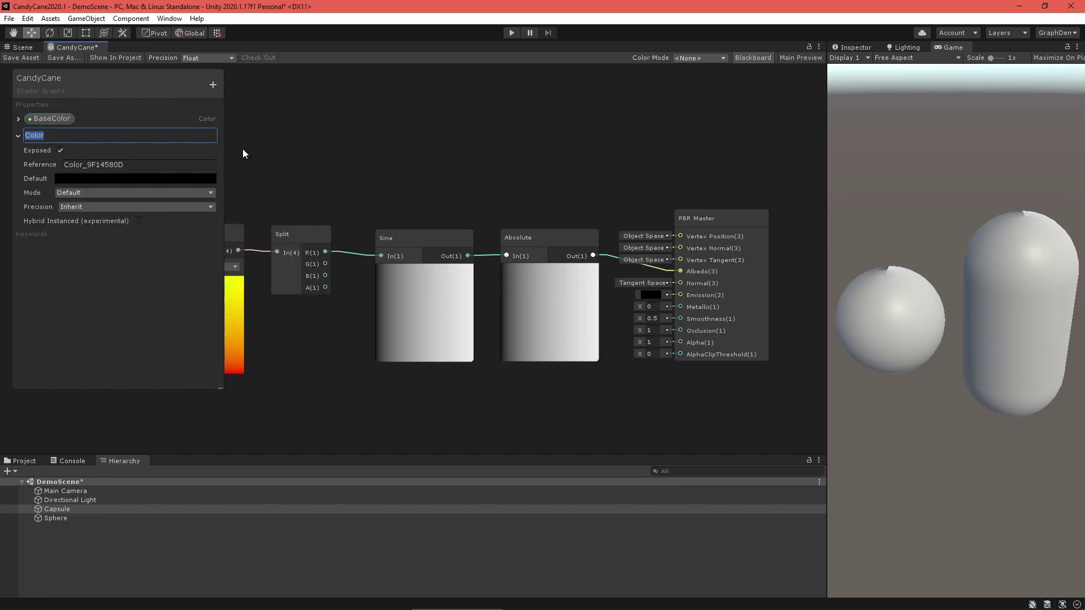
pyautogui.write('StripeColor')
pyautogui.press('Return')
pyautogui.click(151, 178)
pyautogui.moveTo(199, 233); pyautogui.dragTo(251, 217)
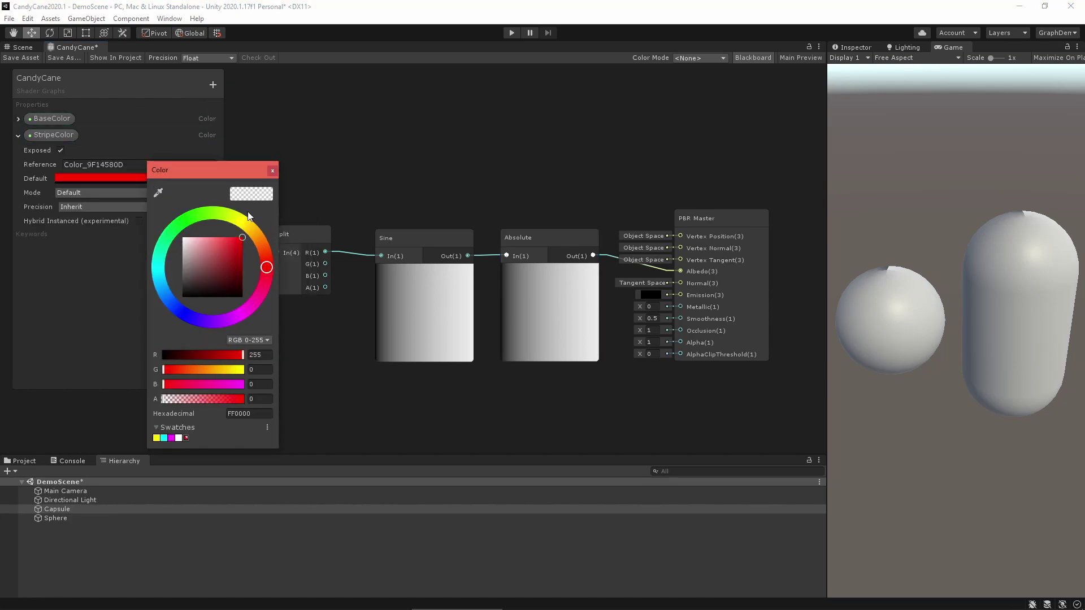
pyautogui.click(25, 148)
pyautogui.click(18, 136)
# Make room after Absolute and add a Blend node using BaseColor as Base, StripeColor as Blend and Absolute as Opacity
pyautogui.moveTo(308, 170); pyautogui.dragTo(439, 155, button='middle')
pyautogui.moveTo(316, 169); pyautogui.dragTo(684, 318)
pyautogui.moveTo(692, 317); pyautogui.dragTo(460, 322)
pyautogui.click(704, 169)
pyautogui.moveTo(680, 167); pyautogui.dragTo(534, 173, button='middle')
pyautogui.press('space')
pyautogui.write('blend')
pyautogui.press('Down')
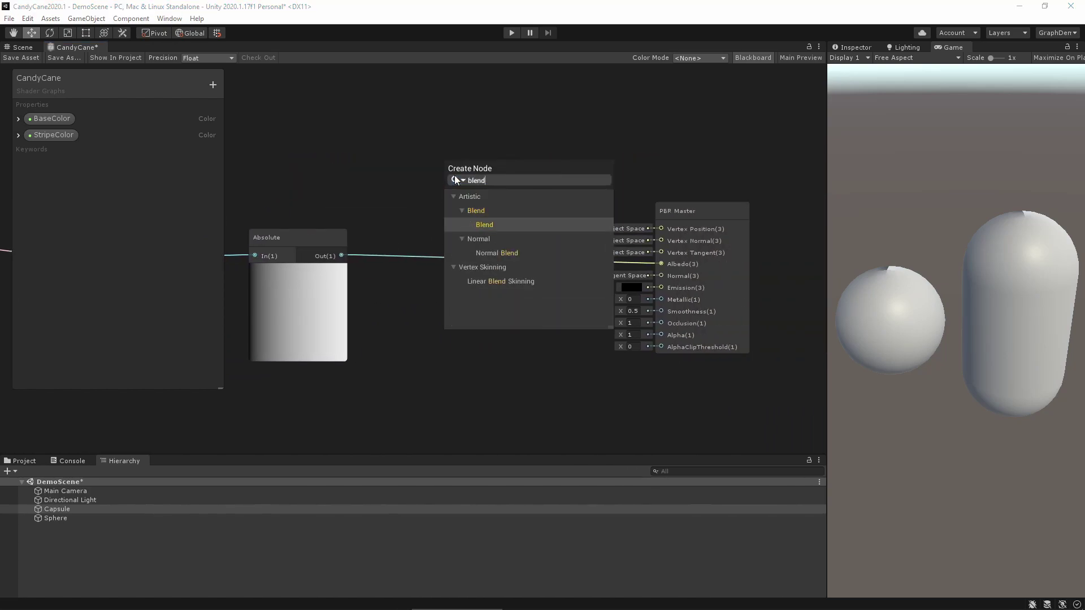
pyautogui.press('Return')
pyautogui.moveTo(340, 256); pyautogui.dragTo(452, 210)
# Set the Blend node's mode to Overwrite, feed its output into Albedo, and save the asset
pyautogui.click(519, 249)
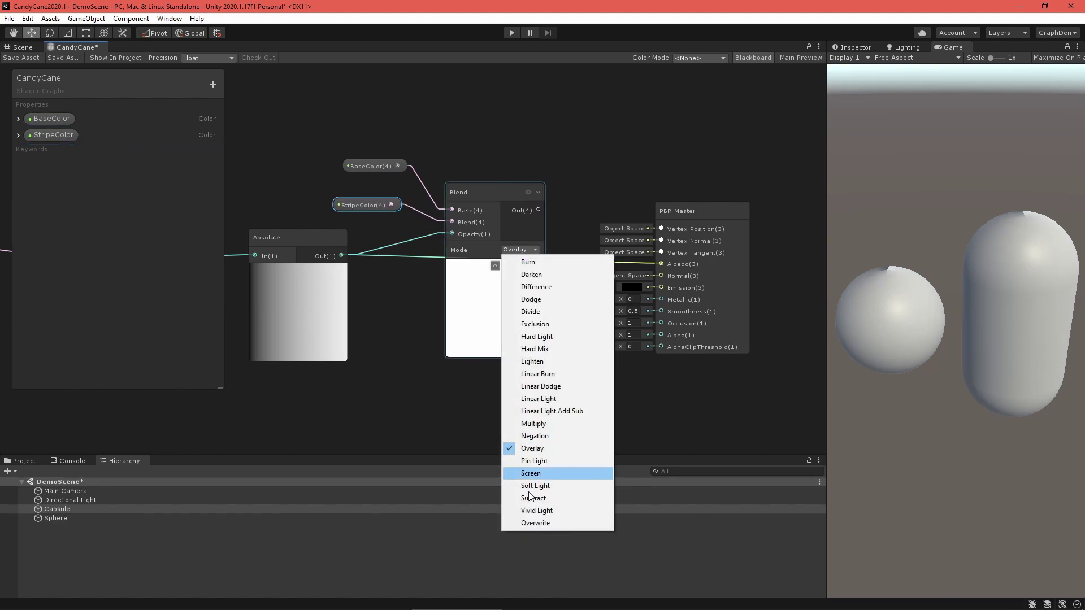
pyautogui.click(531, 527)
pyautogui.moveTo(645, 263); pyautogui.dragTo(657, 264)
pyautogui.moveTo(680, 214); pyautogui.dragTo(671, 155)
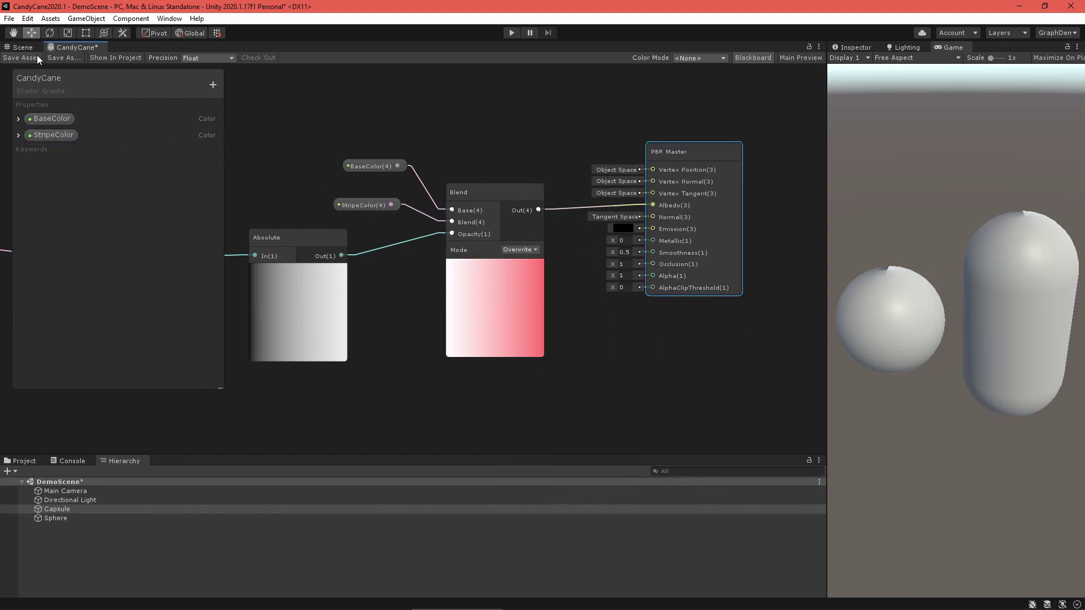
pyautogui.click(33, 58)
# Add a Vector1 property named Frequency with a default of 1
pyautogui.click(213, 84)
pyautogui.click(226, 92)
pyautogui.write('Frequency')
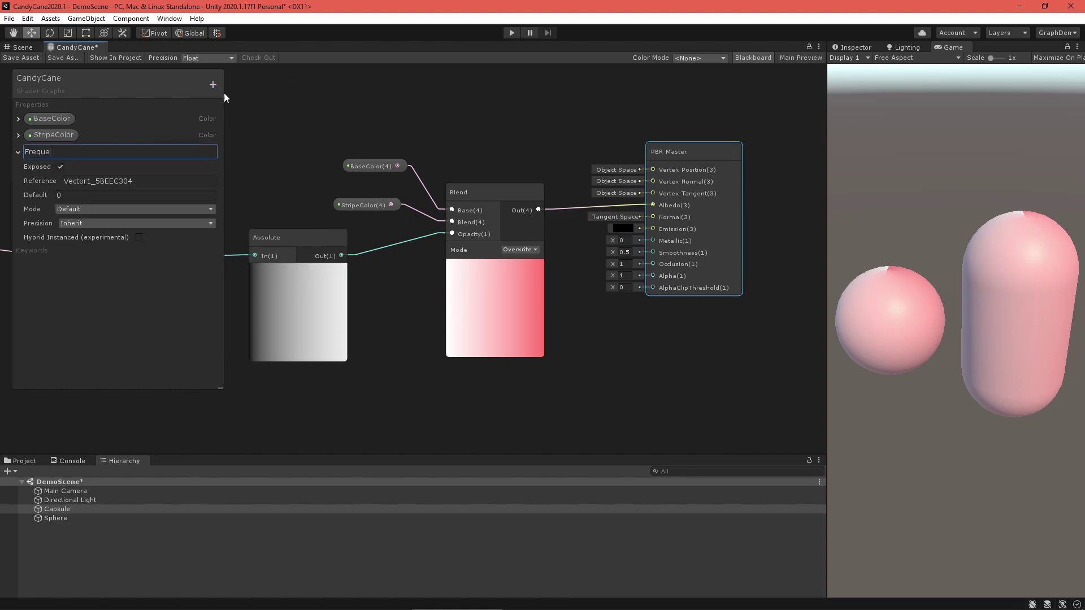
pyautogui.press('Return')
pyautogui.click(128, 195)
pyautogui.write('1')
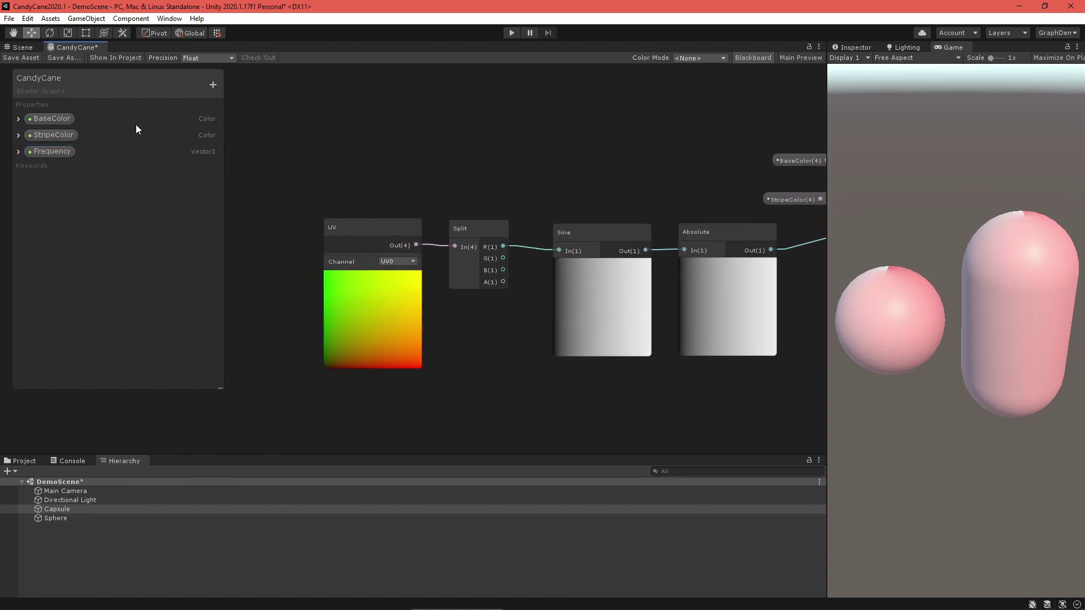
# Shift the UV and Split nodes away from Sine and add a Multiply node in the gap
pyautogui.moveTo(410, 224); pyautogui.dragTo(474, 252)
pyautogui.moveTo(474, 229); pyautogui.dragTo(332, 228)
pyautogui.rightClick(412, 210)
pyautogui.click(423, 218)
pyautogui.write('multiply')
pyautogui.press('Return')
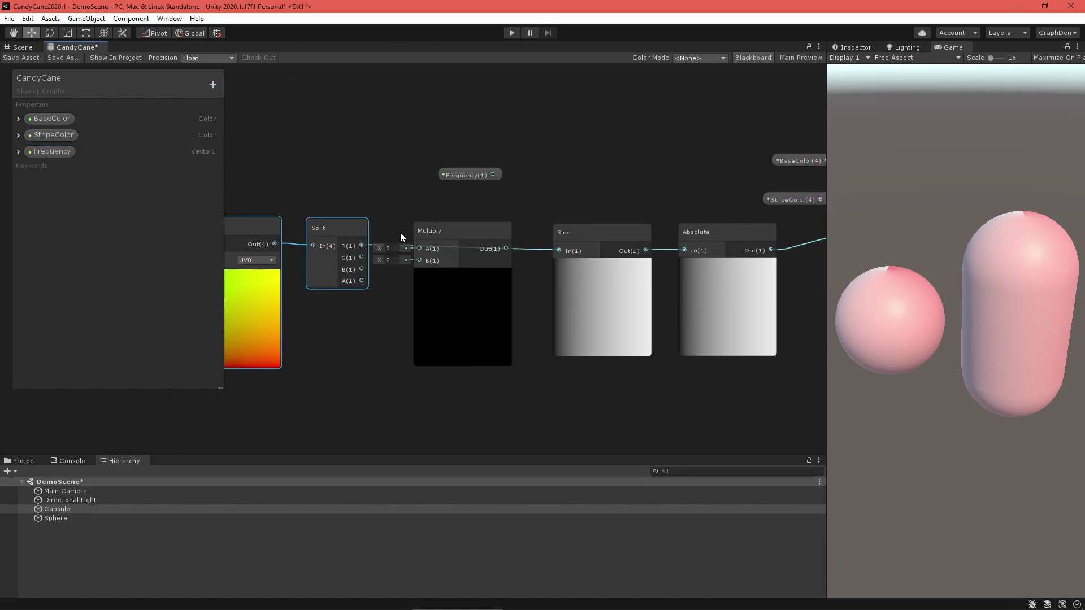
# Multiply Split's R output by Frequency into Sine, and set the CandyCane material's Frequency to about 69.26
pyautogui.moveTo(442, 232); pyautogui.dragTo(461, 227)
pyautogui.moveTo(464, 176); pyautogui.dragTo(349, 317)
pyautogui.moveTo(362, 245); pyautogui.dragTo(438, 245)
pyautogui.moveTo(525, 245); pyautogui.dragTo(559, 250)
pyautogui.moveTo(377, 314); pyautogui.dragTo(438, 256)
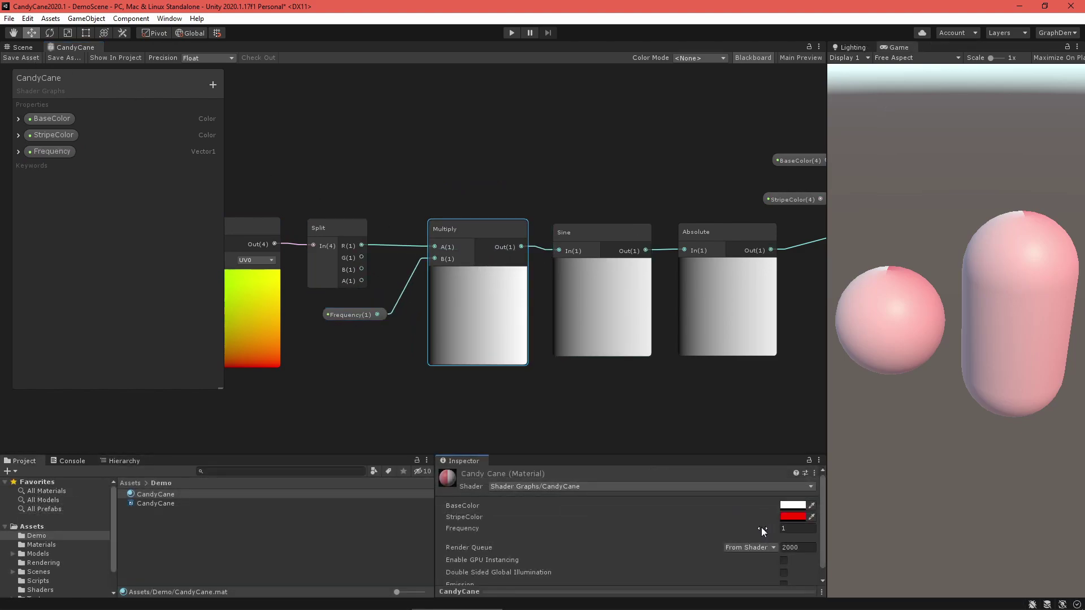
pyautogui.moveTo(762, 531); pyautogui.dragTo(395, 537)
# Add a Vector1 property named Offset and collapse its settings
pyautogui.click(213, 85)
pyautogui.click(256, 89)
pyautogui.write('Offset')
pyautogui.press('Return')
pyautogui.click(19, 169)
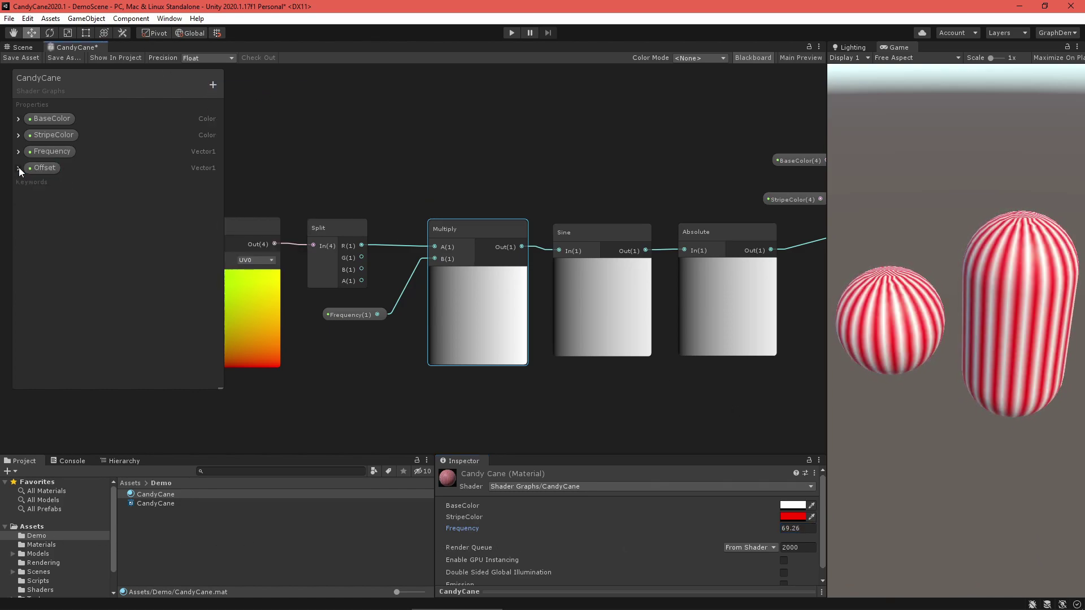
# Make room after Multiply and insert an Add node before Sine that adds Offset to the Multiply output
pyautogui.moveTo(425, 179); pyautogui.dragTo(511, 160, button='middle')
pyautogui.moveTo(339, 173); pyautogui.dragTo(568, 325)
pyautogui.moveTo(577, 312); pyautogui.dragTo(390, 312)
pyautogui.rightClick(402, 391)
pyautogui.click(435, 397)
pyautogui.write('add')
pyautogui.press('Return')
pyautogui.moveTo(439, 402); pyautogui.dragTo(525, 223)
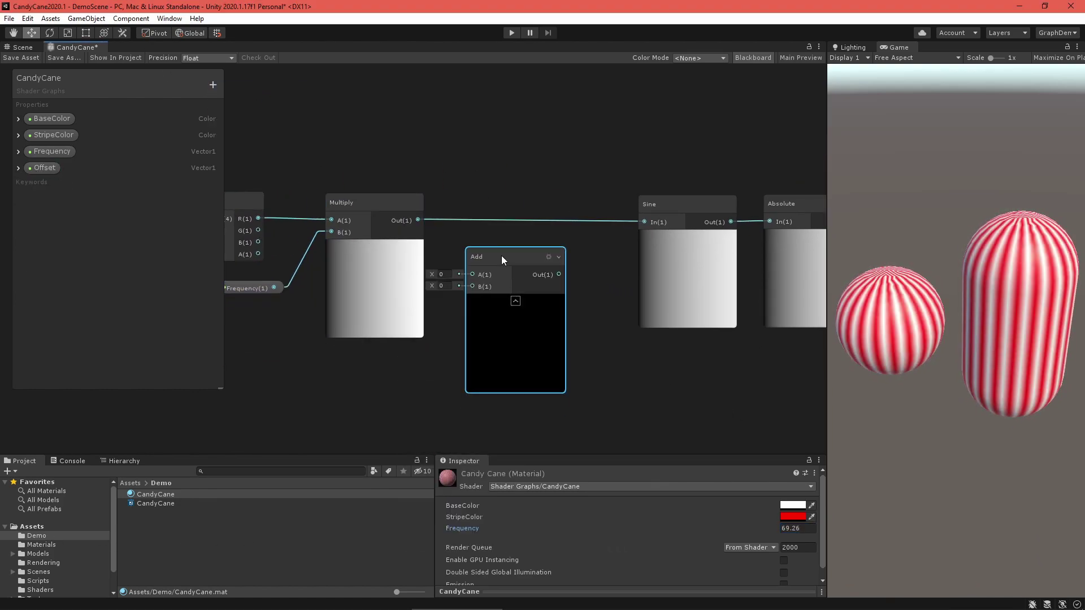
pyautogui.moveTo(417, 220); pyautogui.dragTo(533, 214)
pyautogui.moveTo(48, 169); pyautogui.dragTo(58, 172)
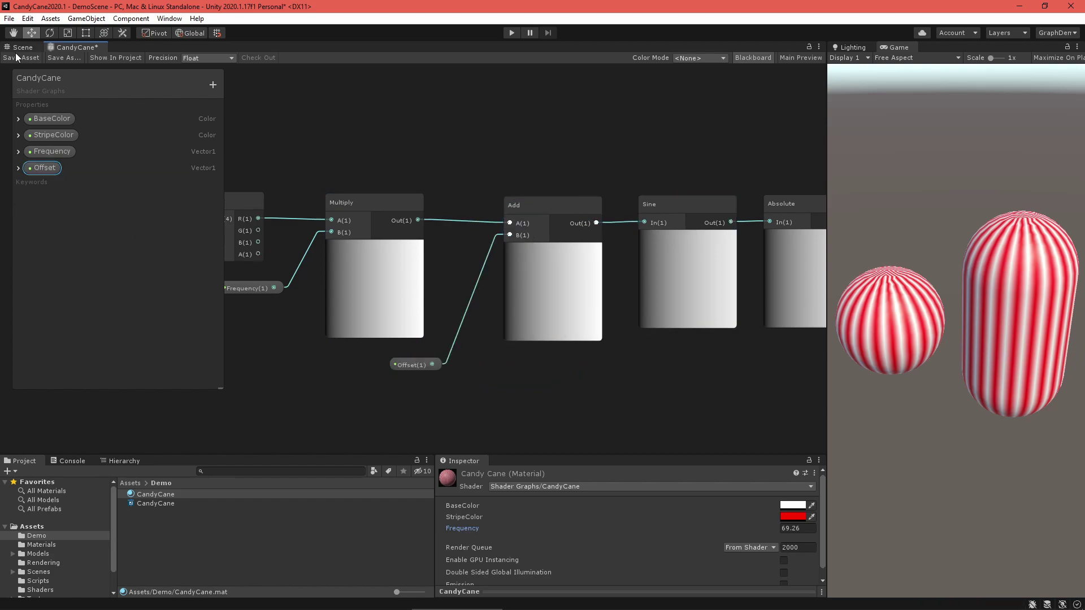
# Save the shader graph and set the CandyCane material's Frequency to 1 and Offset to 20
pyautogui.click(17, 57)
pyautogui.moveTo(707, 540); pyautogui.dragTo(760, 540)
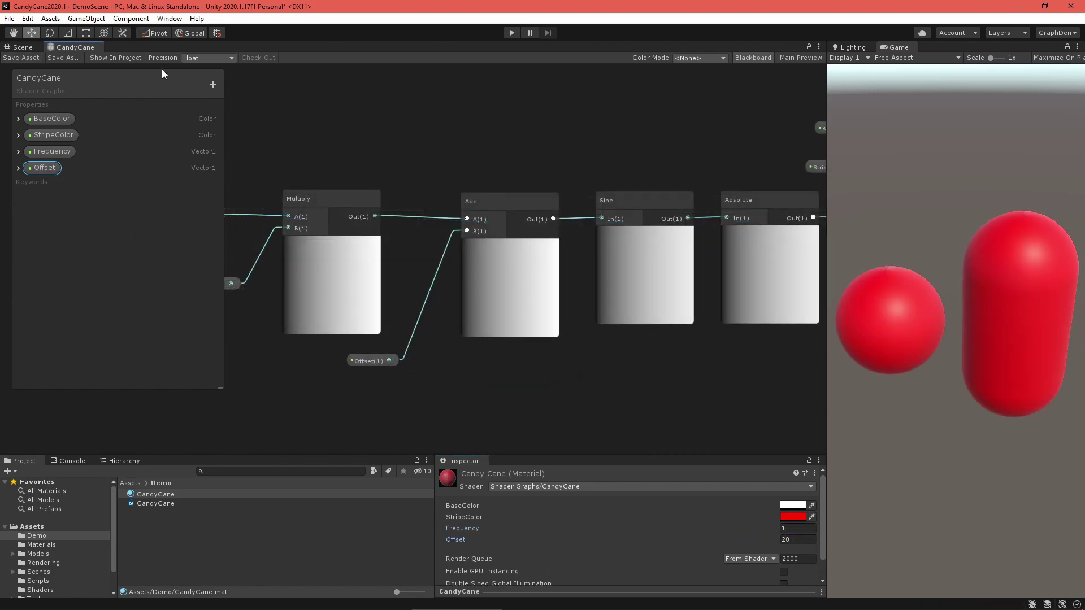
# Add a Vector1 property named Threshold to the CandyCane graph and collapse its settings
pyautogui.click(213, 84)
pyautogui.click(224, 90)
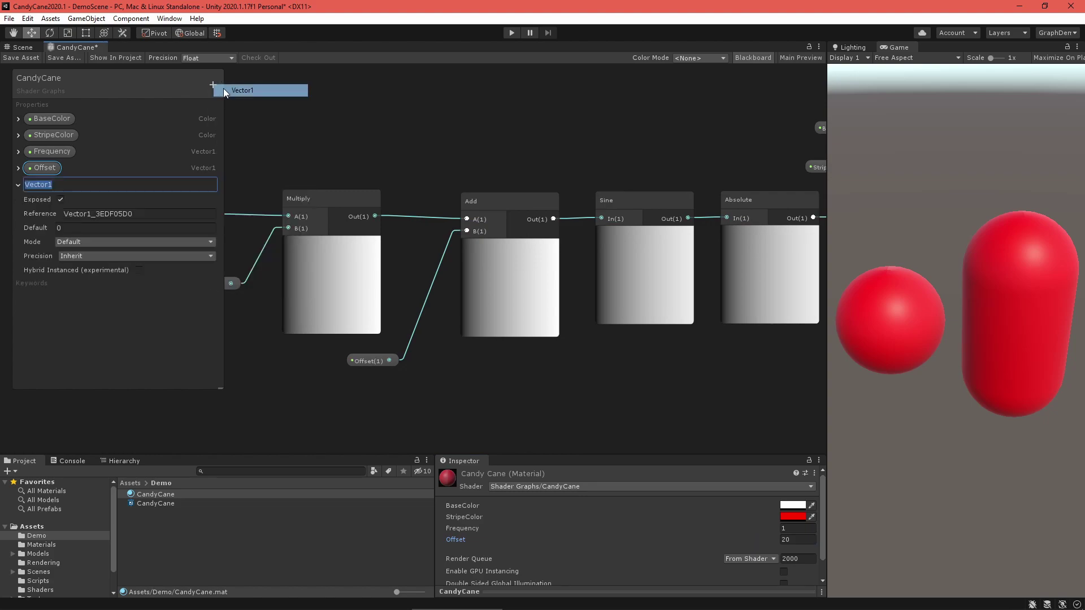
pyautogui.write('Threshold')
pyautogui.press('Return')
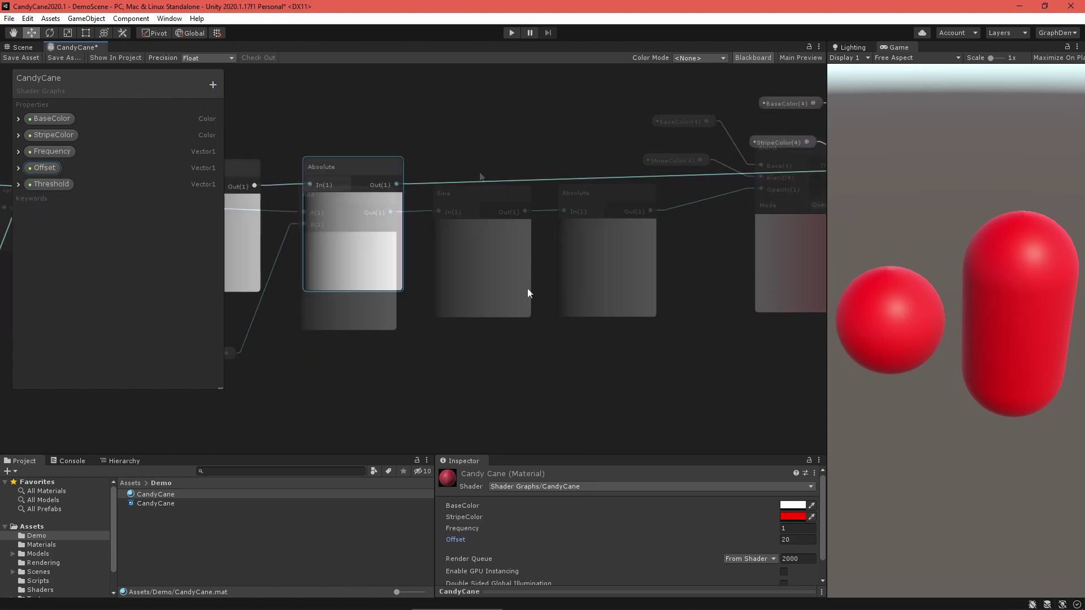
# Create an Add node after Absolute that adds the Threshold property to the Absolute output
pyautogui.rightClick(527, 290)
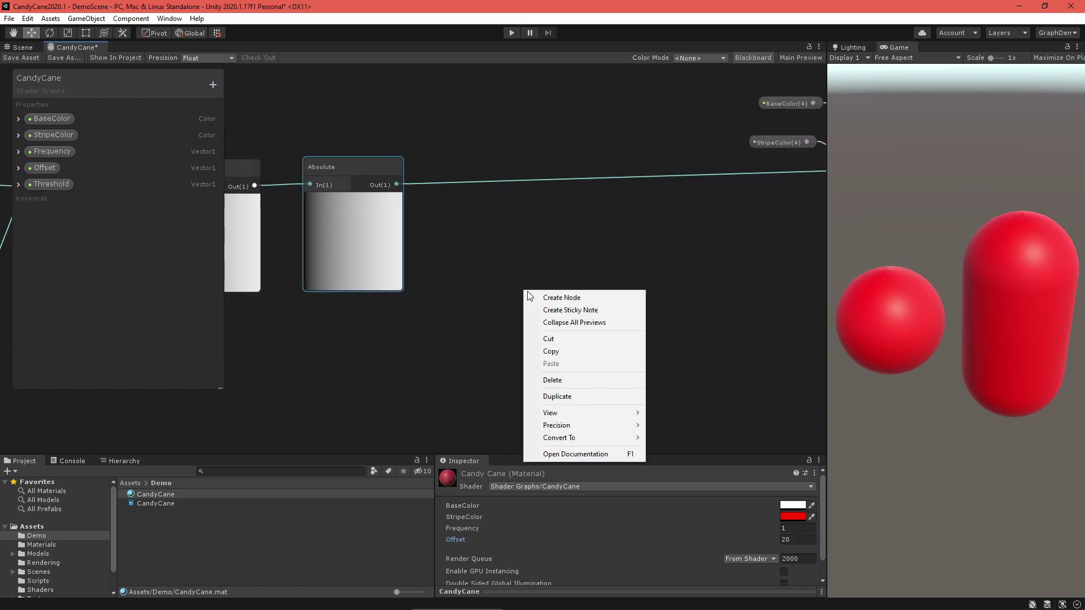
pyautogui.click(528, 297)
pyautogui.write('add')
pyautogui.click(567, 173)
pyautogui.moveTo(51, 184); pyautogui.dragTo(345, 337)
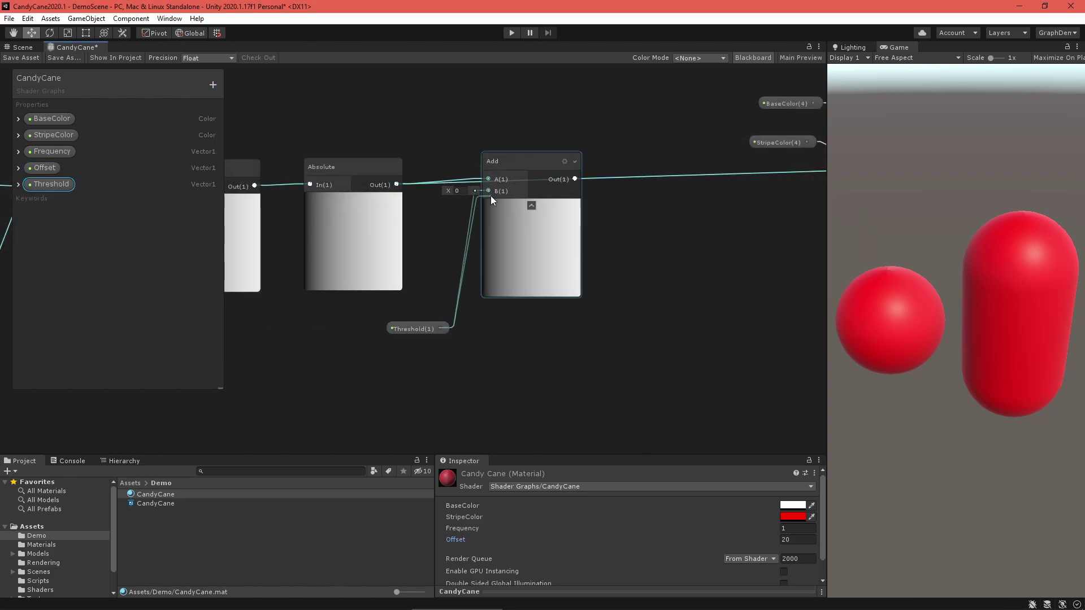
pyautogui.moveTo(503, 164); pyautogui.dragTo(461, 167)
# Route Add through a new Saturate node into Blend's Opacity, and set the material's Frequency to 19.3, Offset to 0 and Threshold to about 0.28
pyautogui.rightClick(547, 221)
pyautogui.click(566, 228)
pyautogui.write('sat')
pyautogui.press('Return')
pyautogui.moveTo(568, 237); pyautogui.dragTo(610, 185)
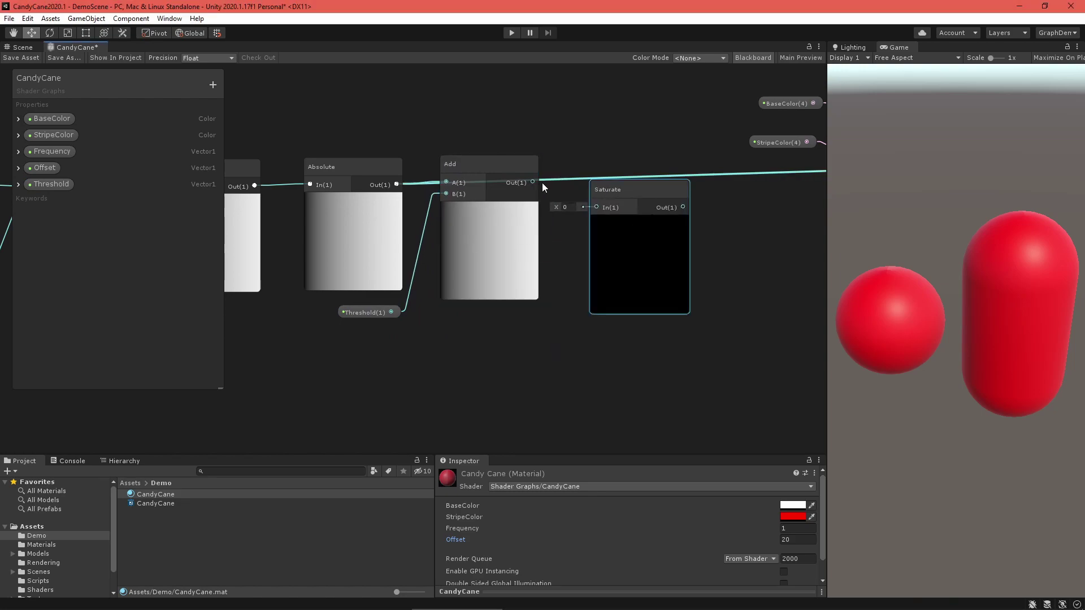
pyautogui.moveTo(533, 182); pyautogui.dragTo(596, 205)
pyautogui.moveTo(761, 245); pyautogui.dragTo(750, 255, button='middle')
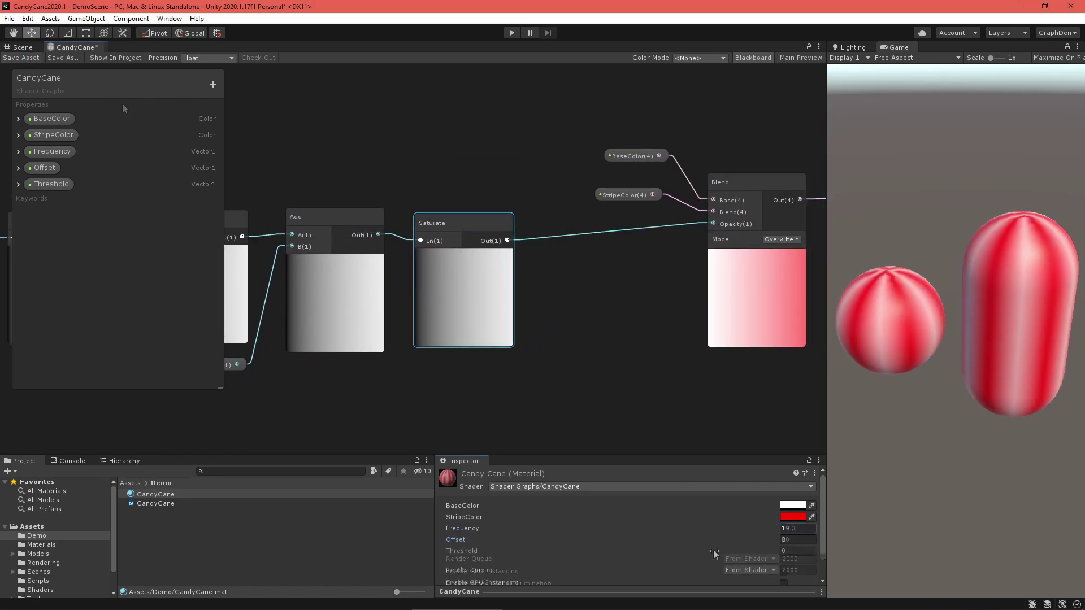
pyautogui.moveTo(713, 551); pyautogui.dragTo(722, 549)
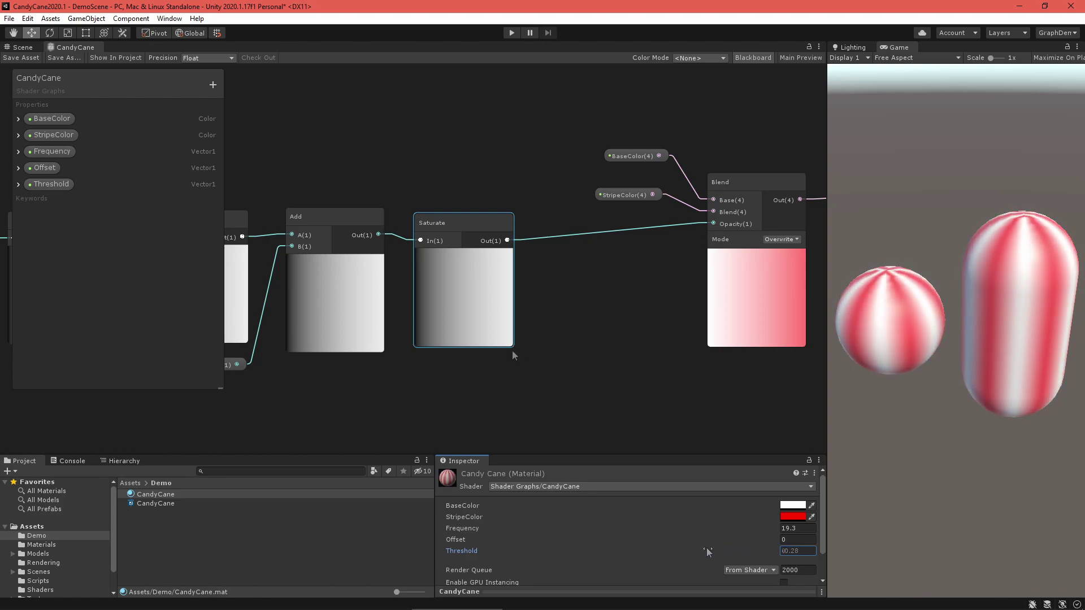
# Add a Vector1 property named Tightening and collapse its settings
pyautogui.click(212, 84)
pyautogui.click(241, 89)
pyautogui.write('Tightening')
pyautogui.press('Return')
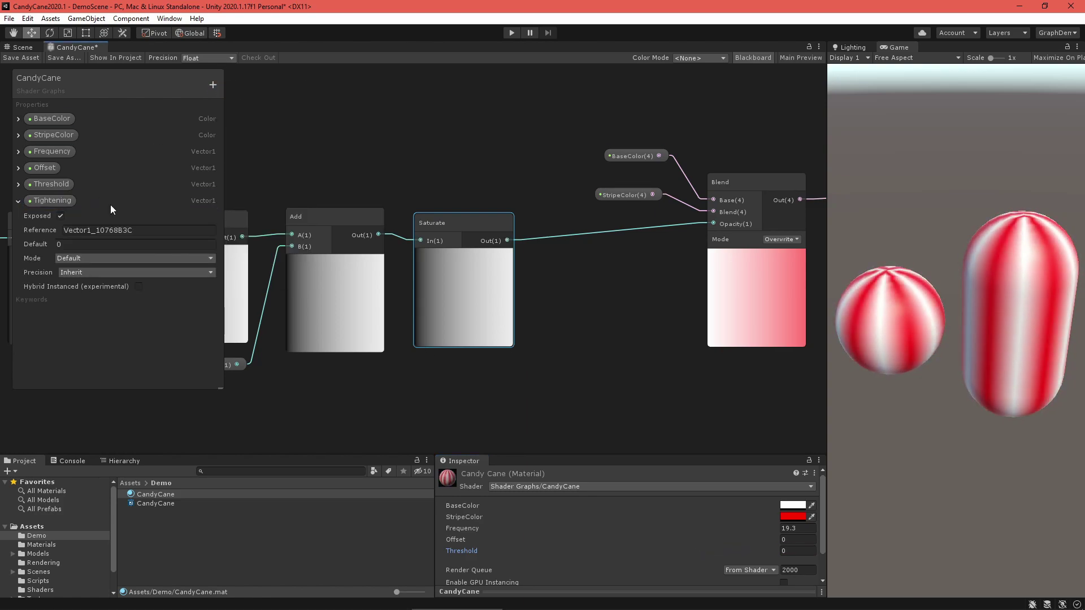
pyautogui.click(21, 202)
# Insert a Power node between Saturate and Blend's Opacity, with the Tightening property as its exponent
pyautogui.rightClick(538, 372)
pyautogui.click(550, 377)
pyautogui.write('power')
pyautogui.press('Return')
pyautogui.moveTo(559, 390); pyautogui.dragTo(507, 240)
pyautogui.moveTo(574, 260); pyautogui.dragTo(574, 256)
pyautogui.moveTo(661, 244); pyautogui.dragTo(713, 224)
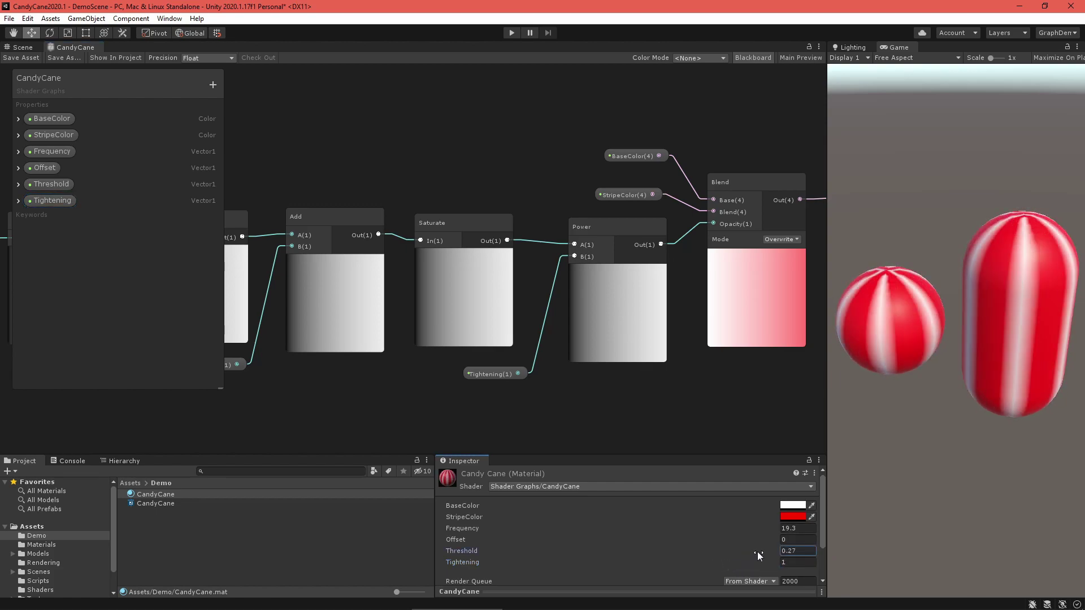
# Try a material Threshold of 0.75 and then 0.3 with Tightening at about 5.17
pyautogui.moveTo(764, 552); pyautogui.dragTo(758, 564)
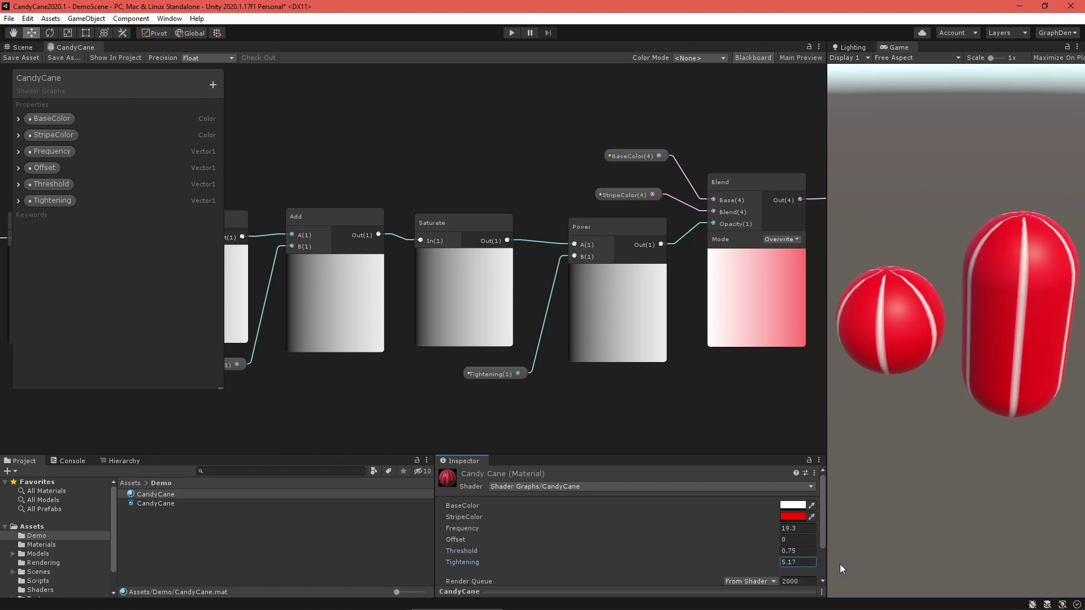
pyautogui.moveTo(754, 552); pyautogui.dragTo(735, 540)
pyautogui.click(744, 562)
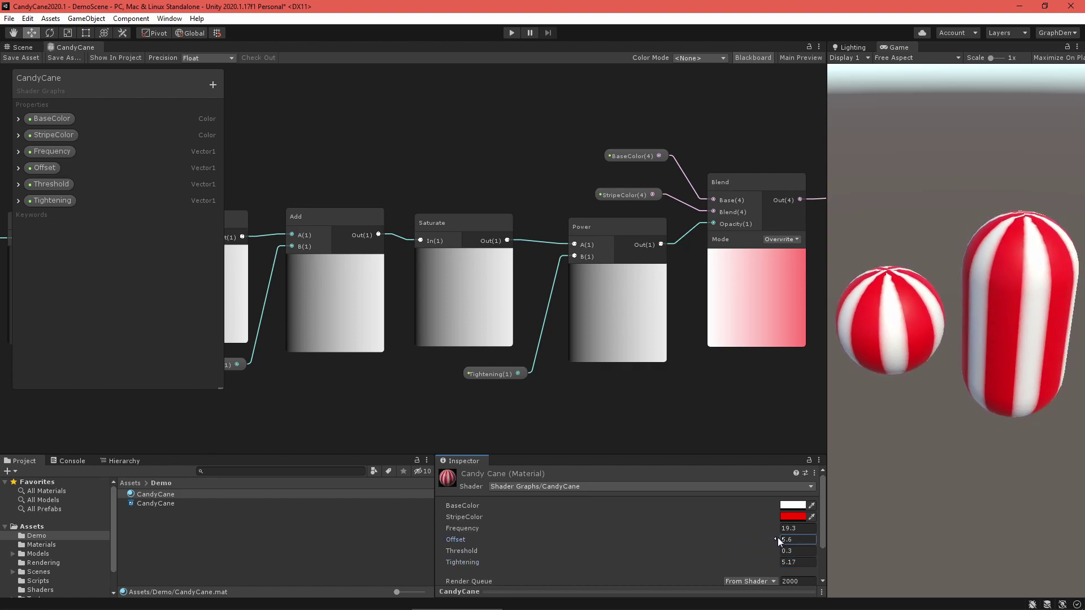
# Set the material's Offset to 1.06 and Threshold to 0, try Tightening at 1000, and settle on Tightening 4 and Frequency 112.4
pyautogui.moveTo(744, 539); pyautogui.dragTo(1055, 541)
pyautogui.click(796, 552)
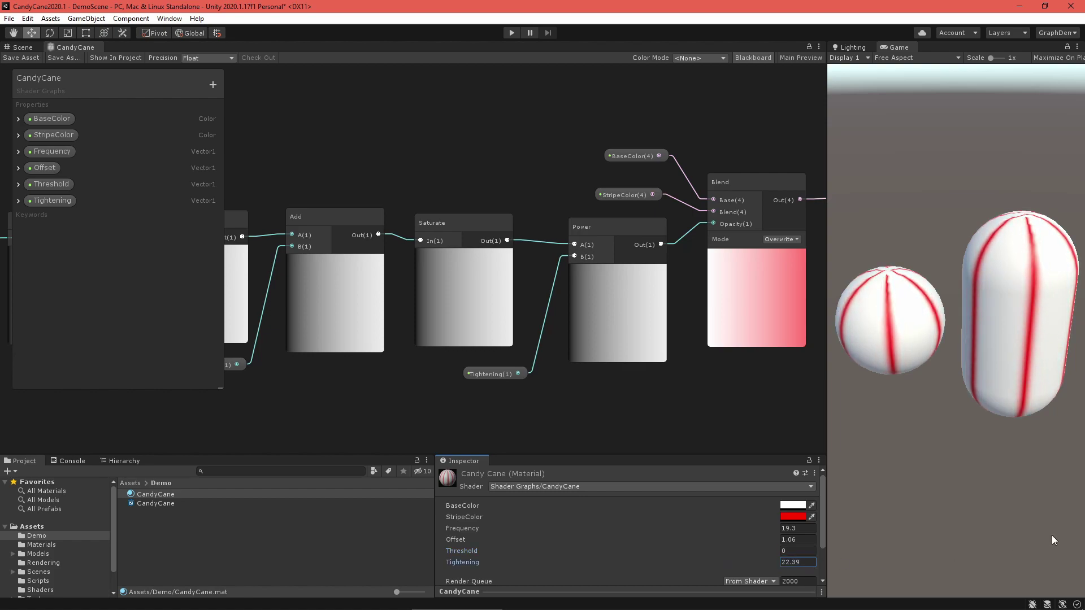
pyautogui.write('1000')
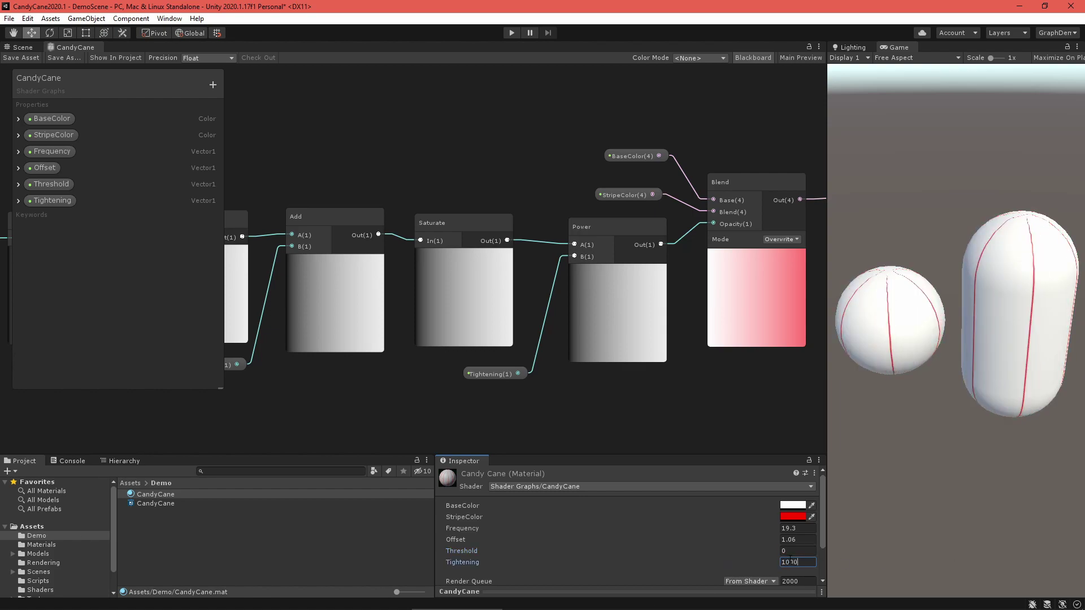
pyautogui.moveTo(693, 529); pyautogui.dragTo(321, 534)
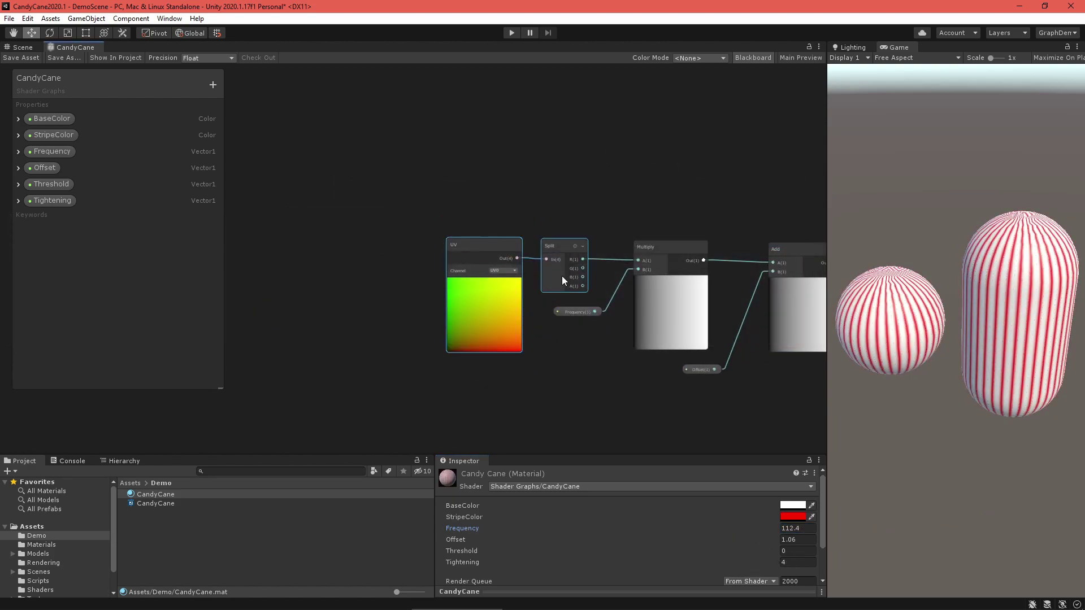
# Shift the UV and Split nodes away, bring Multiply and Frequency beside Split, and connect Split's G output to Multiply's A input
pyautogui.moveTo(562, 276); pyautogui.dragTo(324, 283)
pyautogui.moveTo(333, 374); pyautogui.dragTo(389, 366, button='middle')
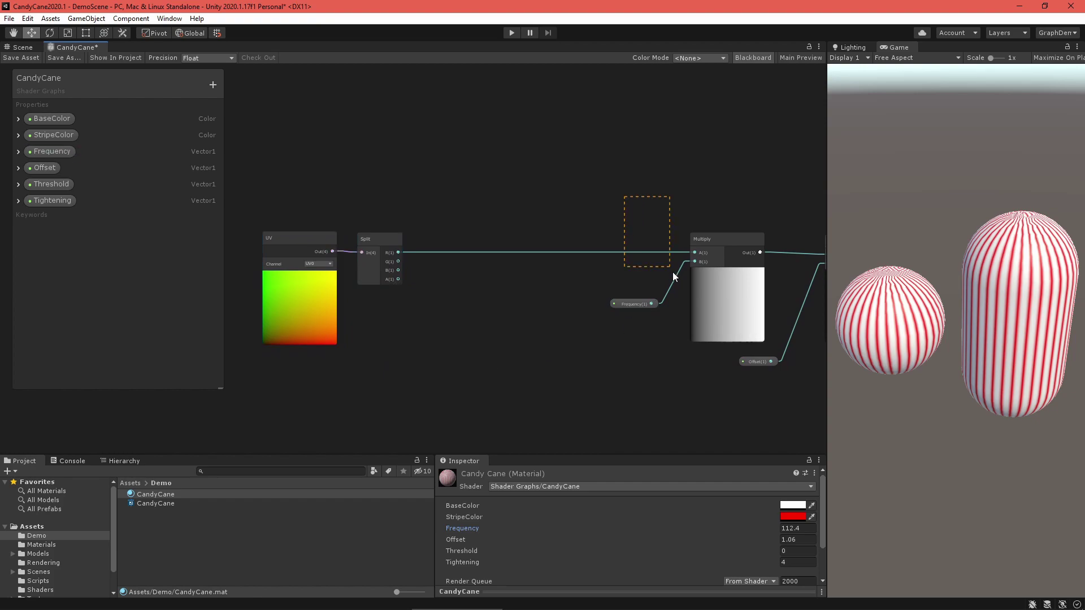
pyautogui.moveTo(674, 276); pyautogui.dragTo(701, 310)
pyautogui.moveTo(728, 312); pyautogui.dragTo(478, 343)
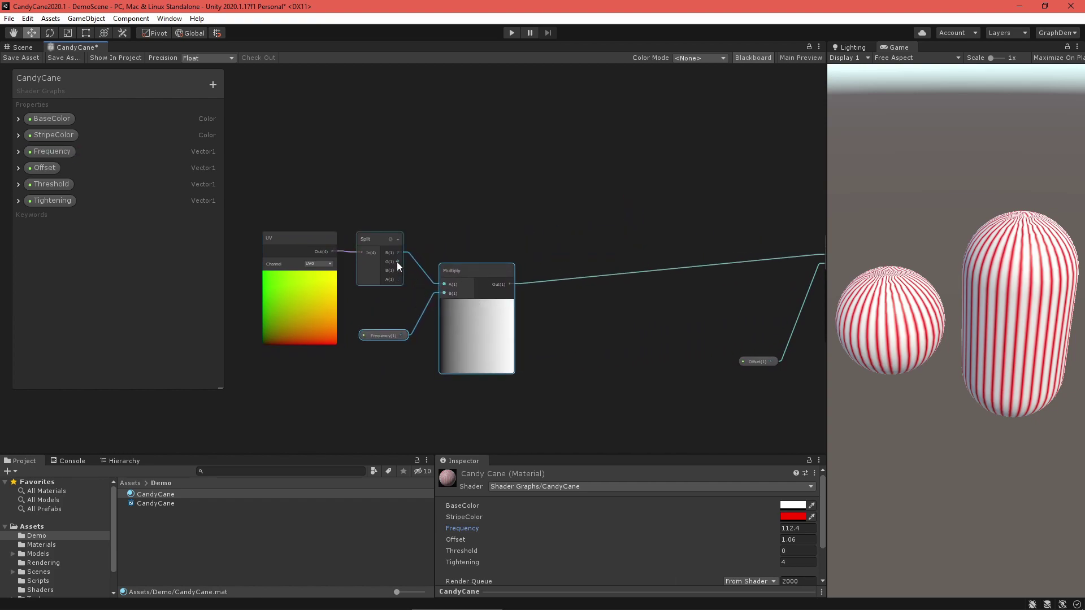
pyautogui.moveTo(397, 262); pyautogui.dragTo(455, 269)
# Create an Add node summing Split's R output and the Multiply output, and connect it to the A input of the Offset Add node
pyautogui.press('space')
pyautogui.write('add')
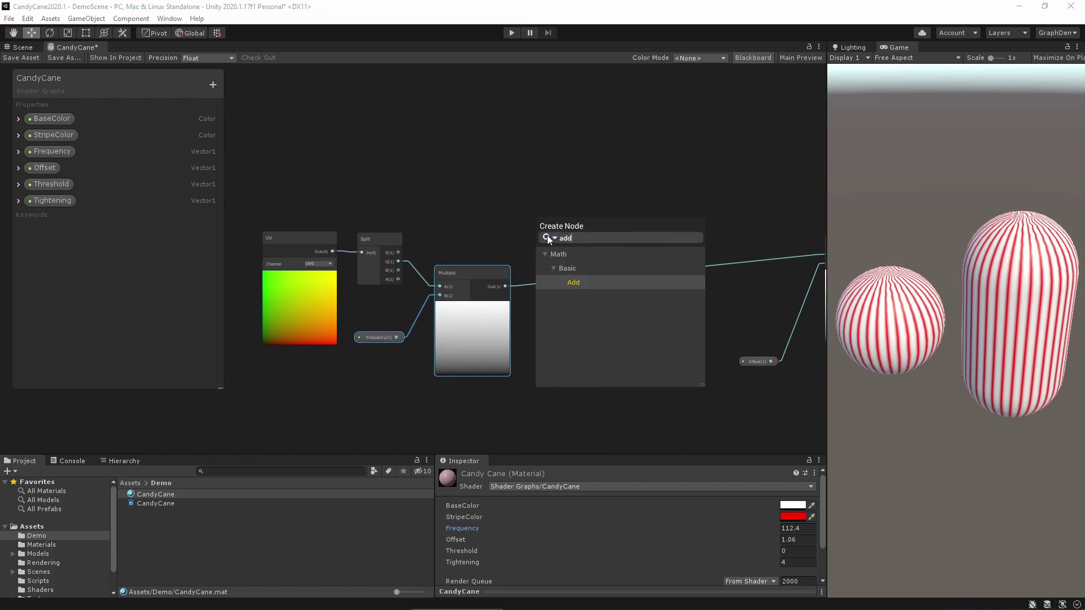
pyautogui.press('Return')
pyautogui.scroll(2, 509, 240)
pyautogui.moveTo(543, 254); pyautogui.dragTo(545, 252)
pyautogui.moveTo(498, 294); pyautogui.dragTo(544, 263)
pyautogui.moveTo(693, 314); pyautogui.dragTo(530, 325, button='middle')
pyautogui.moveTo(523, 275); pyautogui.dragTo(707, 269)
pyautogui.moveTo(526, 351); pyautogui.dragTo(700, 289, button='middle')
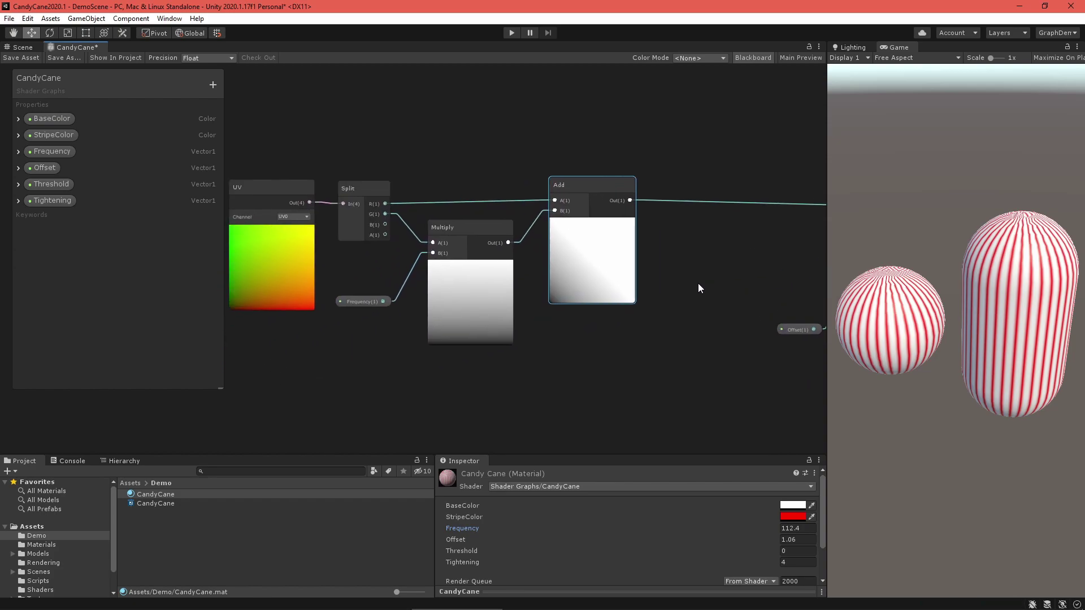
# Save the graph, set the material's Frequency to about 56.29 and Tightening to 10, and check the stripes around both objects in the scene
pyautogui.click(19, 58)
pyautogui.moveTo(757, 528); pyautogui.dragTo(88, 535)
pyautogui.write('10')
pyautogui.moveTo(396, 226); pyautogui.dragTo(678, 252, button='right')
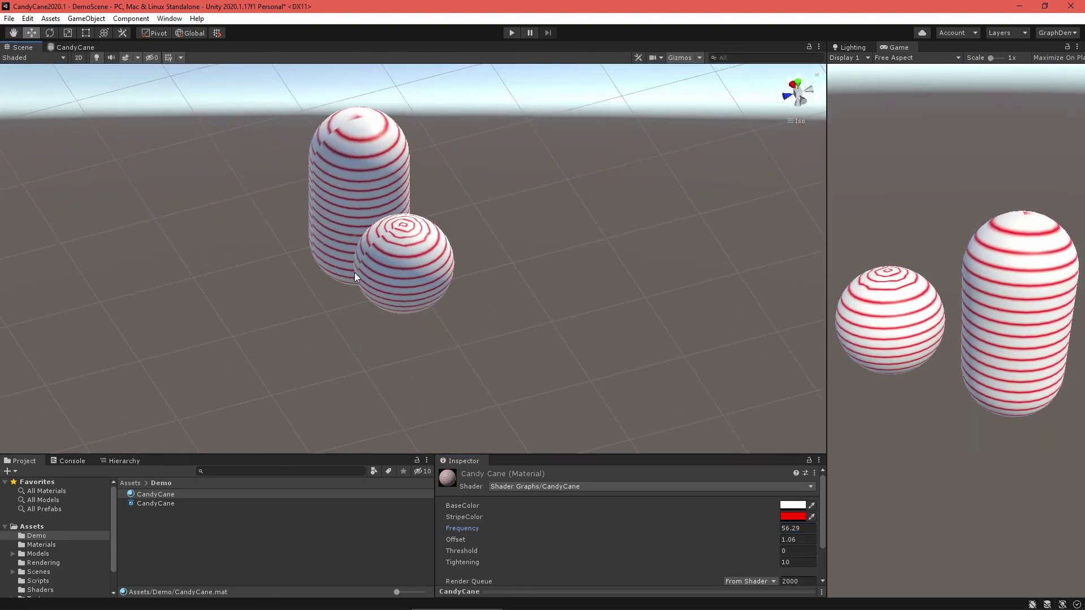
pyautogui.moveTo(354, 272); pyautogui.dragTo(539, 247, button='right')
pyautogui.keyDown('alt'); pyautogui.moveTo(538, 247); pyautogui.dragTo(426, 269); pyautogui.keyUp('alt')
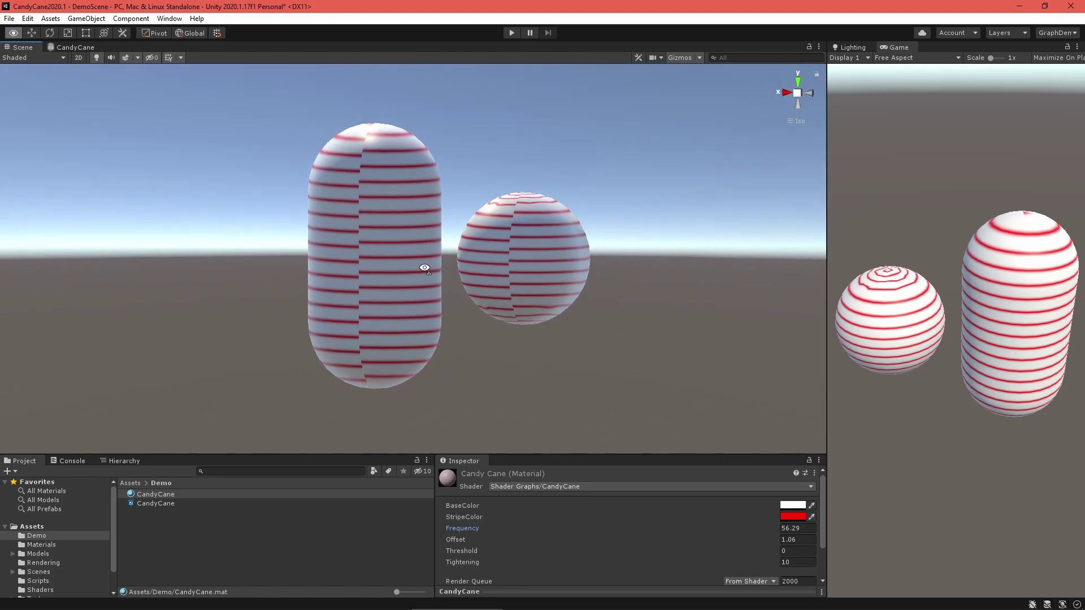
# Return to the CandyCane graph and create a Constant node set to PI above the new Add node
pyautogui.rightClick(360, 140)
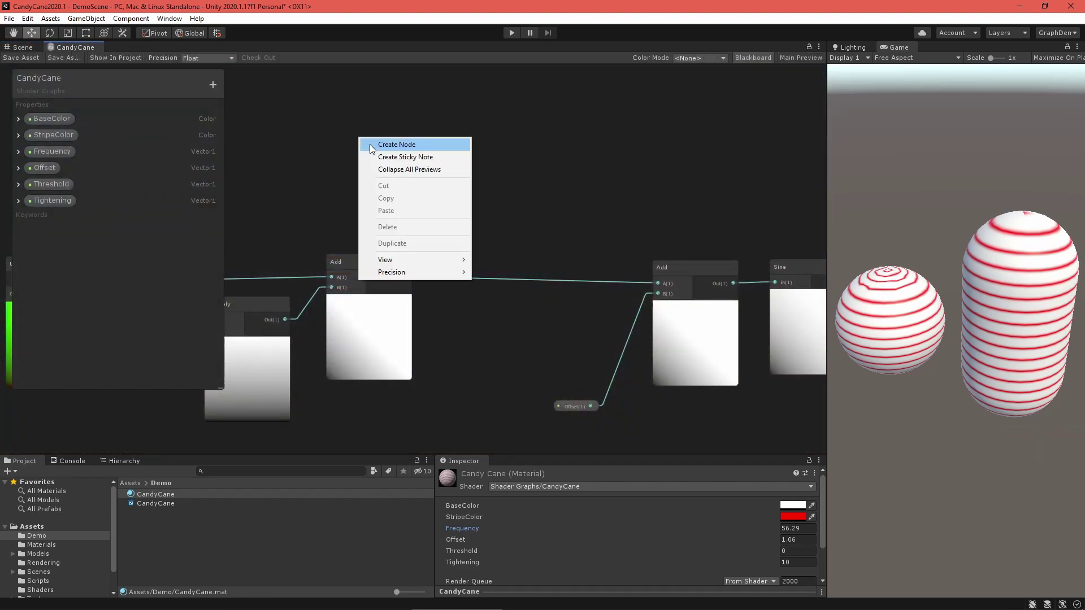
pyautogui.click(370, 144)
pyautogui.write('const')
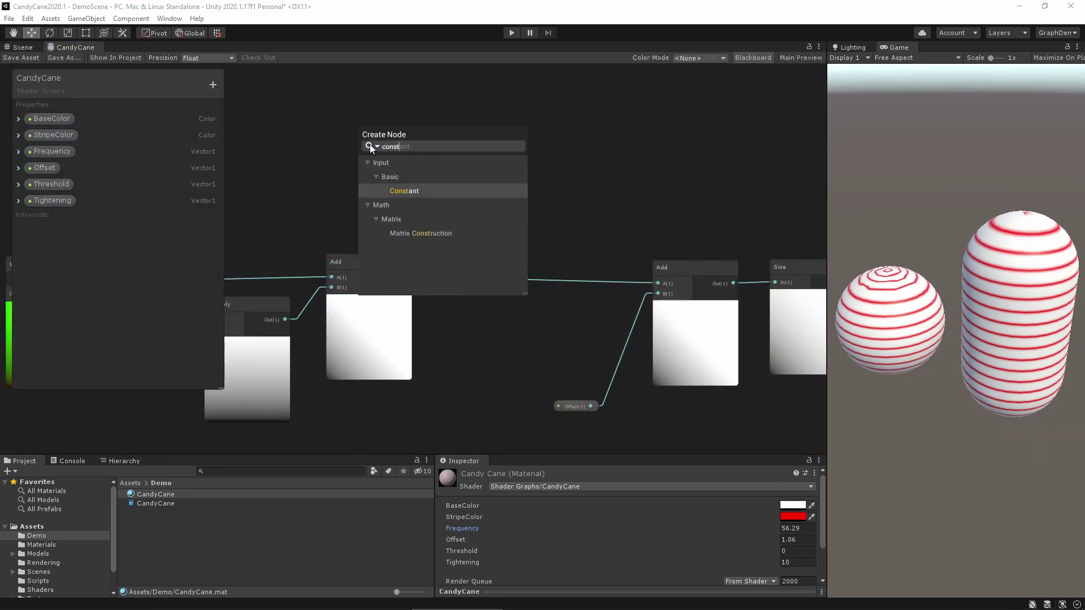
pyautogui.press('Return')
pyautogui.scroll(1, 449, 174)
pyautogui.click(374, 155)
# Insert a Multiply node between the two Add nodes that multiplies the first Add's output by the PI constant
pyautogui.rightClick(493, 191)
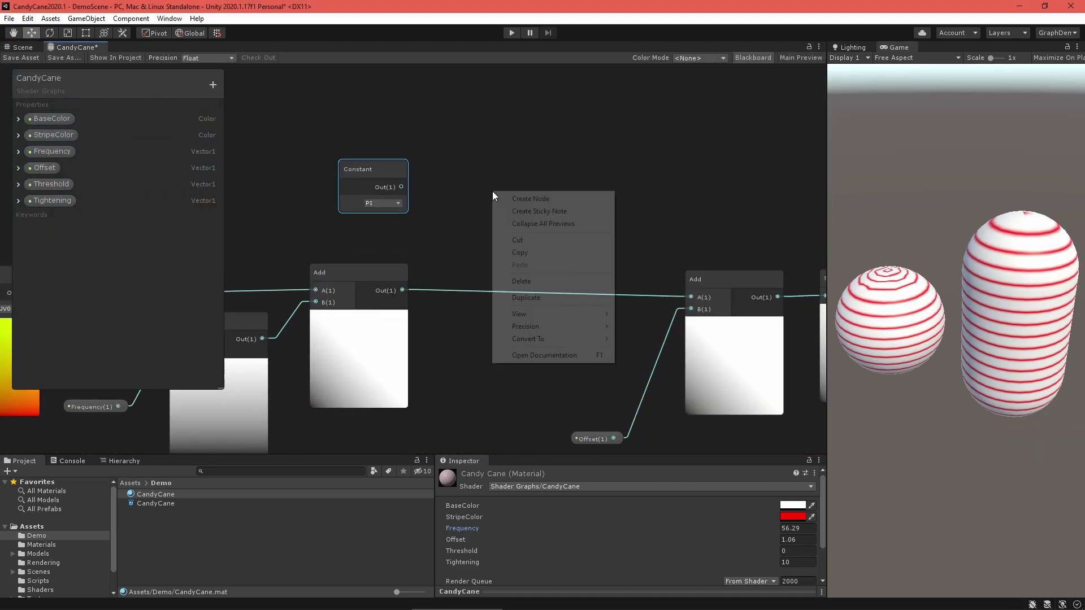
pyautogui.click(496, 194)
pyautogui.write('multiply')
pyautogui.press('Return')
pyautogui.moveTo(520, 210); pyautogui.dragTo(515, 271)
pyautogui.moveTo(404, 291); pyautogui.dragTo(494, 289)
pyautogui.moveTo(361, 169); pyautogui.dragTo(348, 111, button='middle')
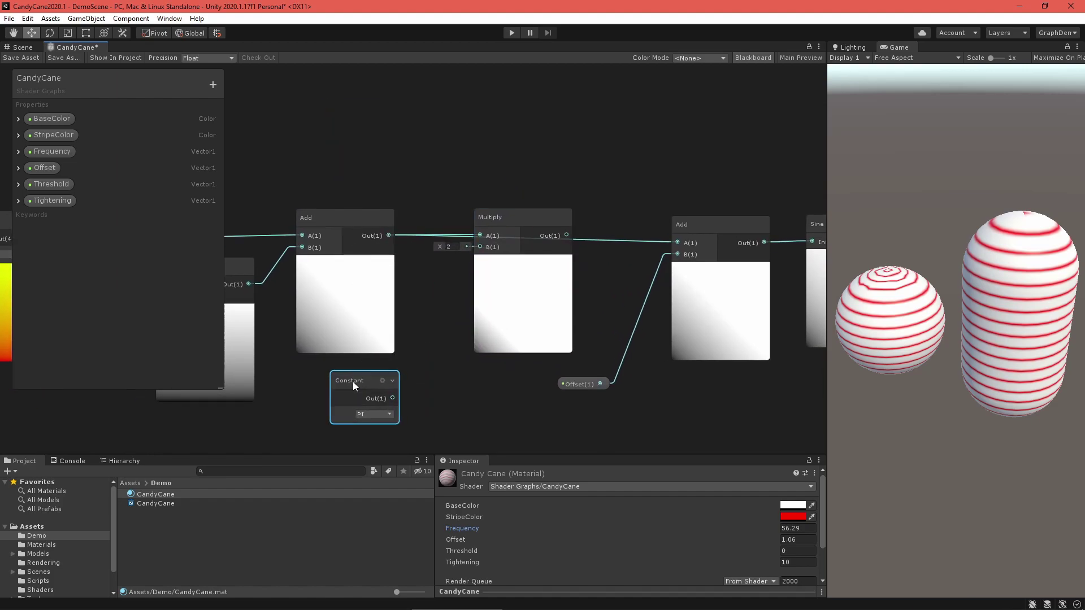
pyautogui.moveTo(481, 247); pyautogui.dragTo(481, 247)
pyautogui.moveTo(567, 235); pyautogui.dragTo(677, 243)
# Save the graph, set the material's Frequency to about 15.1, and check the stripes around the capsule and sphere in the scene
pyautogui.moveTo(600, 303); pyautogui.dragTo(607, 277, button='middle')
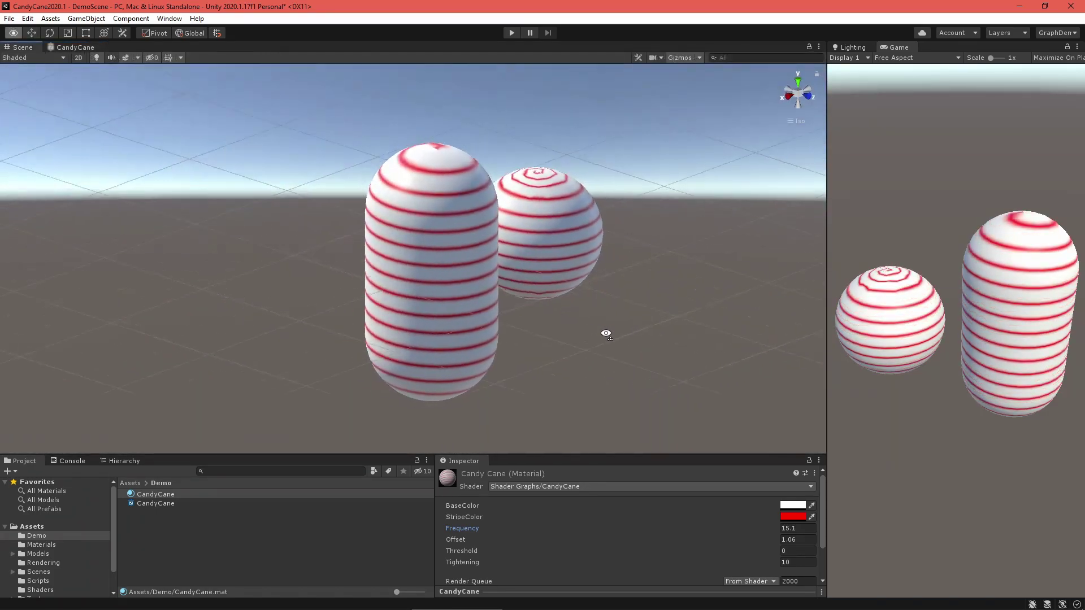
pyautogui.keyDown('alt'); pyautogui.moveTo(605, 331); pyautogui.dragTo(806, 322); pyautogui.keyUp('alt')
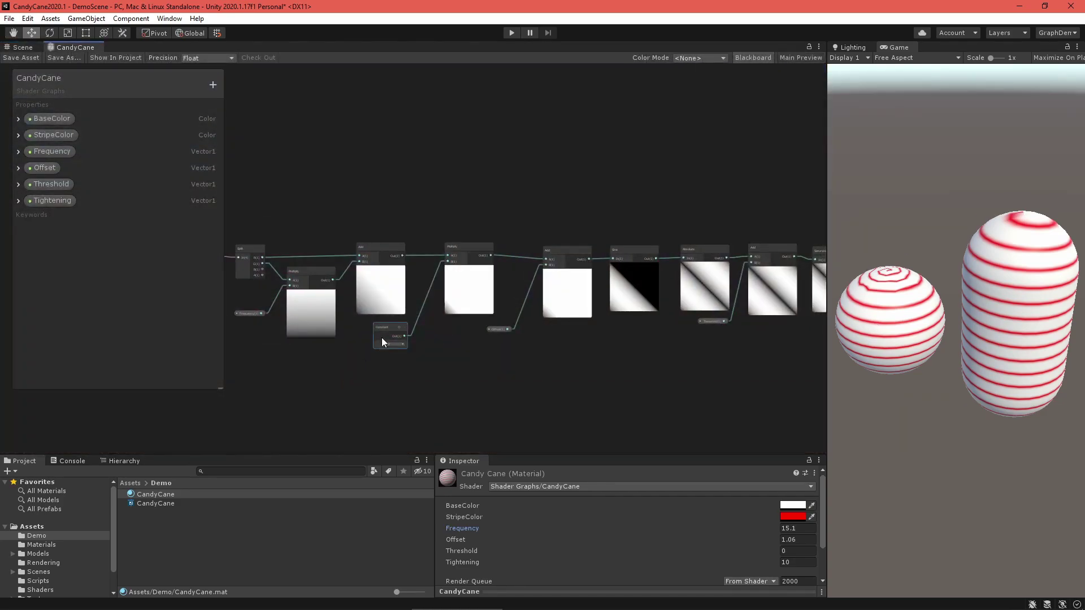
# Convert the nodes from the PI Multiply through Power, with their Constant and property nodes, into a sub-graph saved as SineStripe.shadersubgraph
pyautogui.moveTo(401, 332); pyautogui.dragTo(427, 338)
pyautogui.moveTo(679, 400); pyautogui.dragTo(521, 375, button='middle')
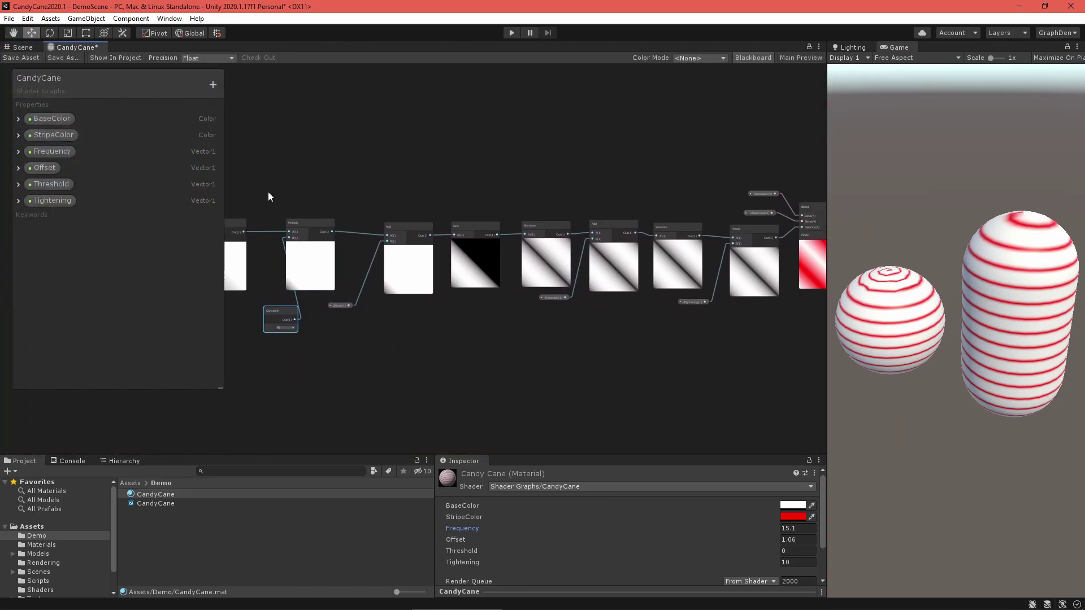
pyautogui.moveTo(737, 391); pyautogui.dragTo(737, 391)
pyautogui.rightClick(612, 282)
pyautogui.moveTo(663, 415)
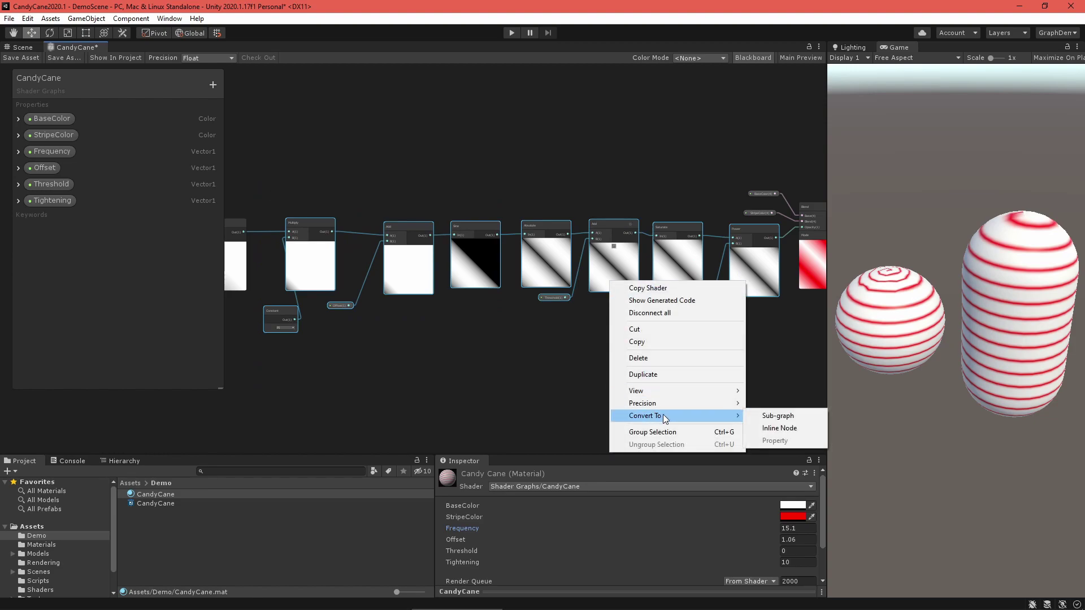
pyautogui.click(754, 416)
pyautogui.write('SineStripe.shadersubgraph')
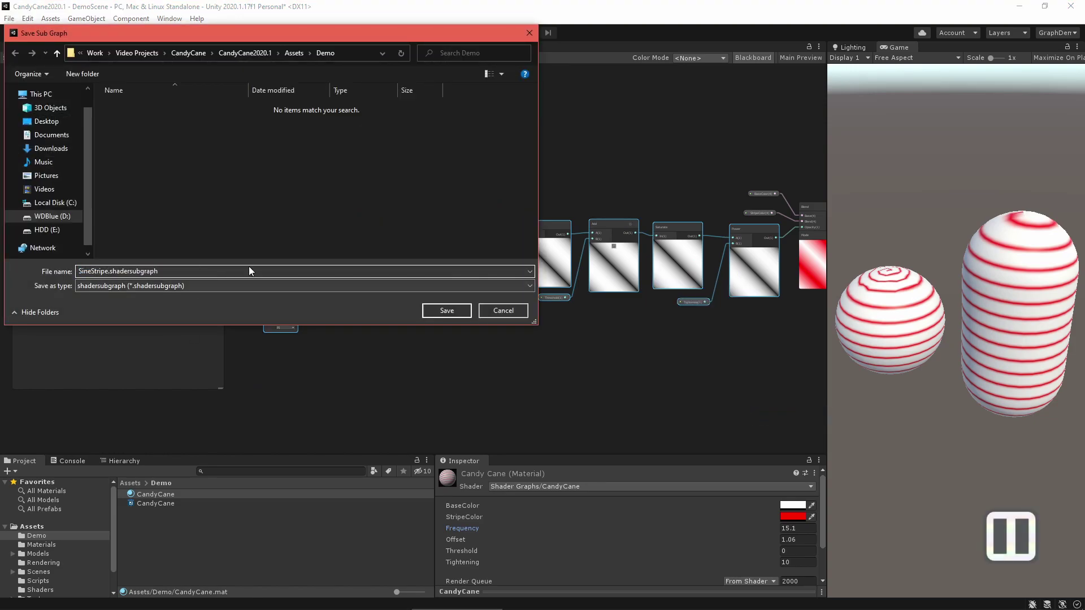
pyautogui.click(444, 311)
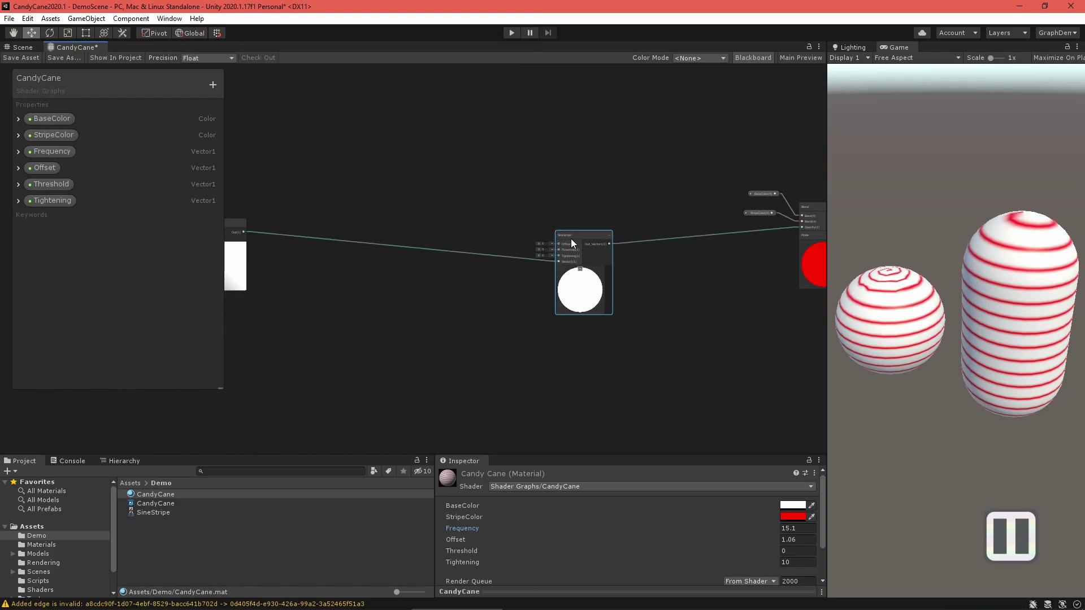
# Open the SineStripe sub-graph, rename its Vector1 property to Frequency and move it to the head of the property list
pyautogui.doubleClick(571, 241)
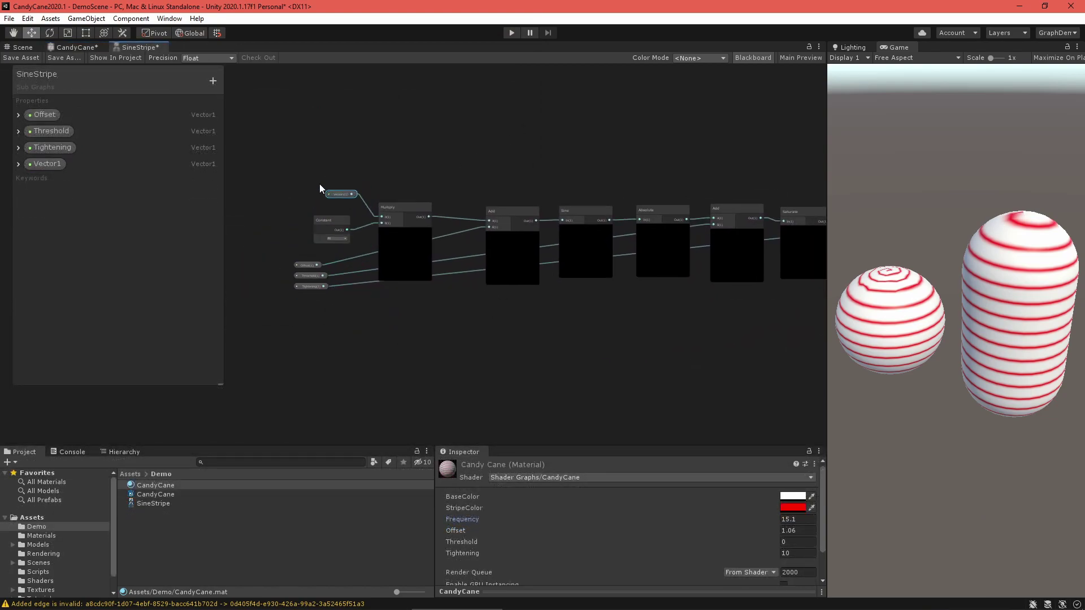
pyautogui.scroll(4, 319, 185)
pyautogui.rightClick(39, 166)
pyautogui.click(53, 170)
pyautogui.write('Frequency')
pyautogui.press('Return')
pyautogui.moveTo(53, 168); pyautogui.dragTo(53, 111)
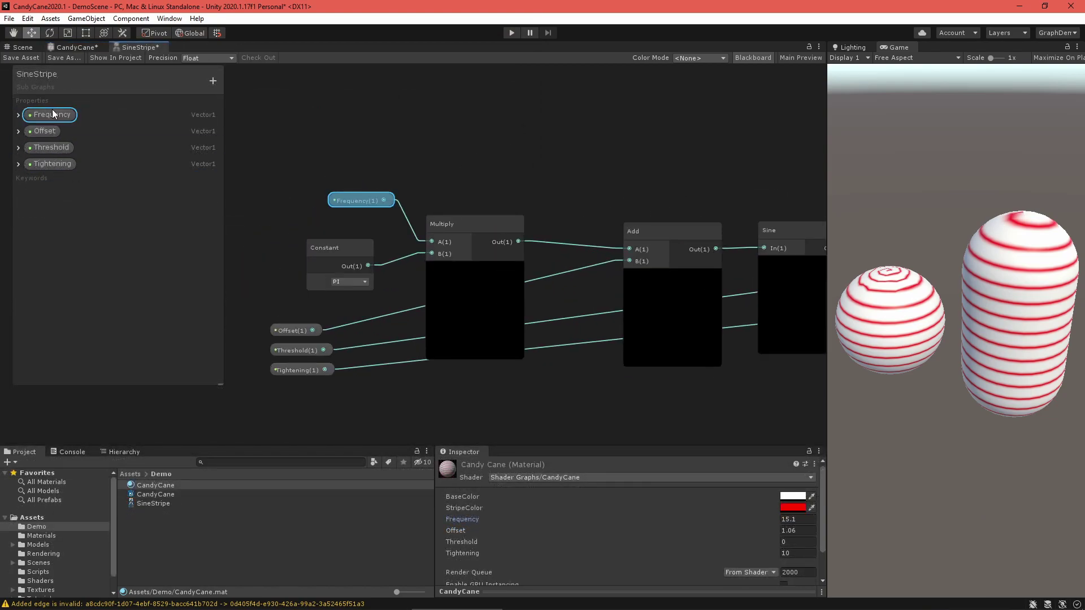
# Place the Offset node beneath the first Add, with Threshold and Tightening further along the chain, and move Frequency, Constant and Multiply in line with Add
pyautogui.moveTo(316, 305); pyautogui.dragTo(254, 256, button='middle')
pyautogui.moveTo(244, 302); pyautogui.dragTo(662, 364)
pyautogui.moveTo(244, 320); pyautogui.dragTo(741, 371)
pyautogui.moveTo(239, 282); pyautogui.dragTo(509, 360)
pyautogui.moveTo(452, 333); pyautogui.dragTo(288, 150)
pyautogui.moveTo(407, 169); pyautogui.dragTo(451, 178)
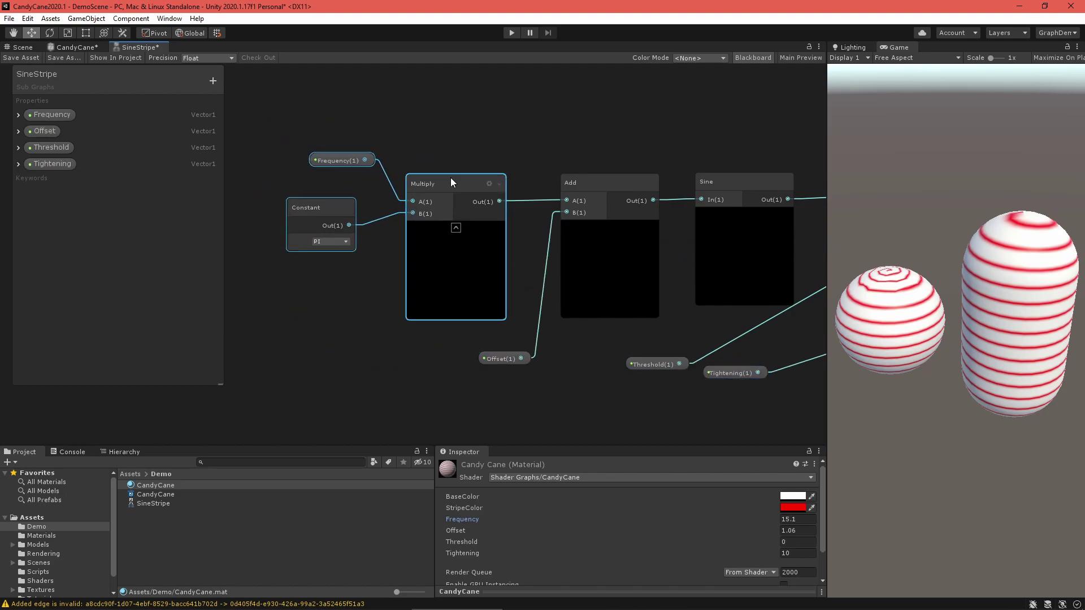
# Place the Threshold node beneath the second Add and the Tightening node beneath Power
pyautogui.moveTo(701, 333); pyautogui.dragTo(335, 326, button='middle')
pyautogui.moveTo(357, 365); pyautogui.dragTo(756, 365)
pyautogui.moveTo(287, 360); pyautogui.dragTo(534, 327)
pyautogui.moveTo(735, 333); pyautogui.dragTo(410, 354, button='middle')
pyautogui.moveTo(424, 388); pyautogui.dragTo(456, 357)
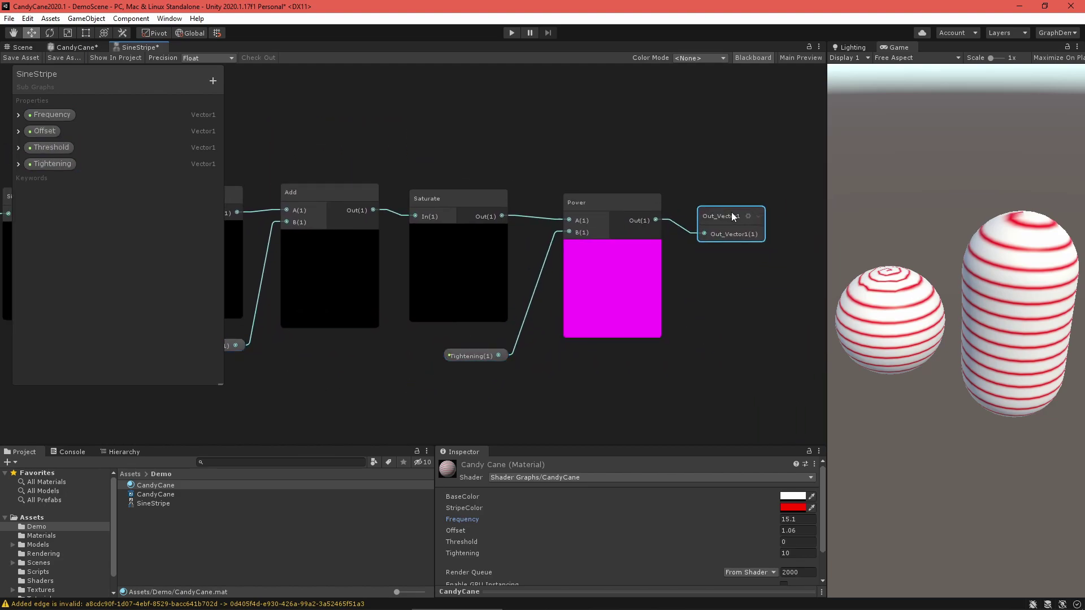
# Rename the output slot on the SineStripe sub-graph's output node to Out
pyautogui.click(748, 216)
pyautogui.moveTo(752, 307); pyautogui.dragTo(617, 320, button='middle')
pyautogui.click(613, 229)
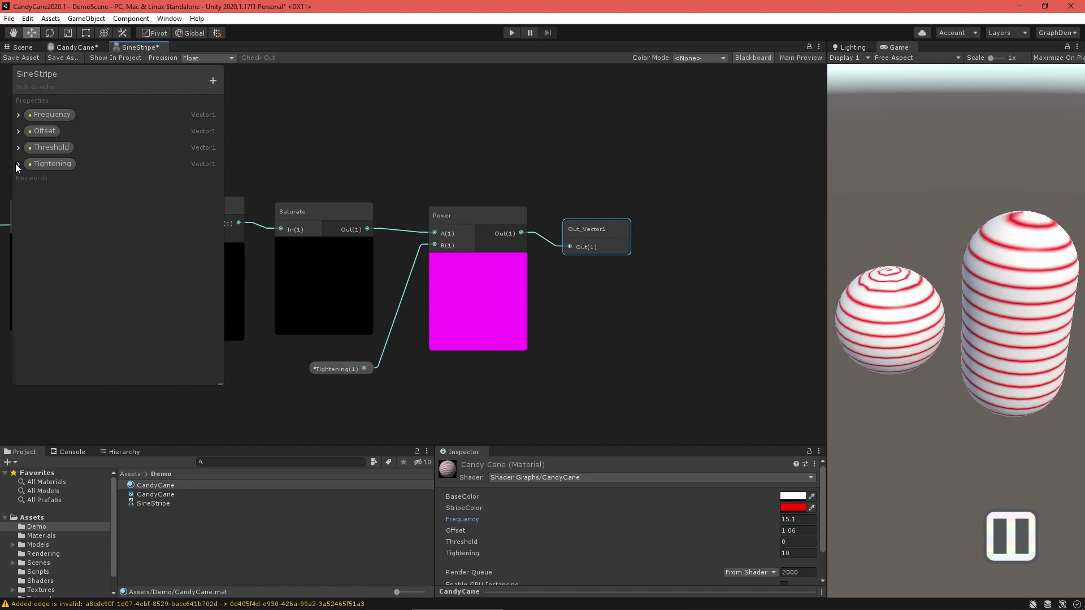
# Set the Tightening property's default to 1 in the SineStripe sub-graph and save the asset
pyautogui.click(18, 164)
pyautogui.click(67, 180)
pyautogui.write('1')
pyautogui.click(18, 164)
pyautogui.click(18, 115)
pyautogui.click(21, 58)
# Return to the CandyCane graph and rename the StripeColor property to Stripe1Color
pyautogui.click(75, 47)
pyautogui.rightClick(75, 137)
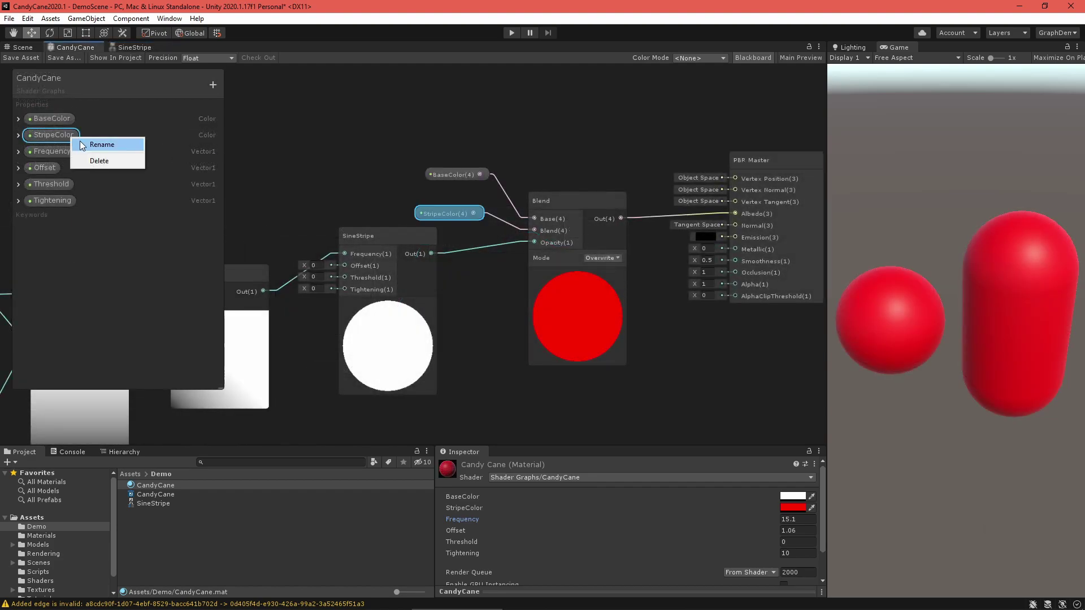
pyautogui.click(100, 145)
pyautogui.moveTo(46, 135); pyautogui.dragTo(80, 163)
pyautogui.write('1Color')
pyautogui.press('Return')
# Add a Color property named Stripe2Color to the CandyCane graph with a blue default
pyautogui.click(214, 85)
pyautogui.click(257, 145)
pyautogui.write('Stripe2Co')
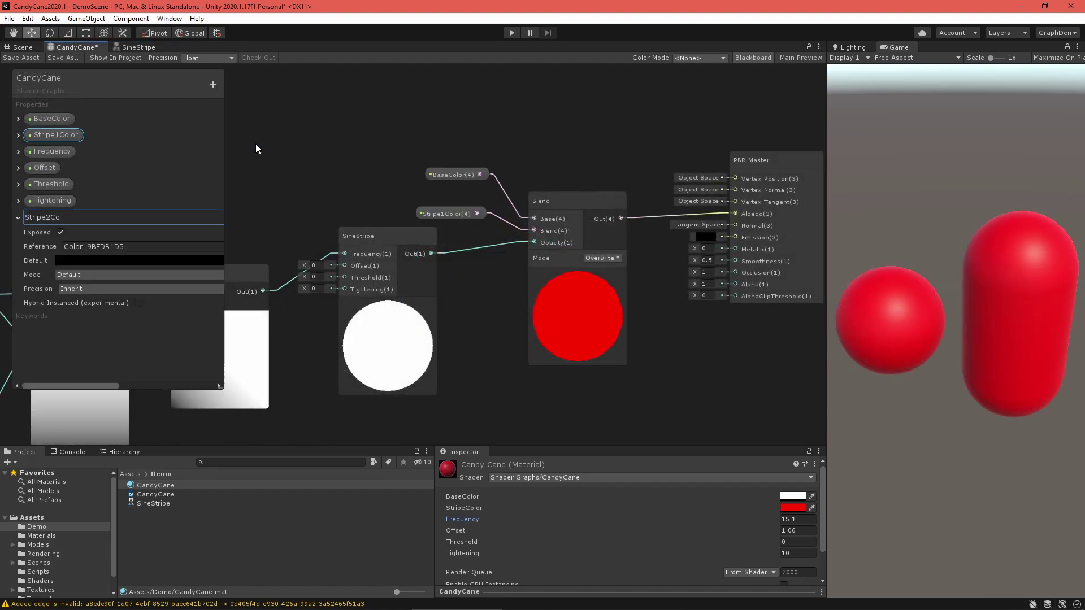
pyautogui.write('lor')
pyautogui.click(168, 262)
pyautogui.click(196, 390)
pyautogui.moveTo(248, 339); pyautogui.dragTo(269, 320)
pyautogui.click(293, 254)
# Add a Color property named Stripe3Color with a yellow default
pyautogui.click(214, 85)
pyautogui.click(251, 140)
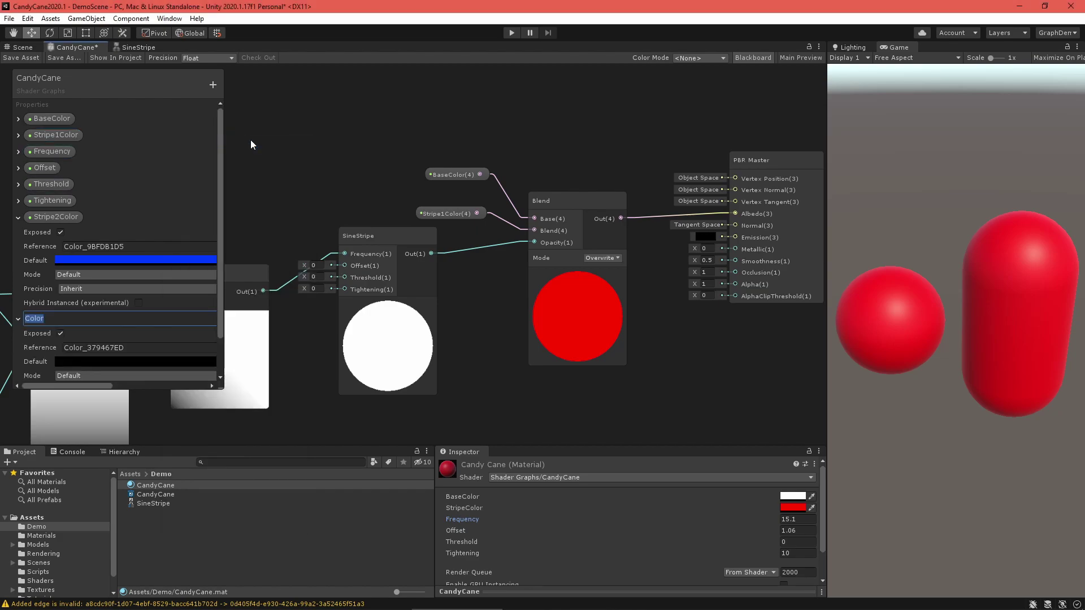
pyautogui.write('Stripe3Color')
pyautogui.press('Return')
pyautogui.click(136, 328)
pyautogui.click(235, 363)
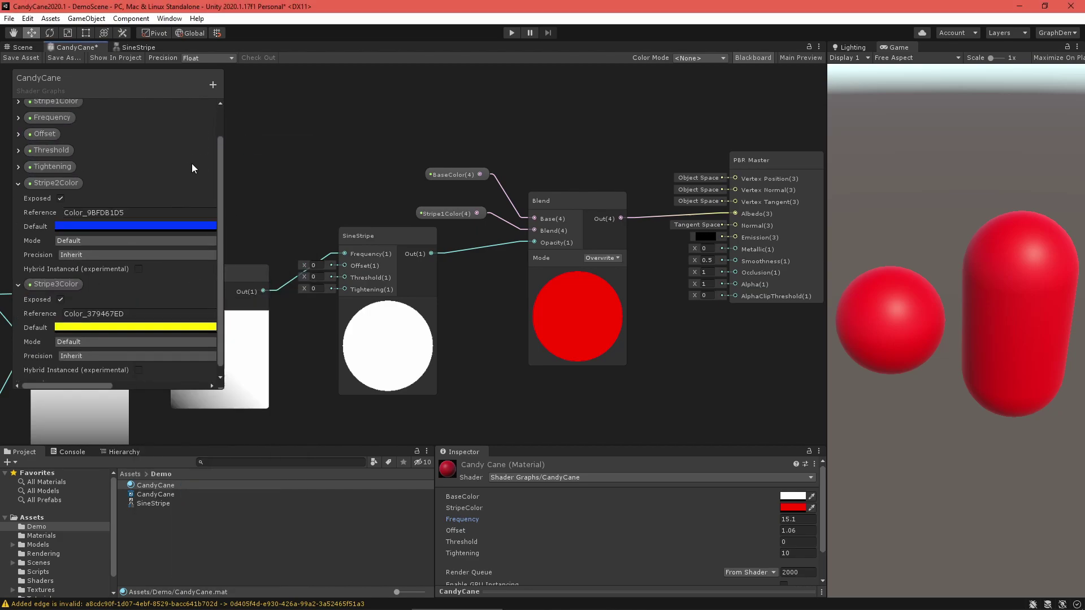
# Add a Color property named Stripe4Color with a green default
pyautogui.click(213, 85)
pyautogui.click(250, 145)
pyautogui.write('Stripe4Color')
pyautogui.press('Return')
pyautogui.scroll(-5, 147, 299)
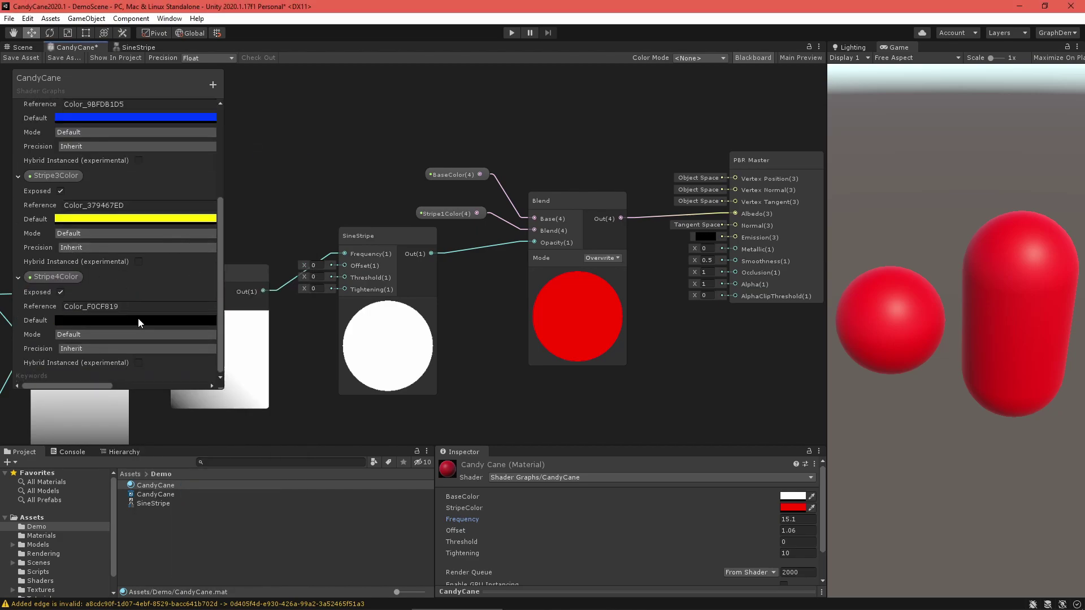
pyautogui.click(138, 326)
pyautogui.click(176, 364)
pyautogui.moveTo(217, 396); pyautogui.dragTo(267, 337)
pyautogui.click(264, 313)
# Collapse the three new stripe color properties and order them directly beneath Stripe1Color
pyautogui.click(19, 284)
pyautogui.click(18, 259)
pyautogui.click(18, 218)
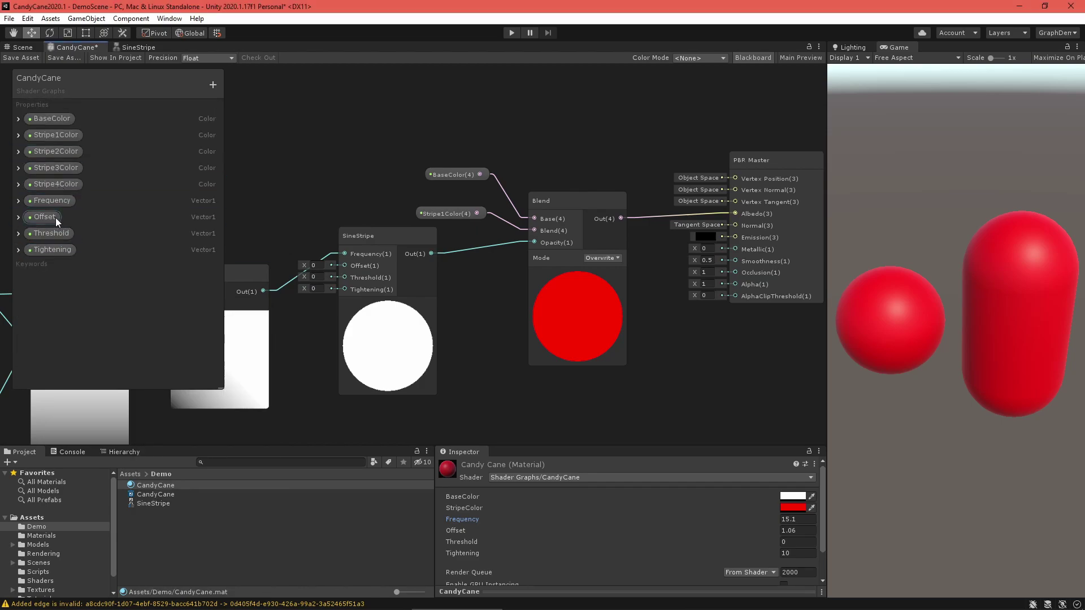
# Delete the Offset, Threshold and Tightening properties from the CandyCane graph
pyautogui.rightClick(55, 218)
pyautogui.click(84, 241)
pyautogui.rightClick(56, 217)
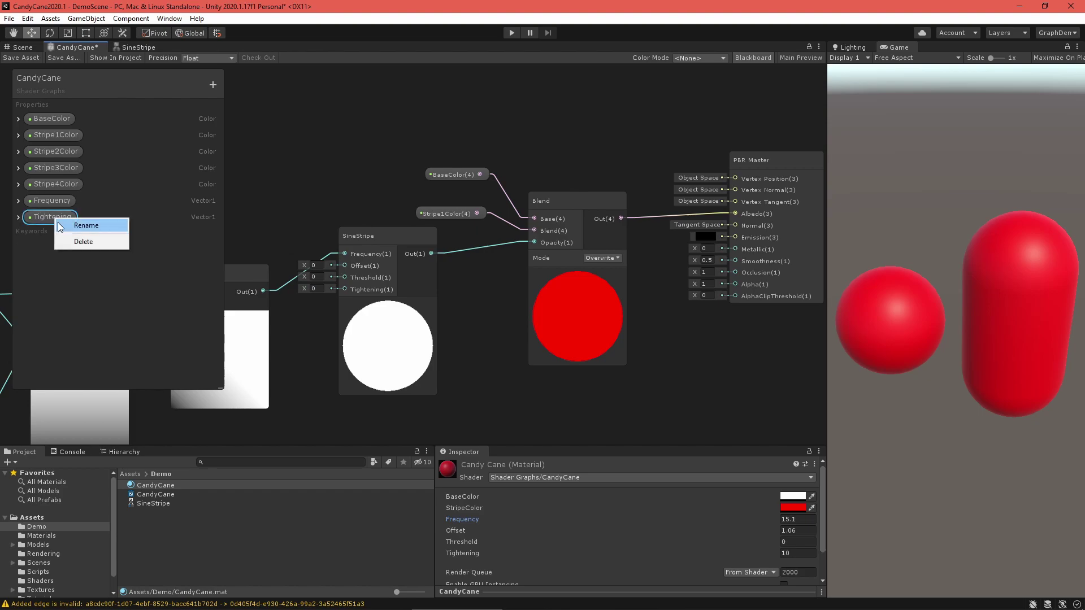
# Add a Vector4 property named StripeOffsets
pyautogui.click(213, 85)
pyautogui.click(266, 134)
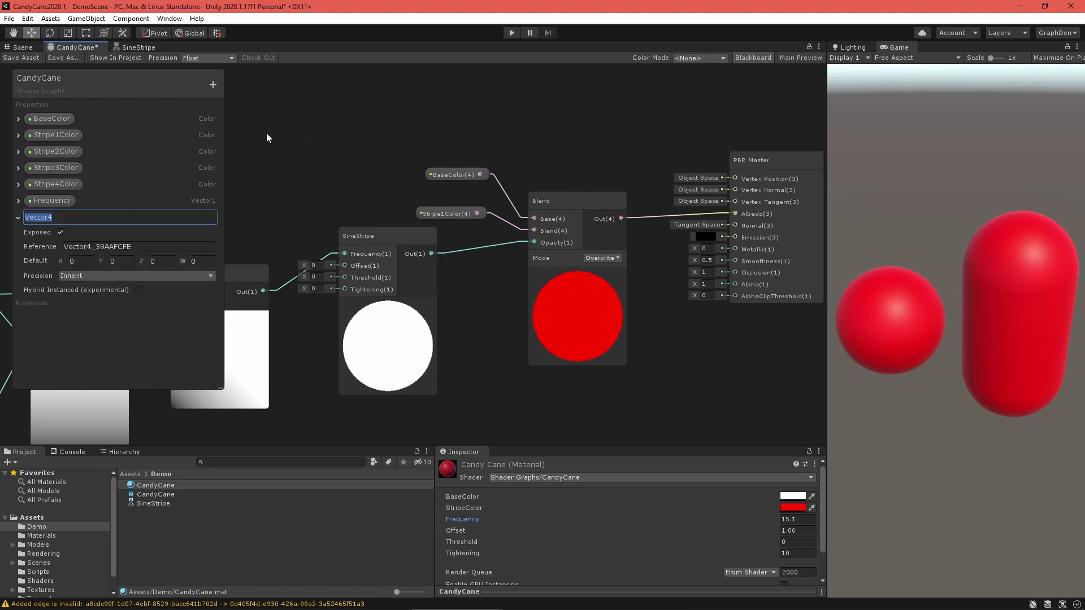
pyautogui.write('StripeOffsets')
pyautogui.press('Return')
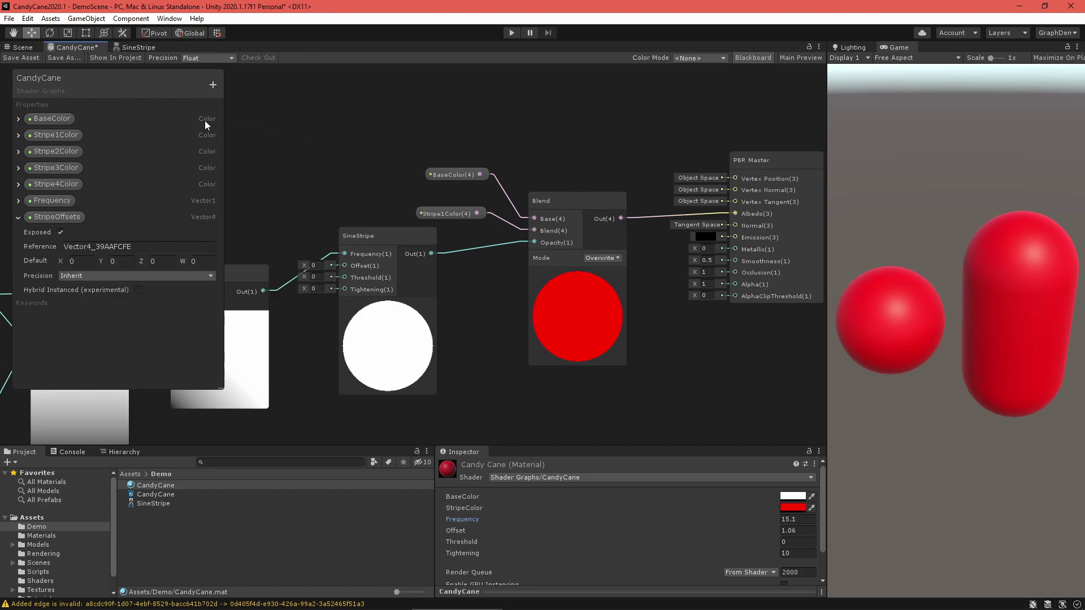
# Add a Vector4 property named StripeThresholds and collapse its settings
pyautogui.click(213, 86)
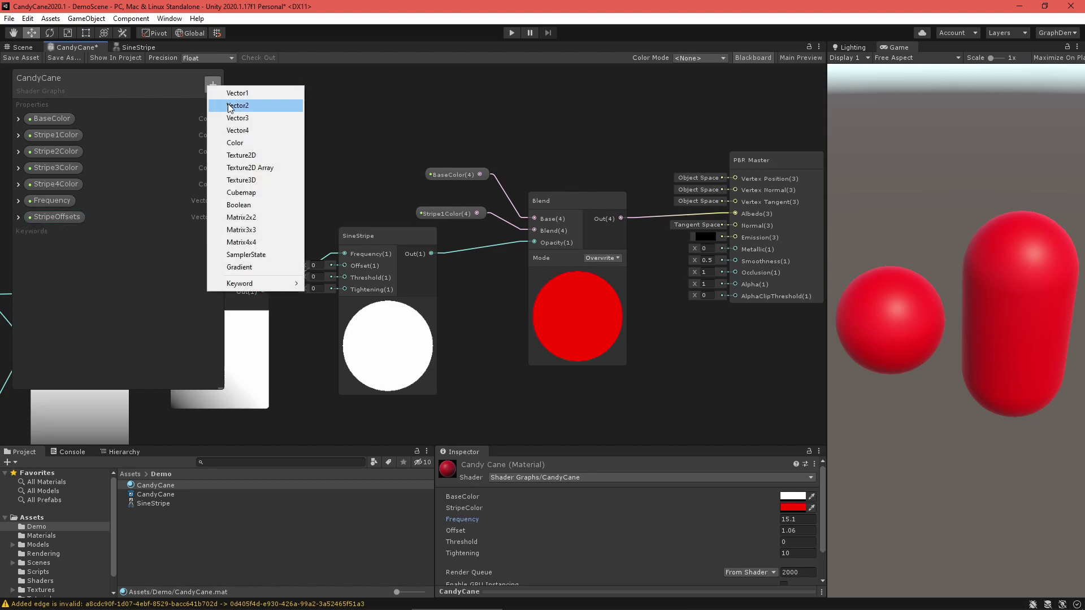
pyautogui.click(241, 130)
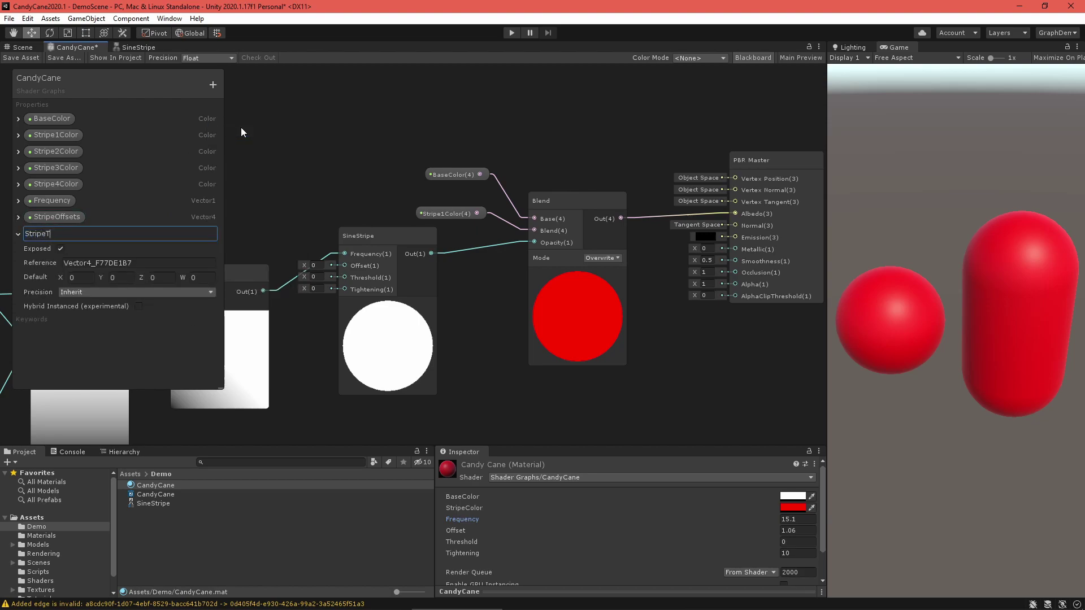
pyautogui.write('StripeThresholds')
pyautogui.press('Return')
pyautogui.click(18, 234)
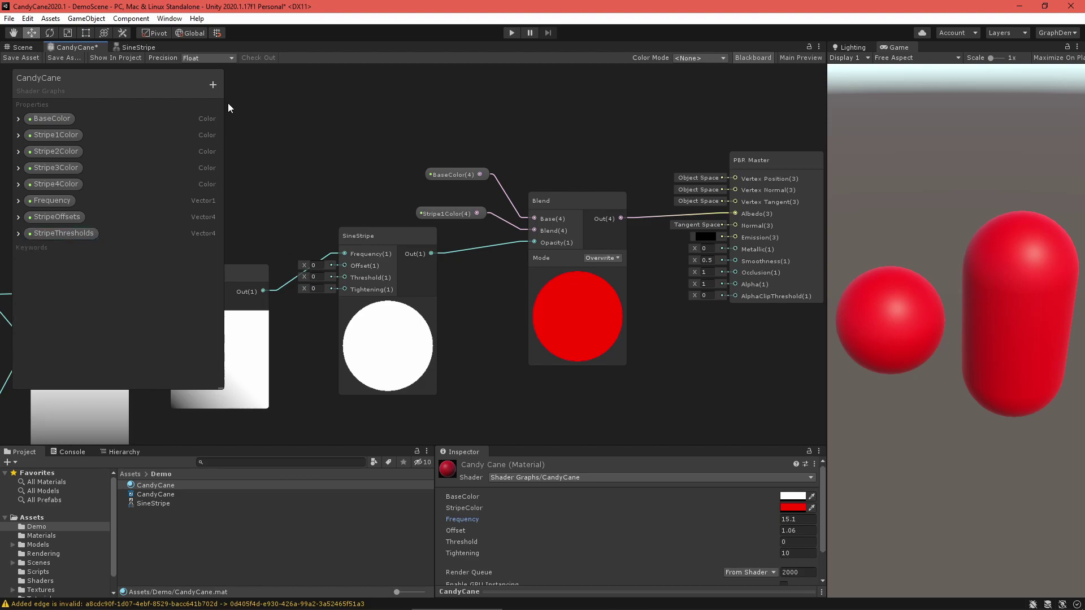
# Add a Vector4 property named StripeTightenings with an X default of 1, and collapse its settings
pyautogui.click(213, 86)
pyautogui.click(237, 130)
pyautogui.write('Stripe')
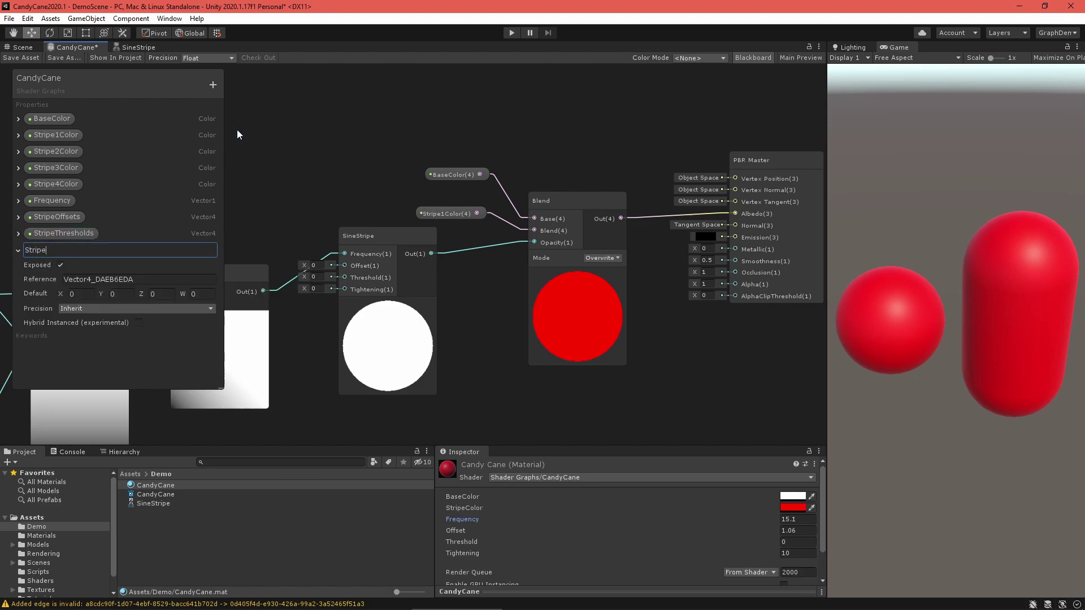
pyautogui.write('Tightenings')
pyautogui.press('Tab')
pyautogui.press('Tab')
pyautogui.write('1')
pyautogui.press('Tab')
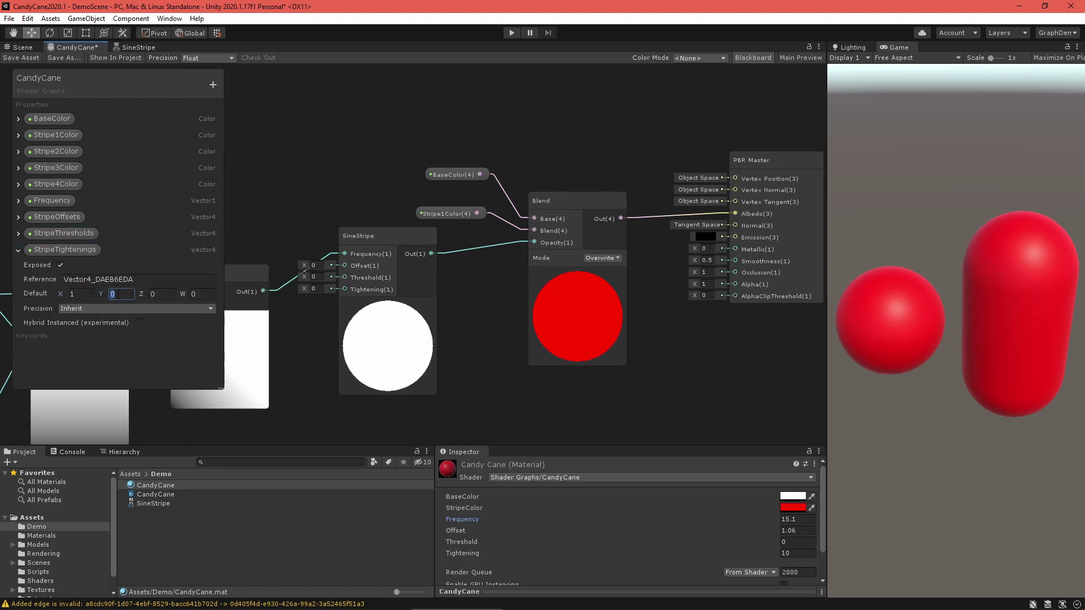
pyautogui.click(18, 251)
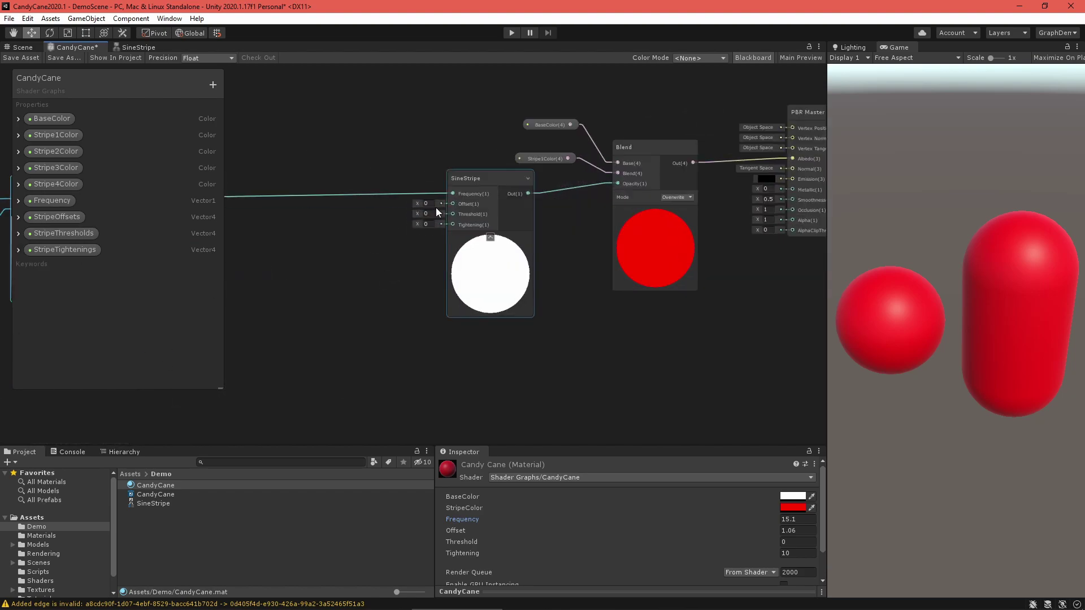
# Duplicate the SineStripe node three times and stack the copies in a column beneath the original
pyautogui.moveTo(473, 177); pyautogui.dragTo(448, 331)
pyautogui.hotkey('ctrl', 'd')
pyautogui.moveTo(464, 346); pyautogui.dragTo(484, 147, button='middle')
pyautogui.hotkey('ctrl', 'd')
pyautogui.moveTo(483, 145); pyautogui.dragTo(470, 289)
pyautogui.moveTo(486, 347); pyautogui.dragTo(482, 229, button='middle')
pyautogui.hotkey('ctrl', 'd')
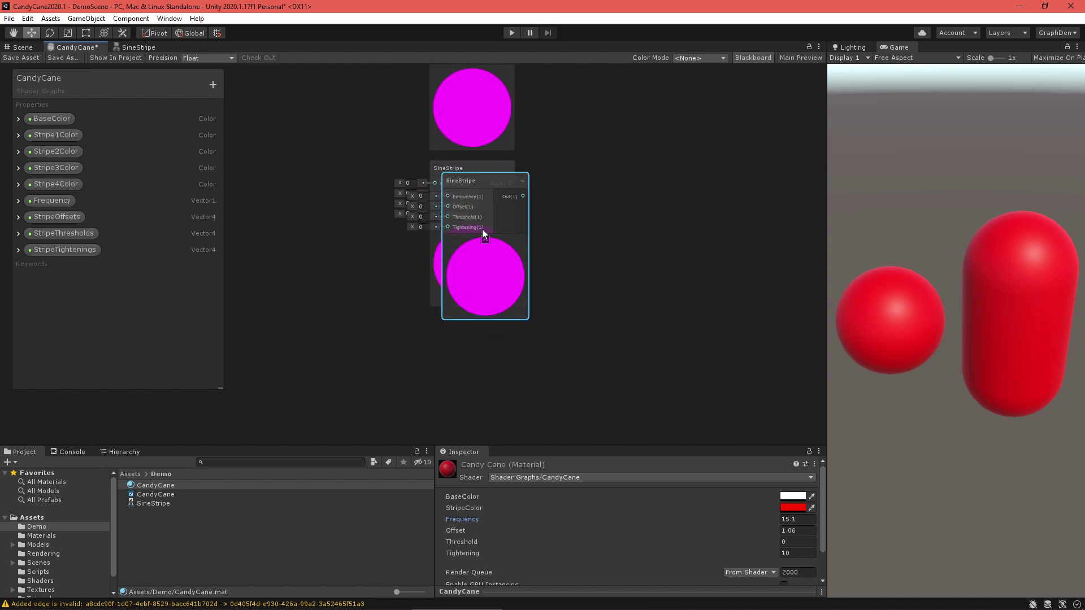
pyautogui.moveTo(482, 177); pyautogui.dragTo(471, 324)
pyautogui.click(562, 331)
pyautogui.moveTo(561, 331); pyautogui.dragTo(569, 284, button='middle')
# Create a Vector 1 node fed by the Add output and place it between Add and the SineStripe column
pyautogui.scroll(-3, 591, 311)
pyautogui.moveTo(407, 111); pyautogui.dragTo(484, 169, button='middle')
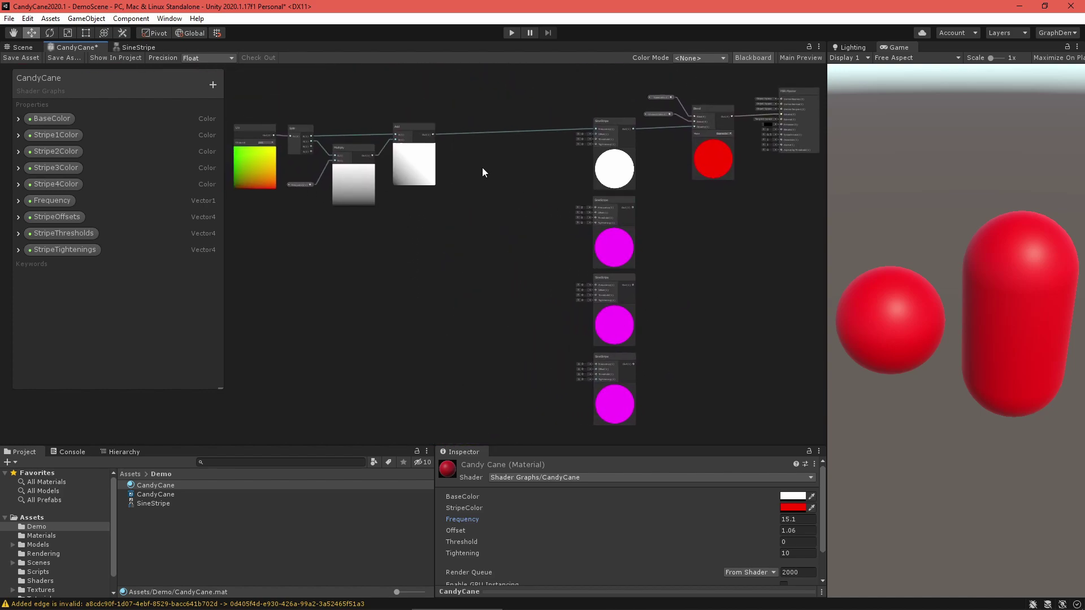
pyautogui.rightClick(475, 182)
pyautogui.click(484, 192)
pyautogui.write('becto')
pyautogui.press('BackSpace')
pyautogui.press('BackSpace')
pyautogui.press('BackSpace')
pyautogui.press('BackSpace')
pyautogui.press('BackSpace')
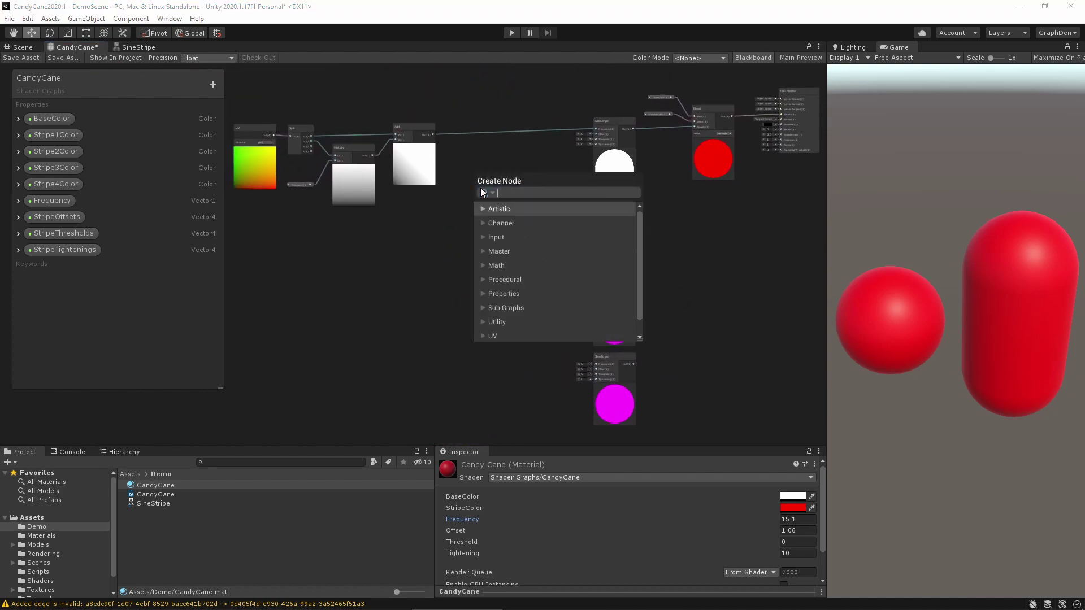
pyautogui.write('vector 1')
pyautogui.press('Return')
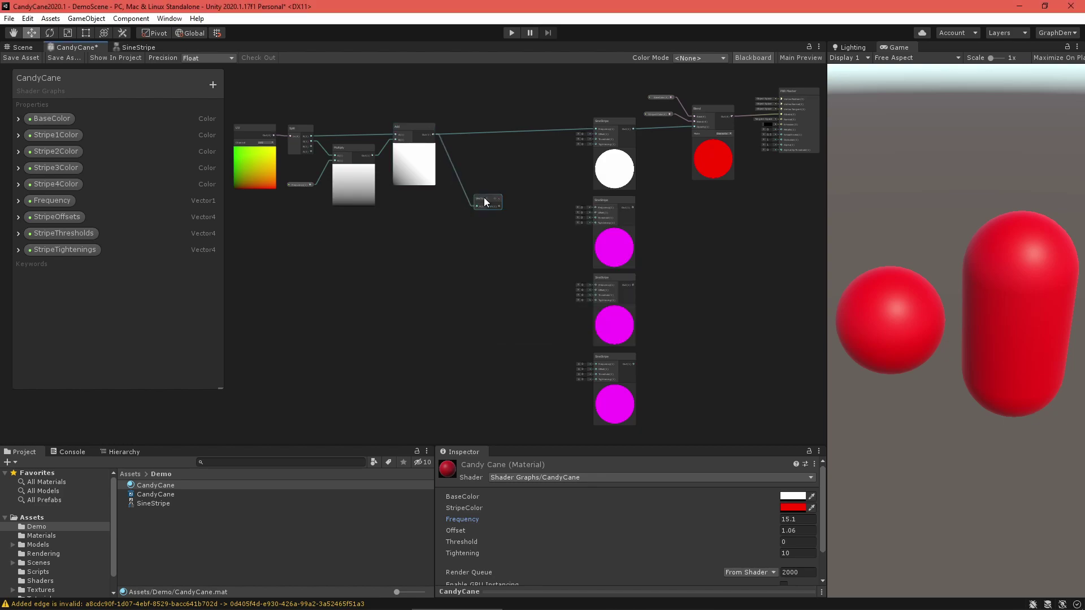
pyautogui.moveTo(484, 198); pyautogui.dragTo(504, 225)
# Connect the Vector 1 output to the Frequency input of all four SineStripe nodes
pyautogui.scroll(4, 547, 212)
pyautogui.moveTo(522, 217); pyautogui.dragTo(470, 262, button='middle')
pyautogui.moveTo(452, 299); pyautogui.dragTo(587, 149)
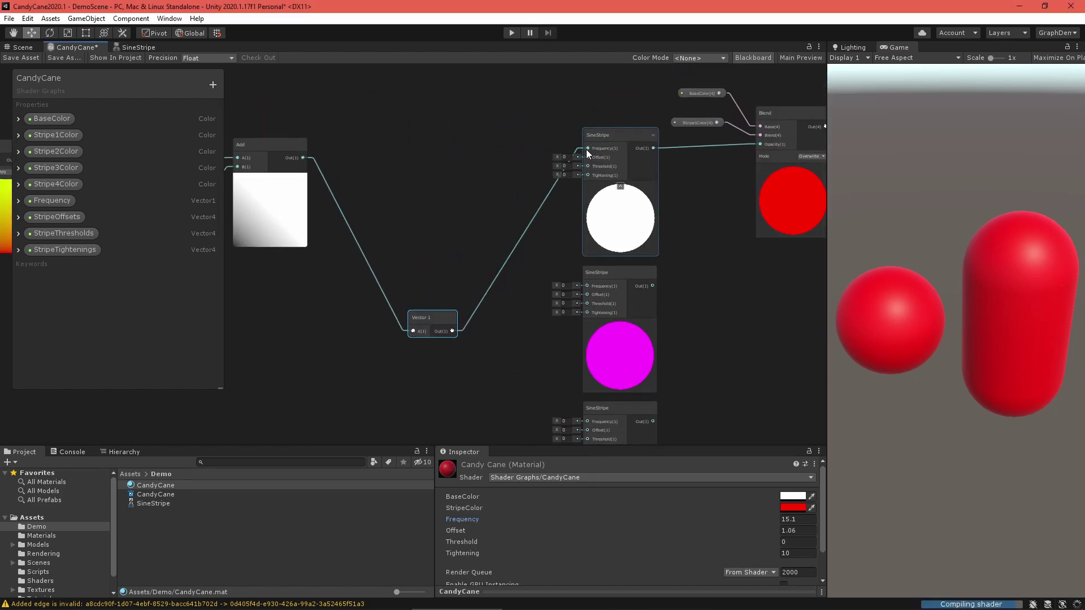
pyautogui.moveTo(453, 331); pyautogui.dragTo(586, 287)
pyautogui.moveTo(527, 390); pyautogui.dragTo(457, 214, button='middle')
pyautogui.moveTo(383, 156); pyautogui.dragTo(519, 383)
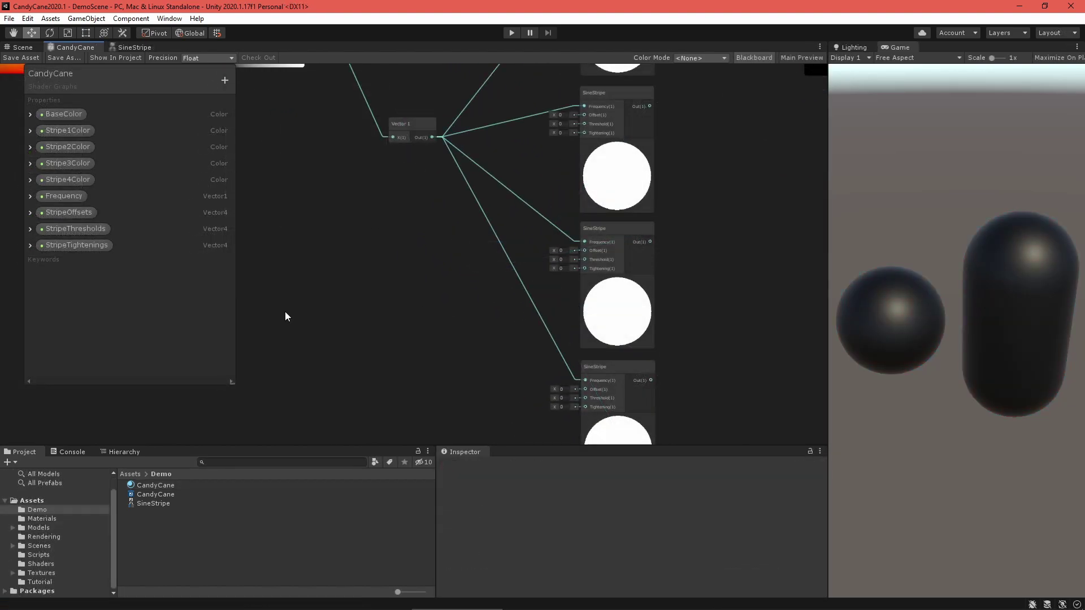
# Create three stacked Split nodes beneath Vector 1 for the StripeOffsets, StripeThresholds and StripeTightenings properties
pyautogui.rightClick(366, 229)
pyautogui.click(378, 233)
pyautogui.write('split')
pyautogui.press('Return')
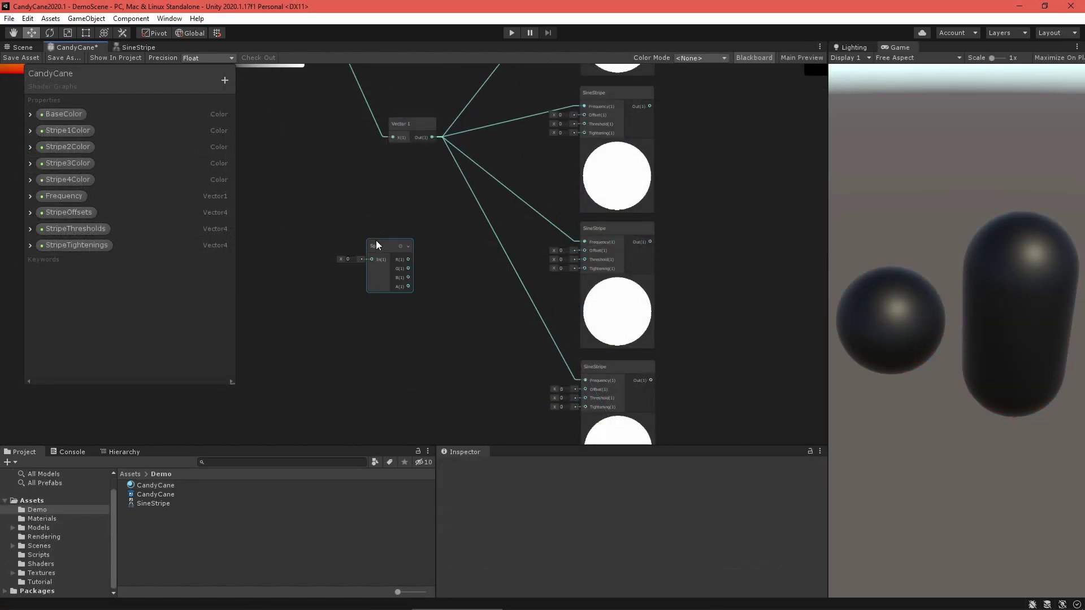
pyautogui.moveTo(376, 247); pyautogui.dragTo(398, 280)
pyautogui.hotkey('ctrl', 'd')
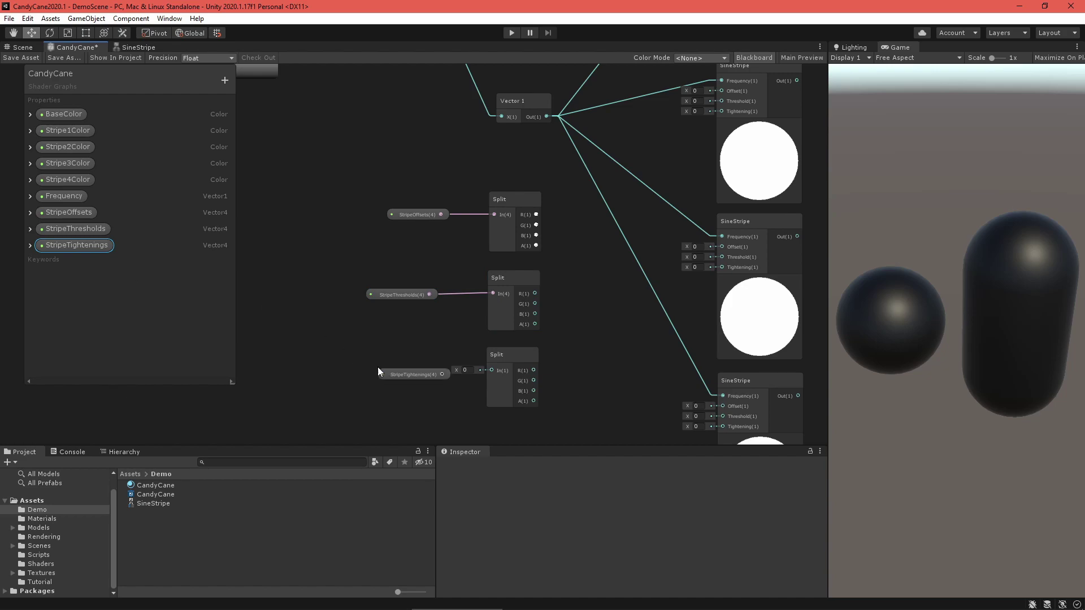
# Connect the R, G, B and A outputs of the StripeOffsets Split to the Offset inputs of the four SineStripe nodes in order
pyautogui.moveTo(598, 213); pyautogui.dragTo(421, 376, button='middle')
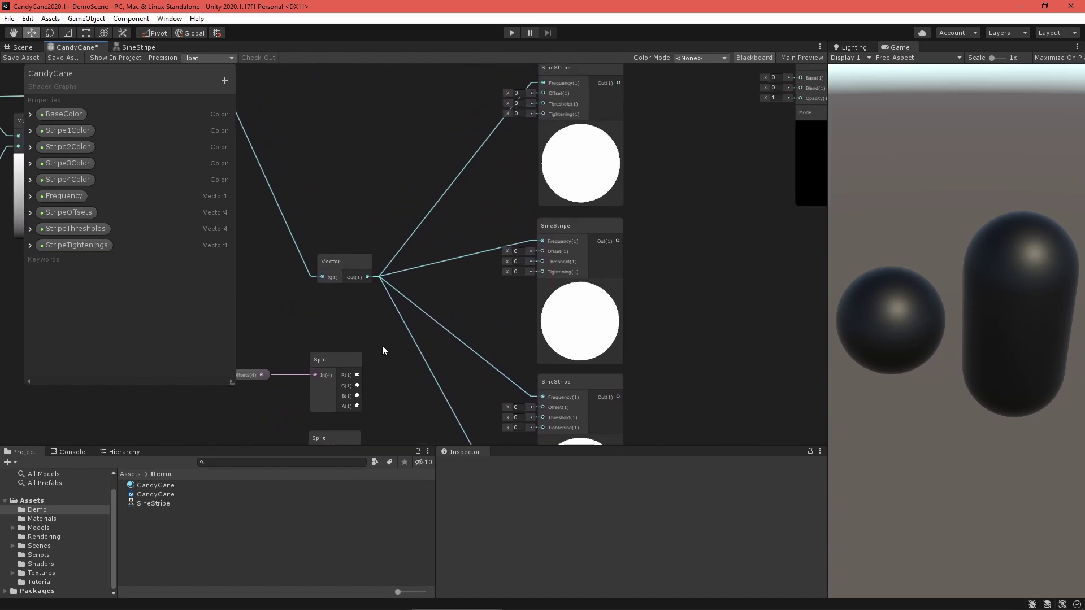
pyautogui.moveTo(382, 344); pyautogui.dragTo(385, 365, button='middle')
pyautogui.moveTo(361, 395); pyautogui.dragTo(546, 151)
pyautogui.moveTo(475, 336); pyautogui.dragTo(464, 246, button='middle')
pyautogui.moveTo(350, 354); pyautogui.dragTo(534, 219)
pyautogui.moveTo(375, 363); pyautogui.dragTo(362, 144, button='middle')
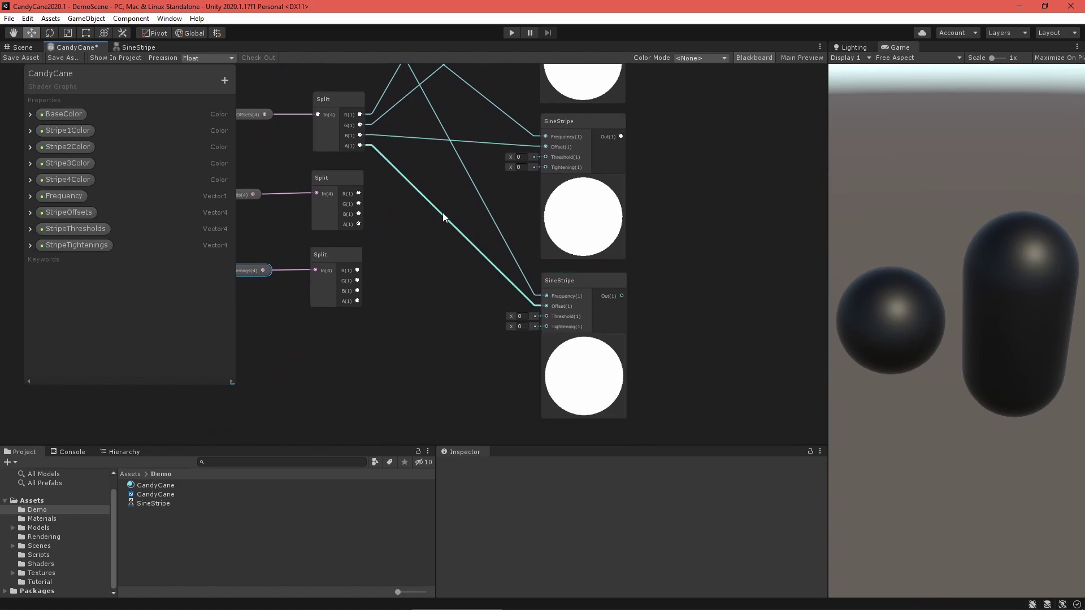
# Connect the R, G, B and A outputs of the StripeThresholds Split to the four SineStripe Threshold inputs in order
pyautogui.moveTo(443, 212); pyautogui.dragTo(439, 434, button='middle')
pyautogui.moveTo(355, 415); pyautogui.dragTo(543, 199)
pyautogui.moveTo(485, 348); pyautogui.dragTo(471, 138, button='middle')
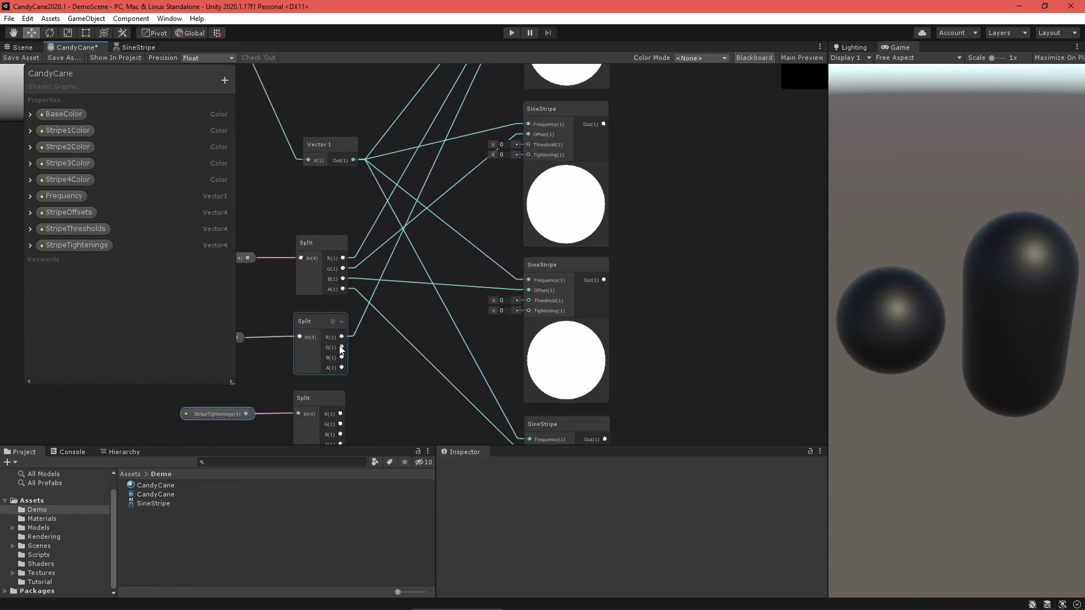
pyautogui.moveTo(341, 347); pyautogui.dragTo(529, 145)
pyautogui.moveTo(527, 296); pyautogui.dragTo(528, 301)
pyautogui.moveTo(355, 382); pyautogui.dragTo(356, 249, button='middle')
pyautogui.moveTo(343, 235); pyautogui.dragTo(526, 327)
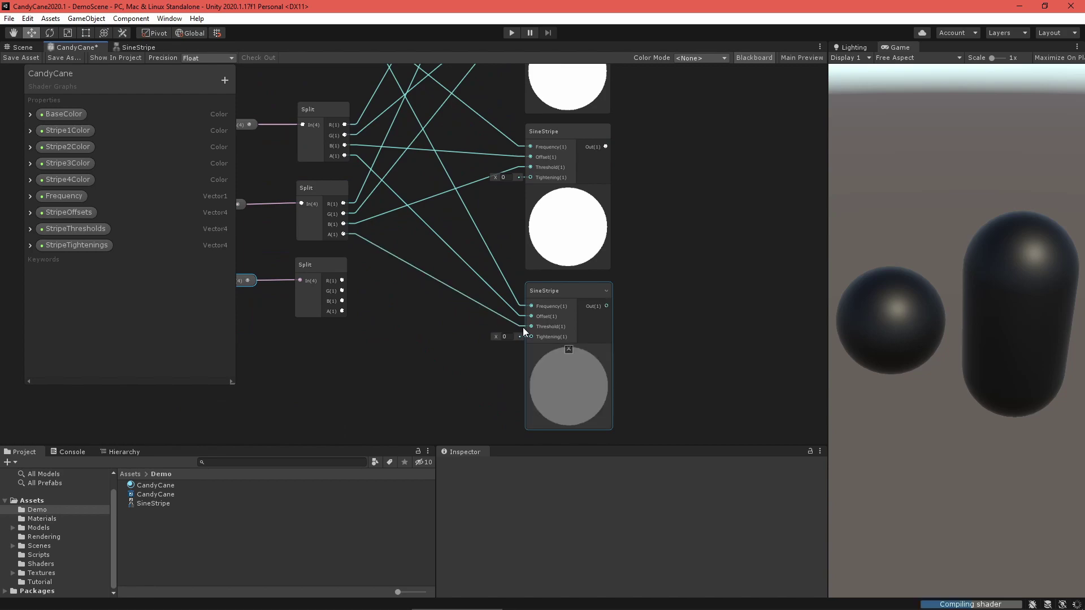
# Connect the R, G, B and A outputs of the StripeTightenings Split to the four SineStripe Tightening inputs in order
pyautogui.moveTo(342, 281); pyautogui.dragTo(530, 173)
pyautogui.moveTo(447, 382); pyautogui.dragTo(430, 176, button='middle')
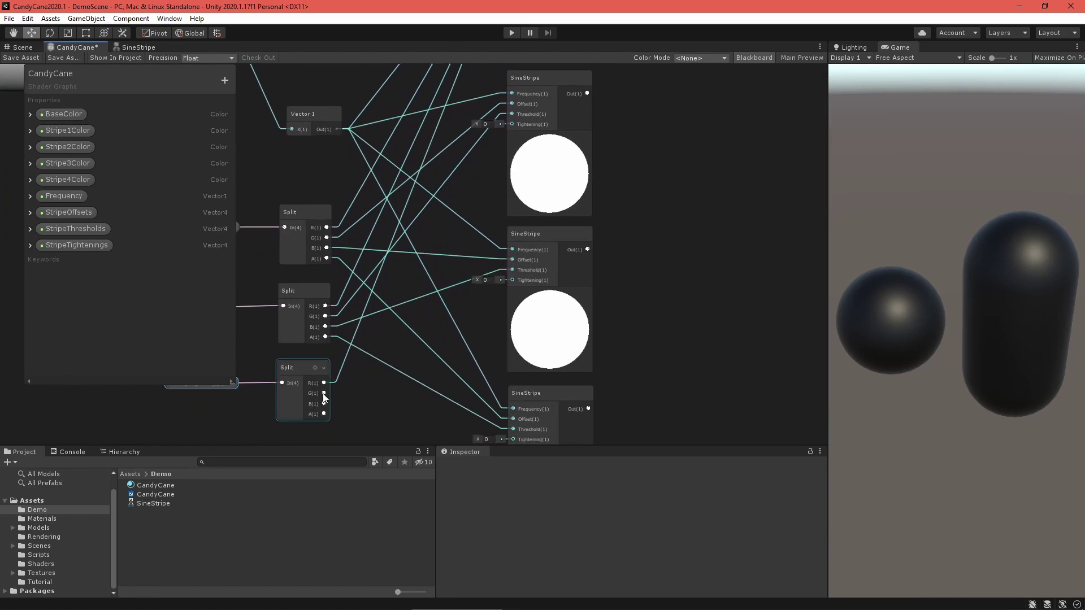
pyautogui.moveTo(324, 395); pyautogui.dragTo(513, 146)
pyautogui.moveTo(428, 387); pyautogui.dragTo(426, 311, button='middle')
pyautogui.moveTo(324, 349); pyautogui.dragTo(514, 225)
pyautogui.moveTo(415, 385); pyautogui.dragTo(414, 304, button='middle')
pyautogui.moveTo(323, 280); pyautogui.dragTo(513, 305)
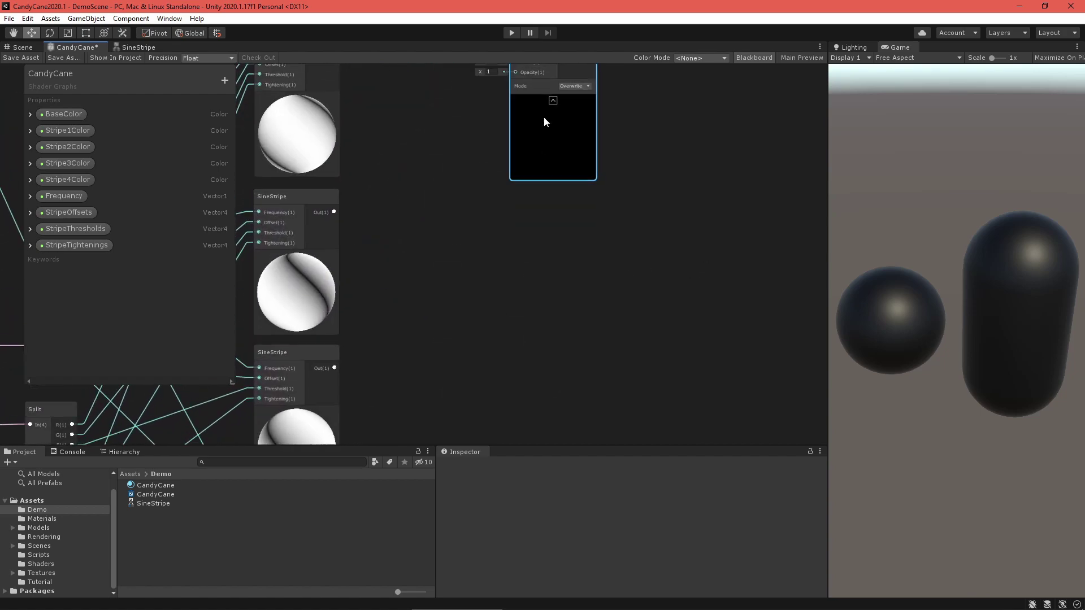
# Place the Blend node beside the lowest SineStripe and connect that SineStripe's output to the Blend's Opacity
pyautogui.moveTo(545, 117)
pyautogui.mouseDown()
pyautogui.moveTo(530, 347)
pyautogui.moveTo(537, 116)
pyautogui.mouseUp()
pyautogui.moveTo(516, 164); pyautogui.dragTo(516, 357)
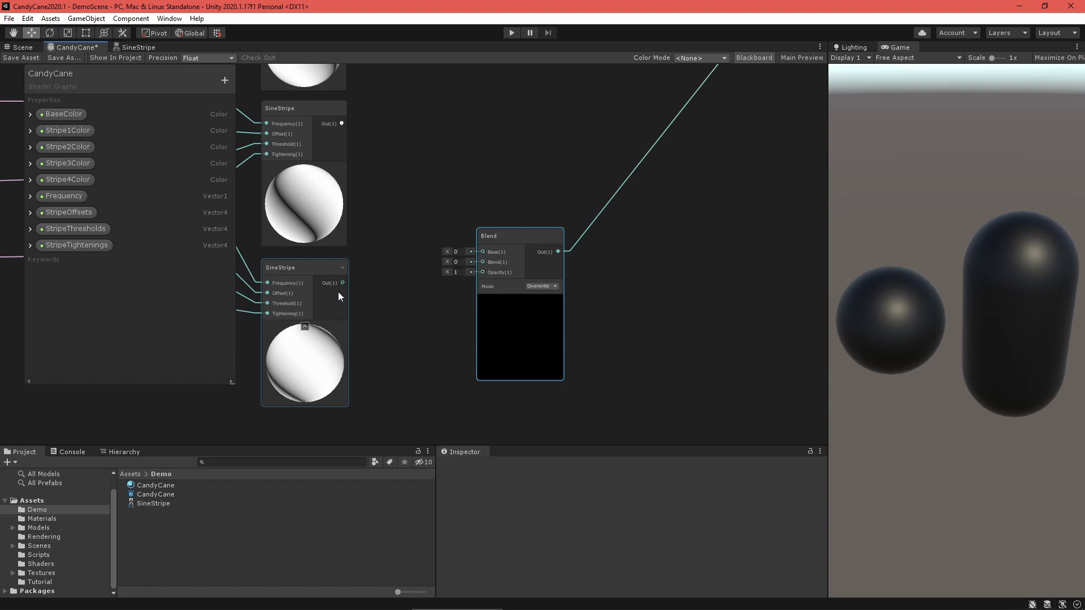
pyautogui.moveTo(343, 283); pyautogui.dragTo(482, 273)
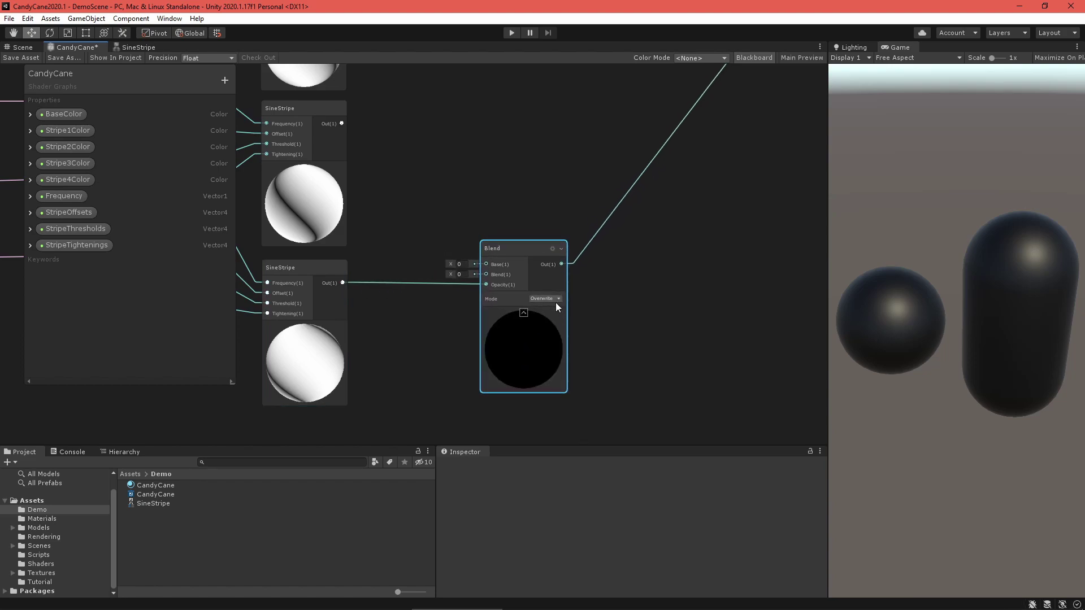
# Add BaseColor and Stripe4Color nodes and connect them to the Blend node's Base and Blend inputs
pyautogui.scroll(2, 556, 301)
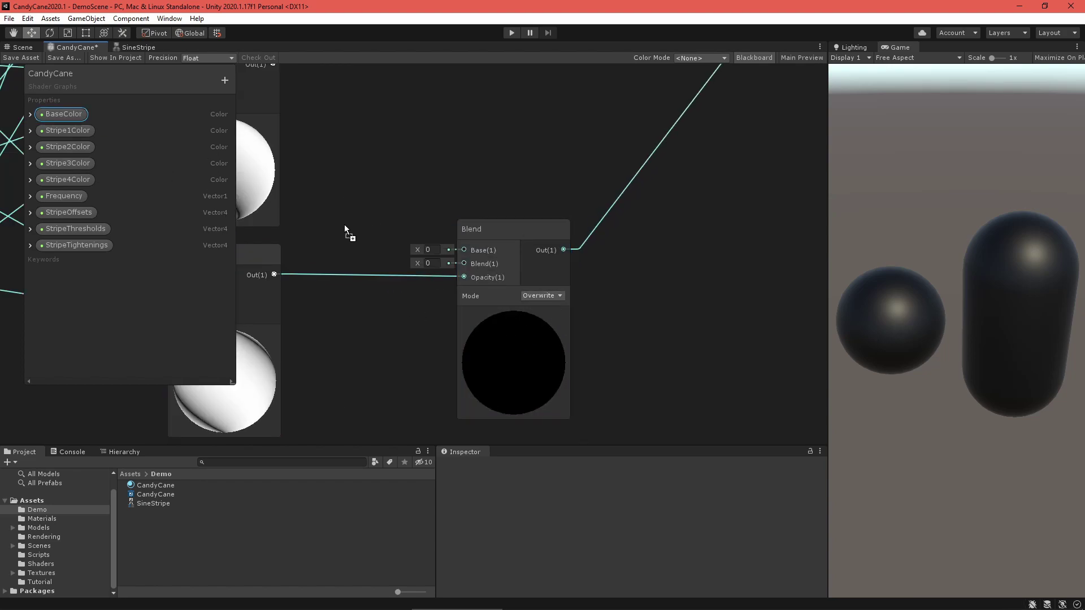
pyautogui.moveTo(391, 243); pyautogui.dragTo(369, 233)
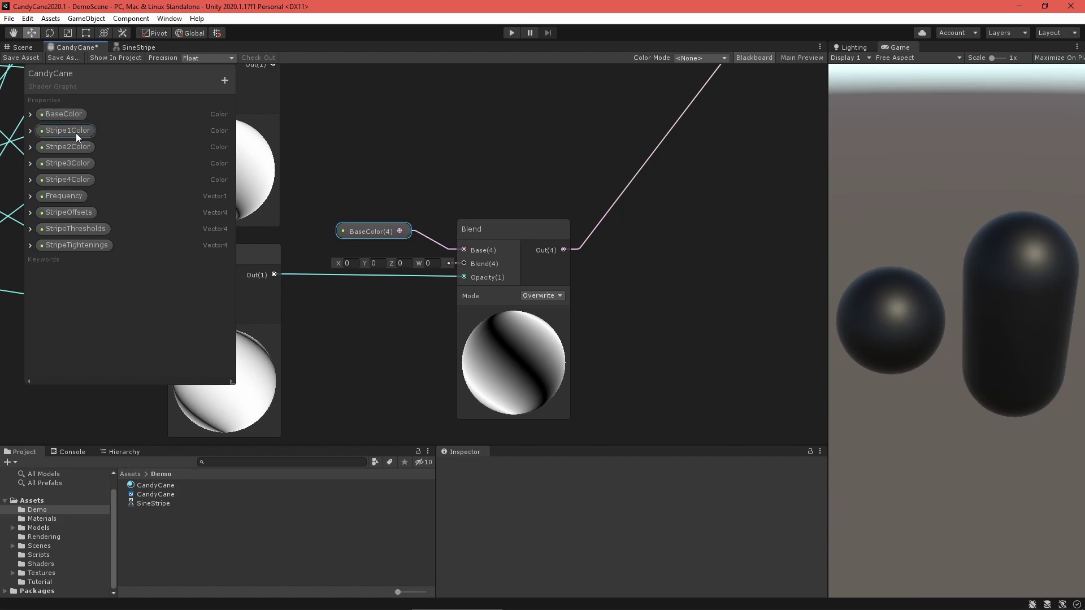
pyautogui.moveTo(69, 180); pyautogui.dragTo(319, 254)
pyautogui.moveTo(399, 261); pyautogui.dragTo(464, 264)
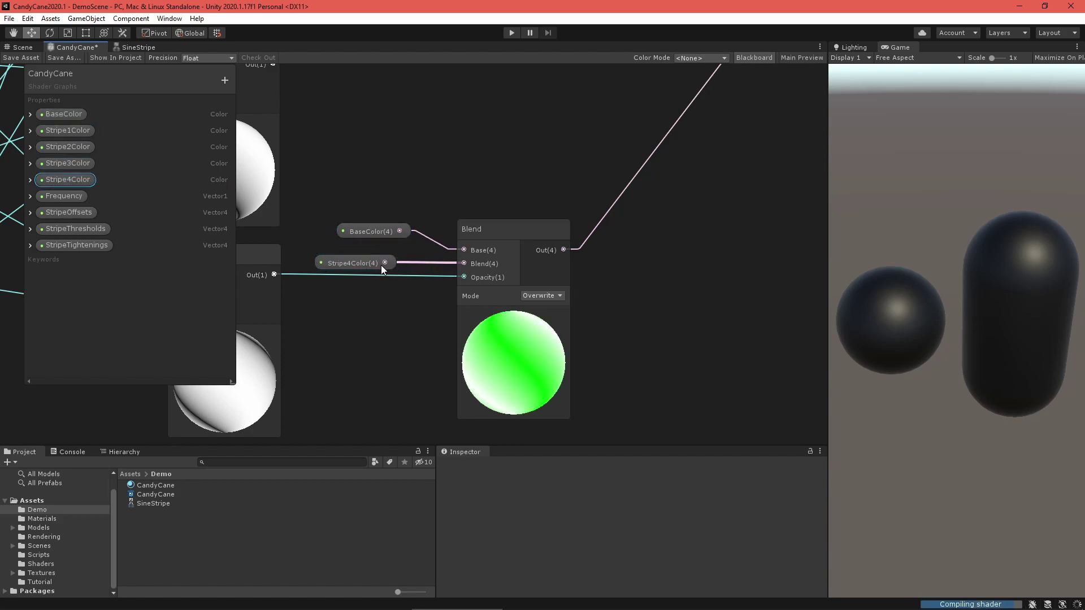
# Duplicate the Blend node, place the copy above it, and connect the first Blend's output to the copy's Base input
pyautogui.moveTo(371, 232); pyautogui.dragTo(371, 235)
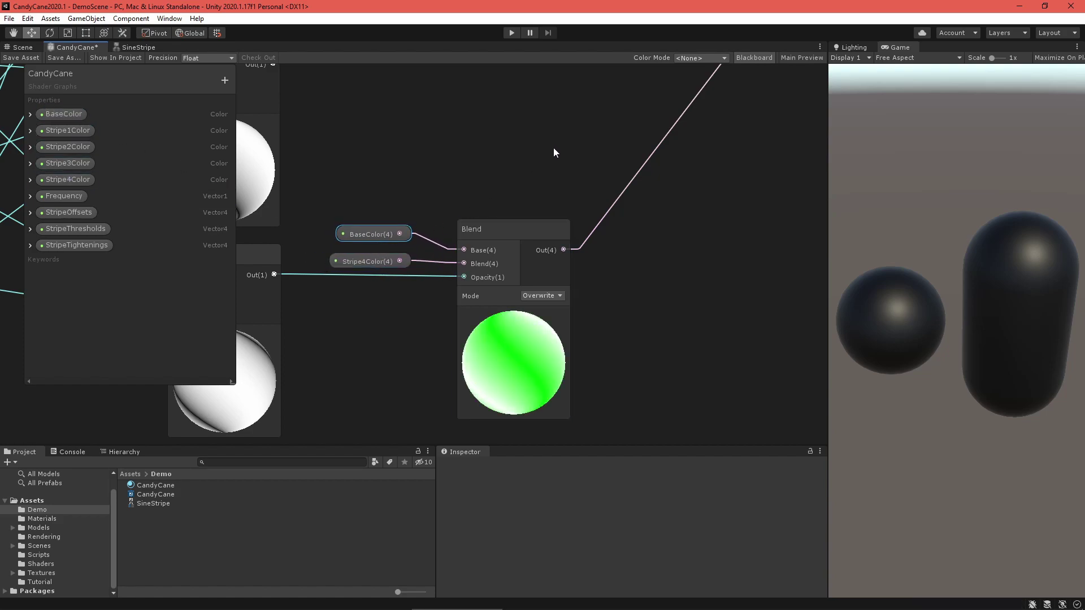
pyautogui.moveTo(554, 146); pyautogui.dragTo(469, 199, button='middle')
pyautogui.hotkey('ctrl', 'd')
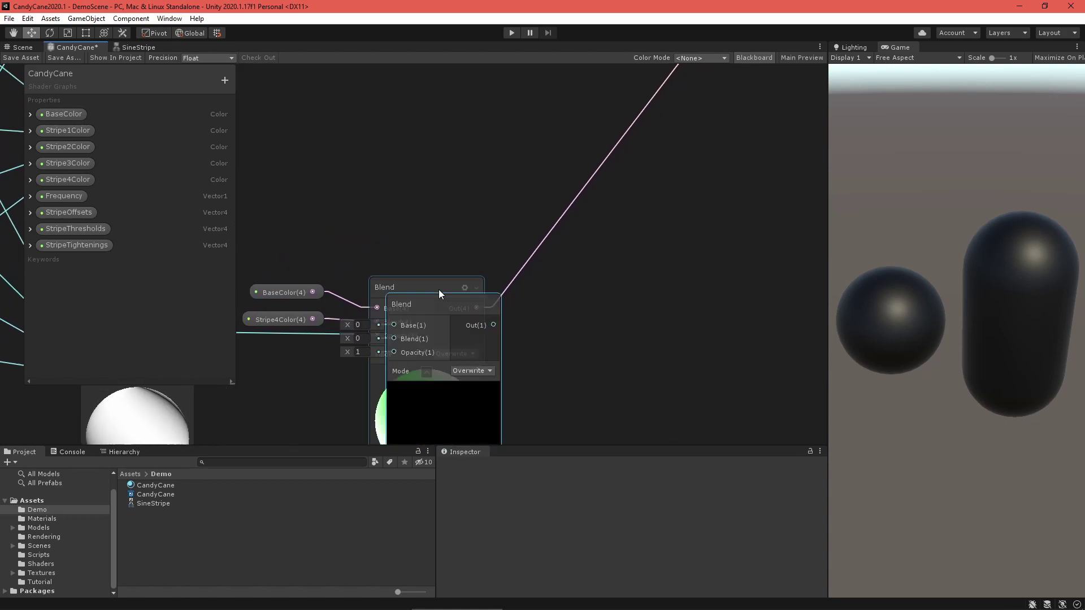
pyautogui.moveTo(437, 295); pyautogui.dragTo(517, 74)
pyautogui.moveTo(640, 189); pyautogui.dragTo(722, 258, button='middle')
pyautogui.moveTo(576, 146); pyautogui.dragTo(641, 149)
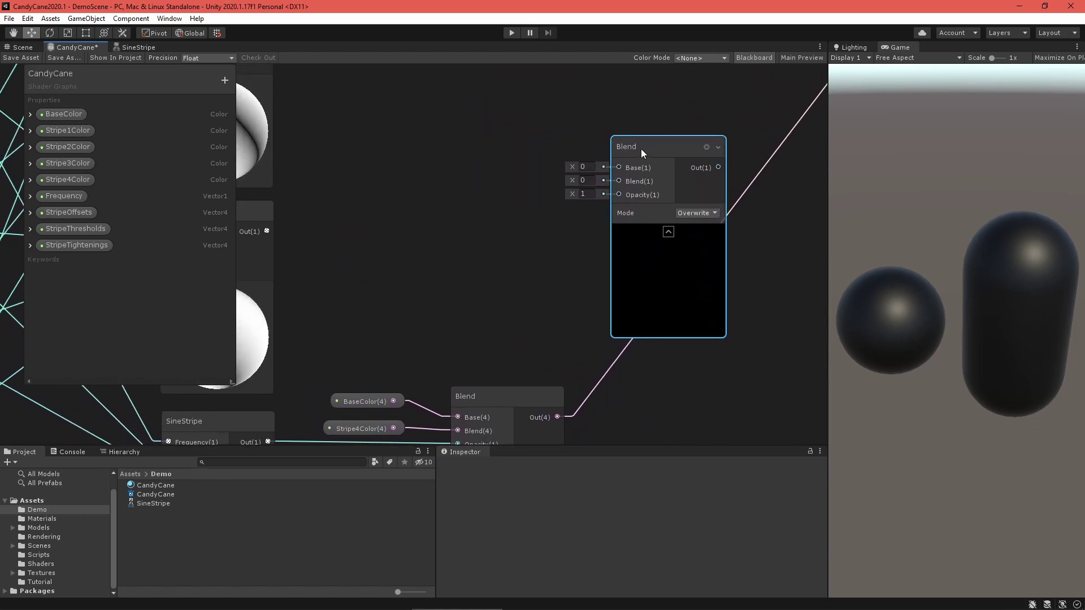
pyautogui.moveTo(556, 418); pyautogui.dragTo(617, 139)
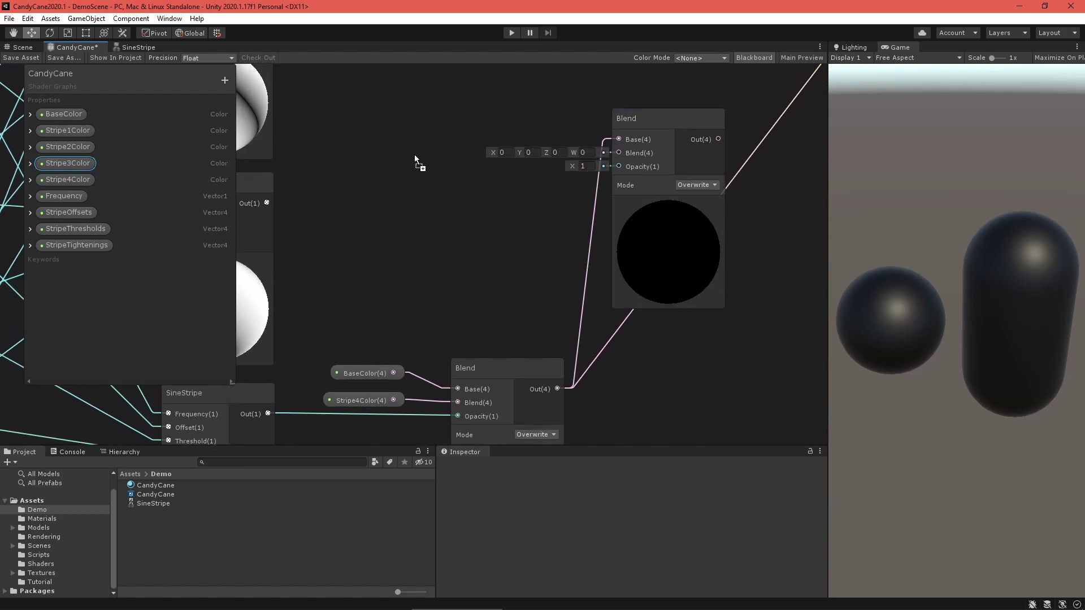
# Connect a Stripe3Color node to the new Blend's Blend input and the third SineStripe's output to its Opacity
pyautogui.moveTo(414, 154); pyautogui.dragTo(435, 159)
pyautogui.moveTo(502, 161); pyautogui.dragTo(619, 152)
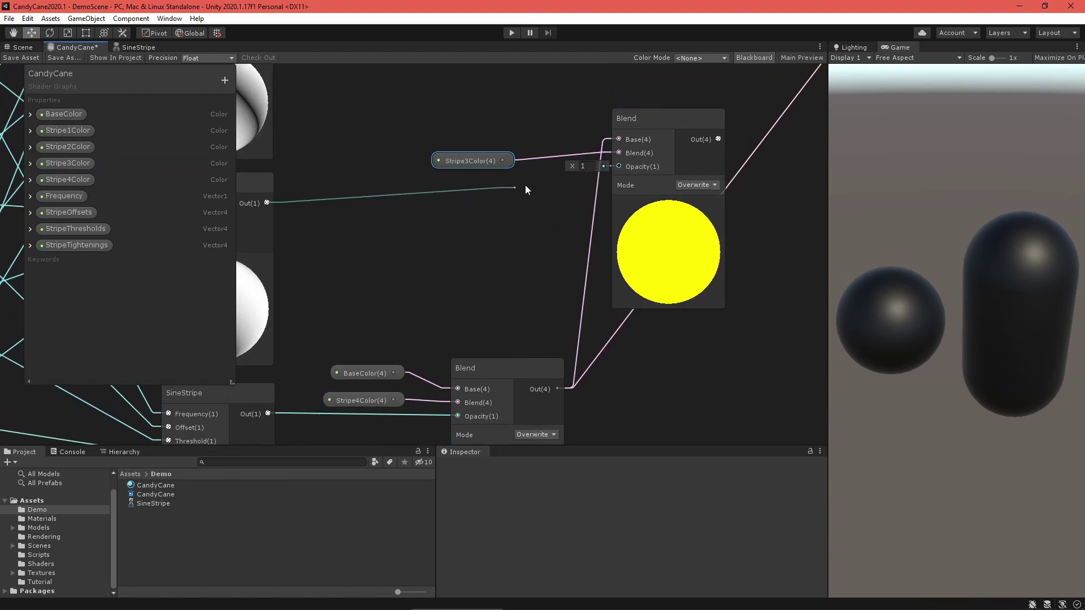
pyautogui.moveTo(526, 186); pyautogui.dragTo(619, 166)
pyautogui.moveTo(637, 117); pyautogui.dragTo(634, 161)
pyautogui.moveTo(487, 168); pyautogui.dragTo(527, 189)
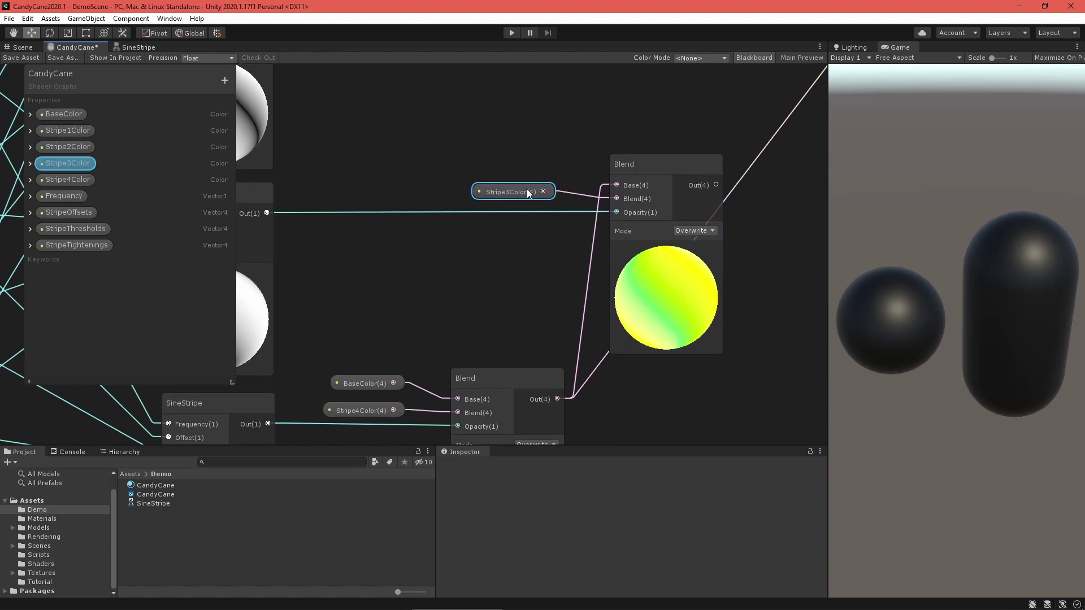
# Duplicate the Stripe3Color Blend node, place the copy above it, and connect the second SineStripe's output to its Opacity
pyautogui.moveTo(602, 120); pyautogui.dragTo(476, 300, button='middle')
pyautogui.click(514, 352)
pyautogui.hotkey('ctrl', 'd')
pyautogui.moveTo(521, 357); pyautogui.dragTo(627, 125)
pyautogui.moveTo(411, 206); pyautogui.dragTo(534, 214, button='middle')
pyautogui.moveTo(261, 227); pyautogui.dragTo(727, 183)
pyautogui.moveTo(642, 239); pyautogui.dragTo(518, 221, button='middle')
pyautogui.moveTo(628, 117); pyautogui.dragTo(654, 159)
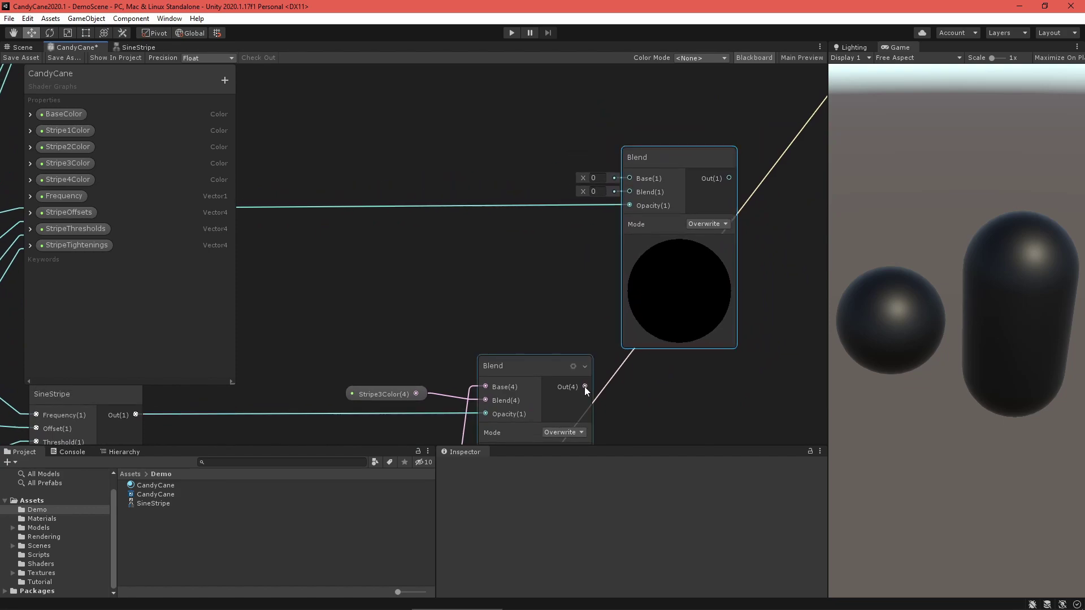
# Connect the Stripe3Color Blend's output to the new Blend's Base and a Stripe2Color node to its Blend input
pyautogui.moveTo(585, 387); pyautogui.dragTo(630, 178)
pyautogui.moveTo(437, 173); pyautogui.dragTo(437, 174)
pyautogui.moveTo(507, 183); pyautogui.dragTo(630, 194)
pyautogui.moveTo(496, 185); pyautogui.dragTo(551, 194)
# Duplicate the Stripe2Color Blend node, place the copy above it, and connect the topmost SineStripe's output to its Opacity
pyautogui.moveTo(585, 116); pyautogui.dragTo(415, 303, button='middle')
pyautogui.click(499, 343)
pyautogui.hotkey('ctrl', 'd')
pyautogui.moveTo(511, 360); pyautogui.dragTo(621, 152)
pyautogui.moveTo(469, 249); pyautogui.dragTo(571, 132, button='middle')
pyautogui.scroll(-1, 423, 204)
# Connect the Stripe2Color Blend's output to the newest Blend's Base and a Stripe1Color node to its Blend input
pyautogui.moveTo(517, 345); pyautogui.dragTo(564, 147)
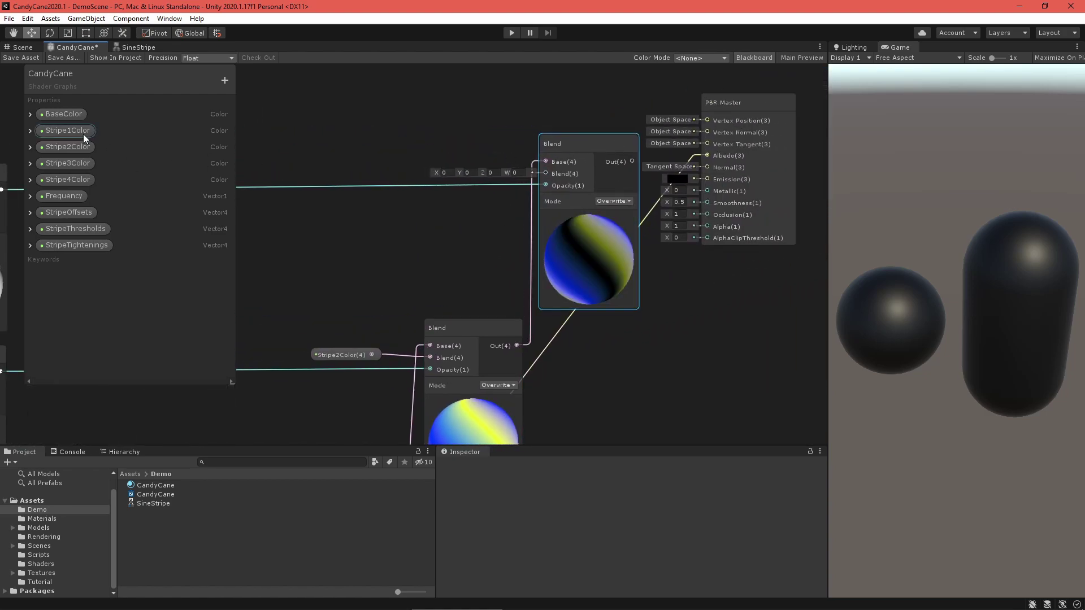
pyautogui.moveTo(446, 163); pyautogui.dragTo(546, 173)
pyautogui.moveTo(424, 165); pyautogui.dragTo(468, 173)
# Connect the Stripe1Color Blend's output to the PBR Master's Albedo input and save the CandyCane shader asset
pyautogui.moveTo(691, 179); pyautogui.dragTo(555, 206, button='middle')
pyautogui.moveTo(593, 131); pyautogui.dragTo(624, 142)
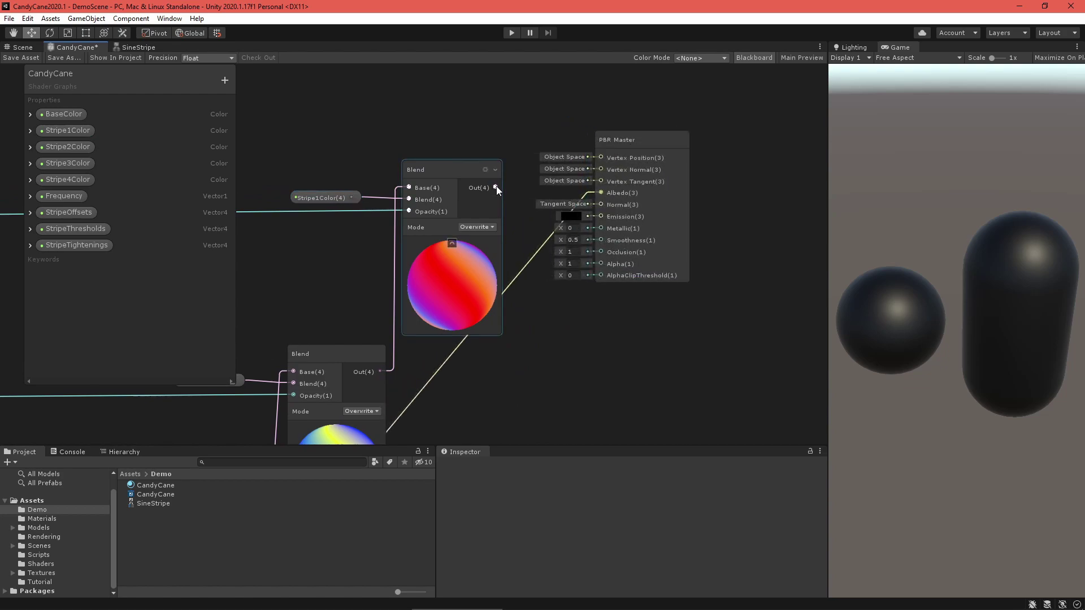
pyautogui.moveTo(592, 193); pyautogui.dragTo(600, 192)
pyautogui.moveTo(610, 142); pyautogui.dragTo(603, 142)
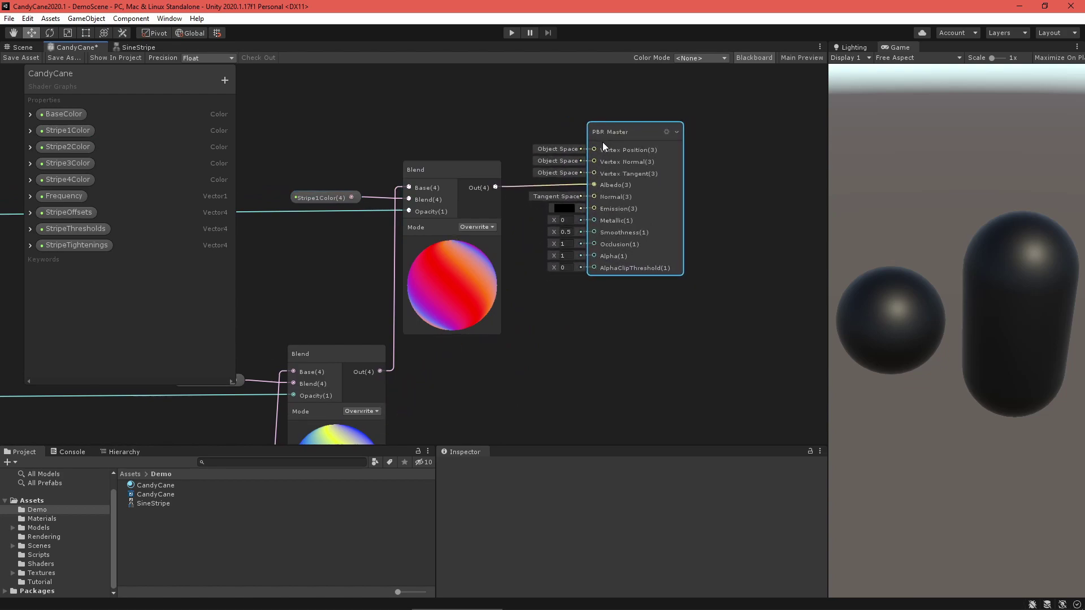
pyautogui.click(21, 56)
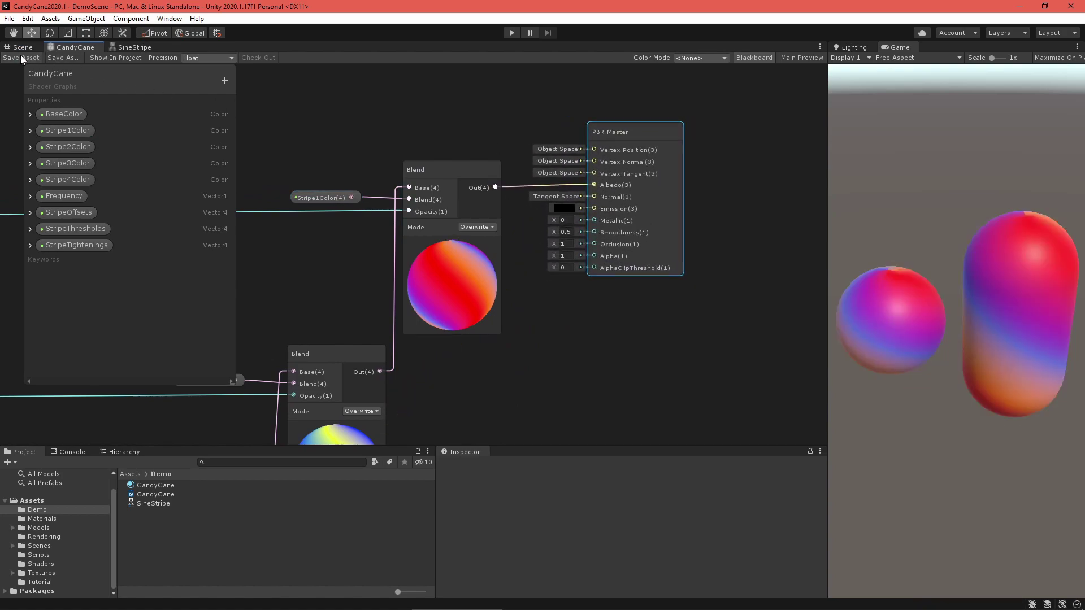
pyautogui.scroll(-5, 521, 300)
pyautogui.moveTo(497, 388); pyautogui.dragTo(684, 153, button='middle')
pyautogui.moveTo(374, 393); pyautogui.dragTo(664, 444, button='middle')
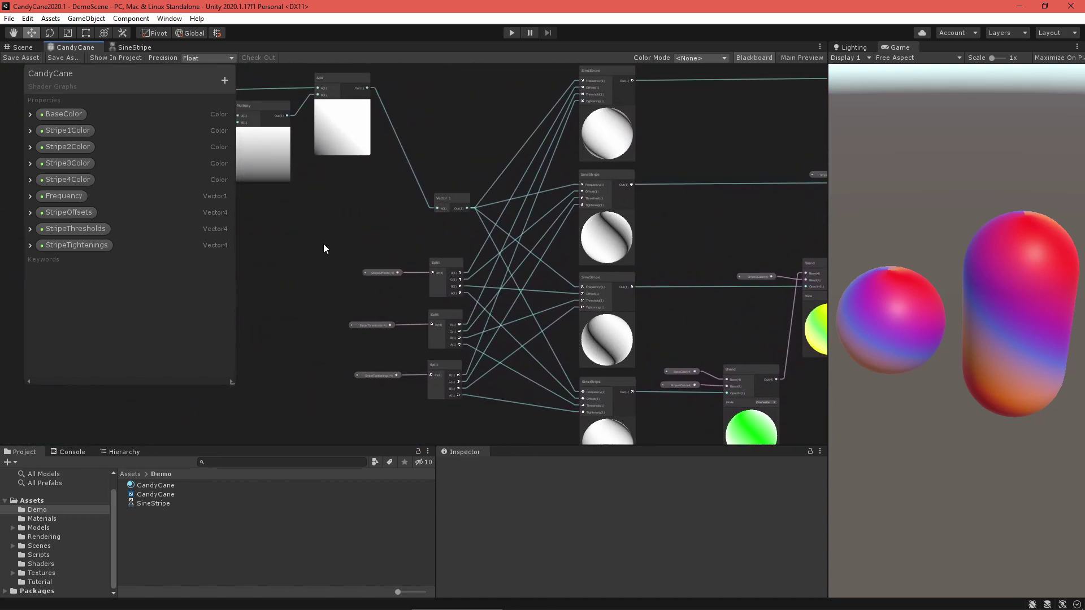
pyautogui.moveTo(323, 243); pyautogui.dragTo(245, 213, button='middle')
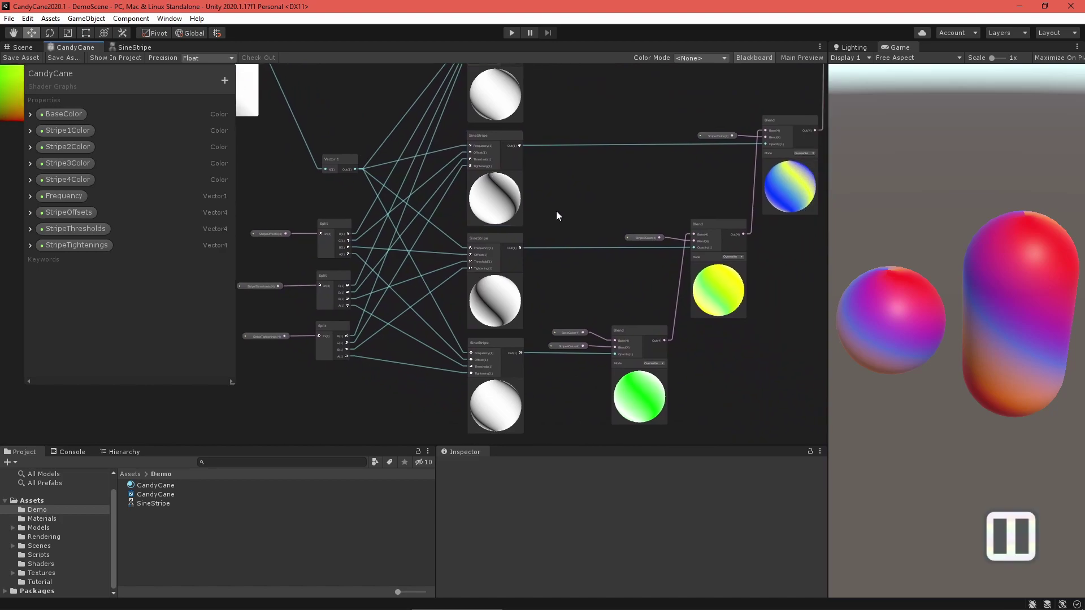
pyautogui.moveTo(557, 215); pyautogui.dragTo(329, 298, button='middle')
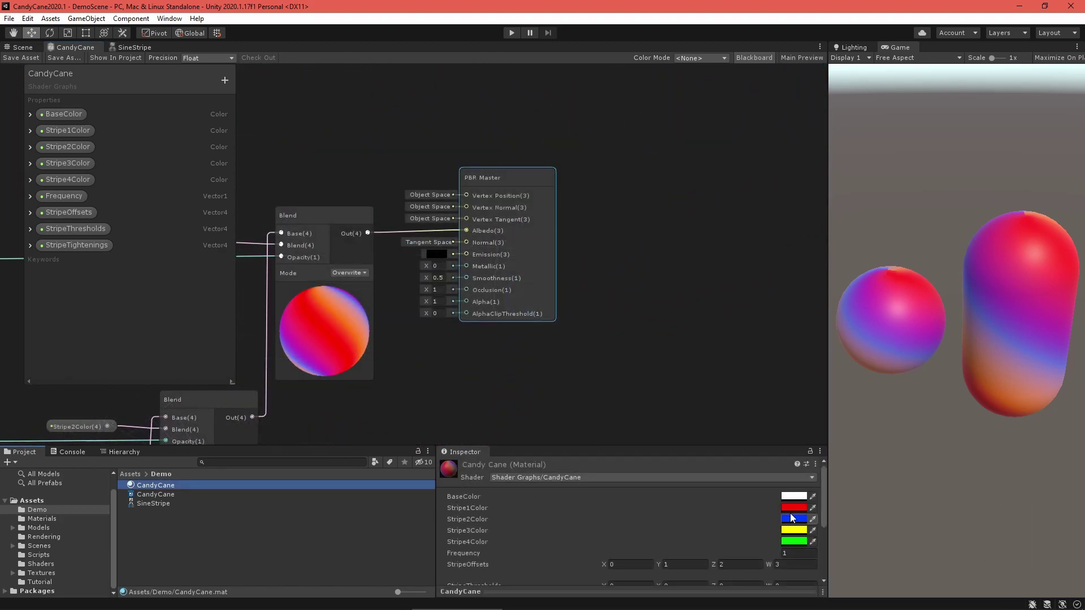
# Change the CandyCane material's Stripe1Color to a slightly crimson red
pyautogui.click(786, 508)
pyautogui.moveTo(906, 452)
pyautogui.mouseDown()
pyautogui.moveTo(848, 480)
pyautogui.moveTo(904, 434)
pyautogui.mouseUp()
pyautogui.click(659, 571)
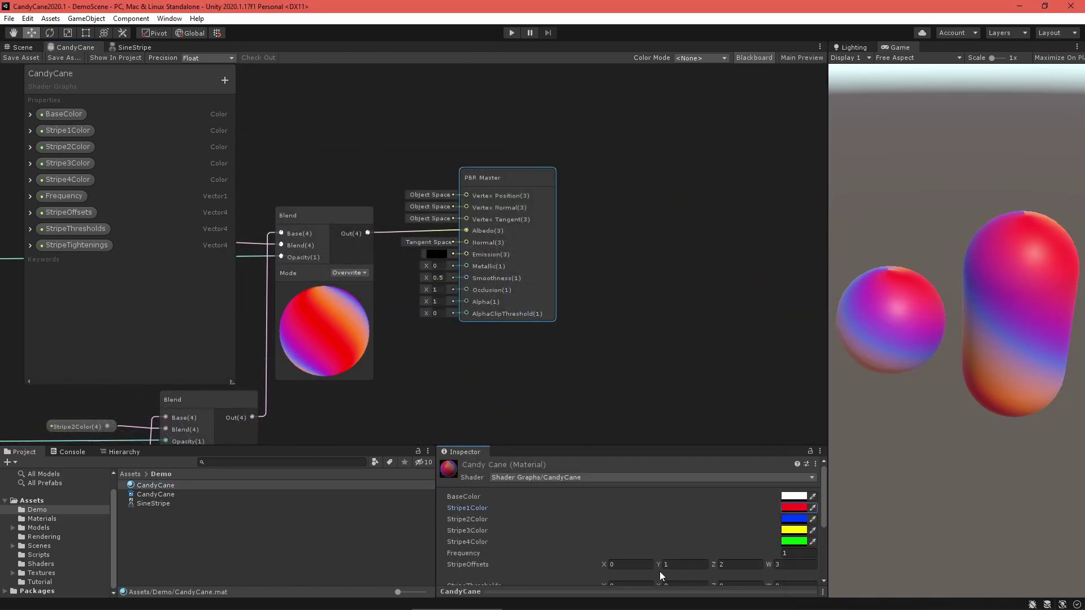
# Set the material's StripeThresholds X to 0.33 and StripeTightenings X to 5.42
pyautogui.scroll(-3, 660, 572)
pyautogui.click(612, 539)
pyautogui.write('0.33')
pyautogui.moveTo(612, 539); pyautogui.dragTo(686, 560)
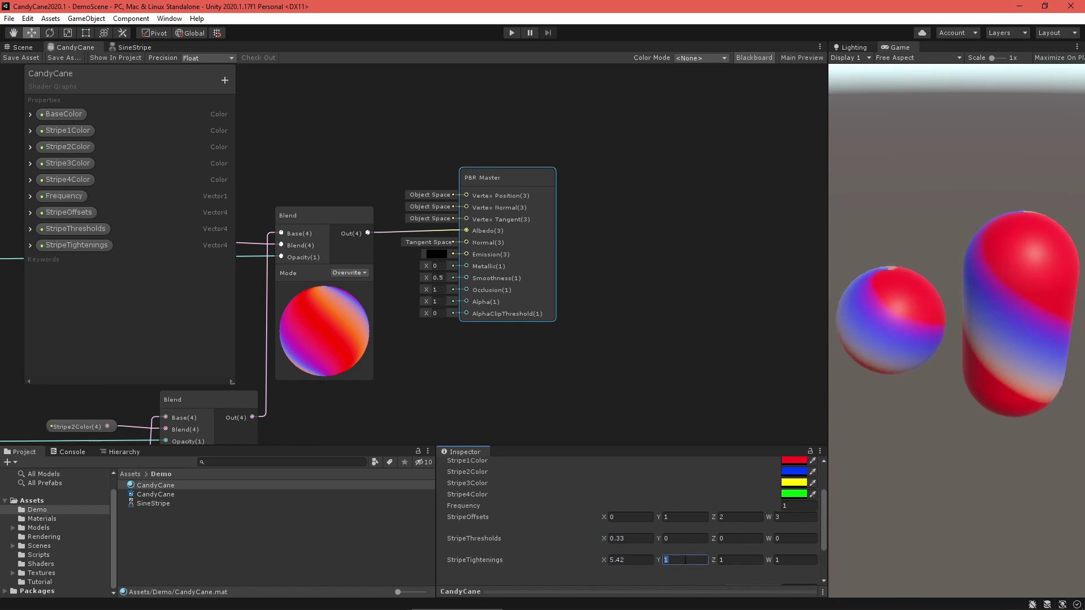
# Set the material's StripeTightenings Y, Z and W to 1000 each
pyautogui.write('1000')
pyautogui.click(735, 560)
pyautogui.write('1000')
pyautogui.click(781, 560)
pyautogui.write('1000')
# Set StripeOffsets to Y 1.33, Z 1.57 and W 4.96 and Frequency to 4.15 on the material
pyautogui.moveTo(658, 520); pyautogui.dragTo(720, 517)
pyautogui.moveTo(798, 517); pyautogui.dragTo(728, 506)
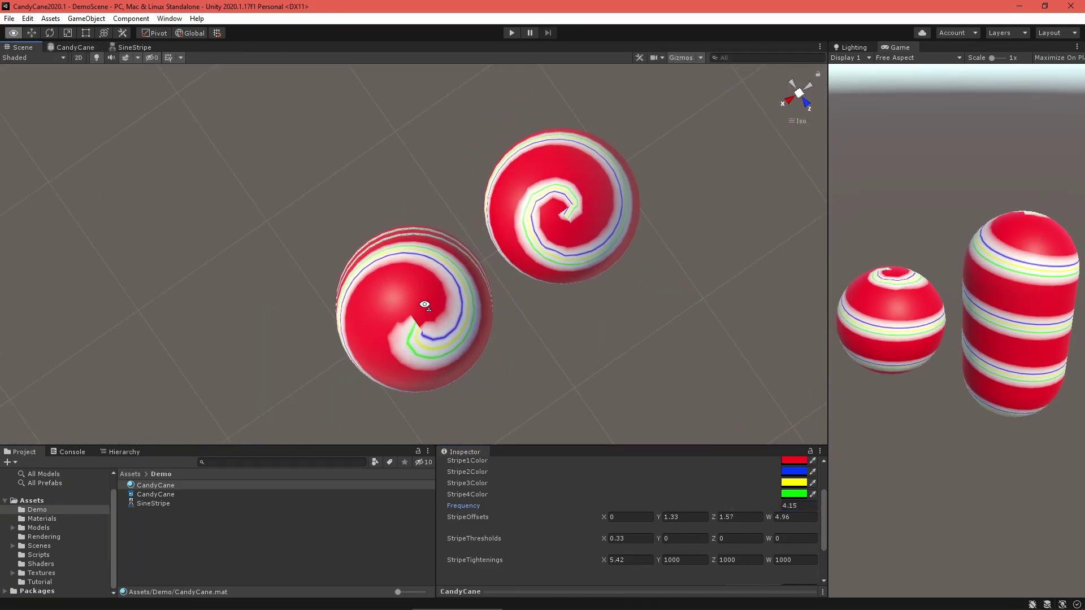
pyautogui.keyDown('alt'); pyautogui.moveTo(424, 305); pyautogui.dragTo(402, 88); pyautogui.keyUp('alt')
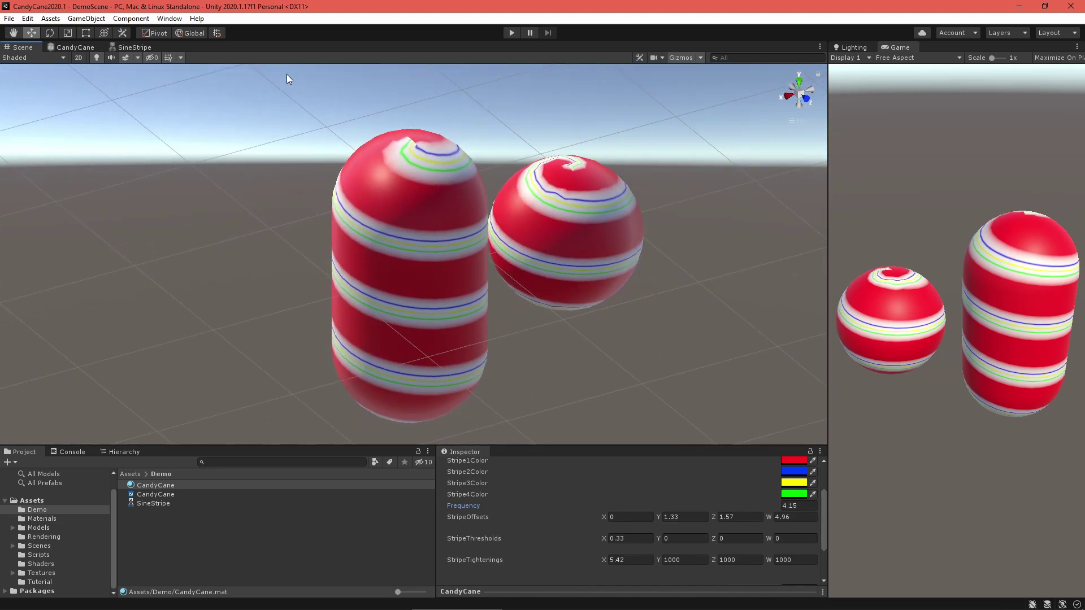
# Add a Vector1 property named CapGradientStart with a default of 0.8 to the CandyCane graph
pyautogui.click(75, 47)
pyautogui.click(224, 80)
pyautogui.click(232, 91)
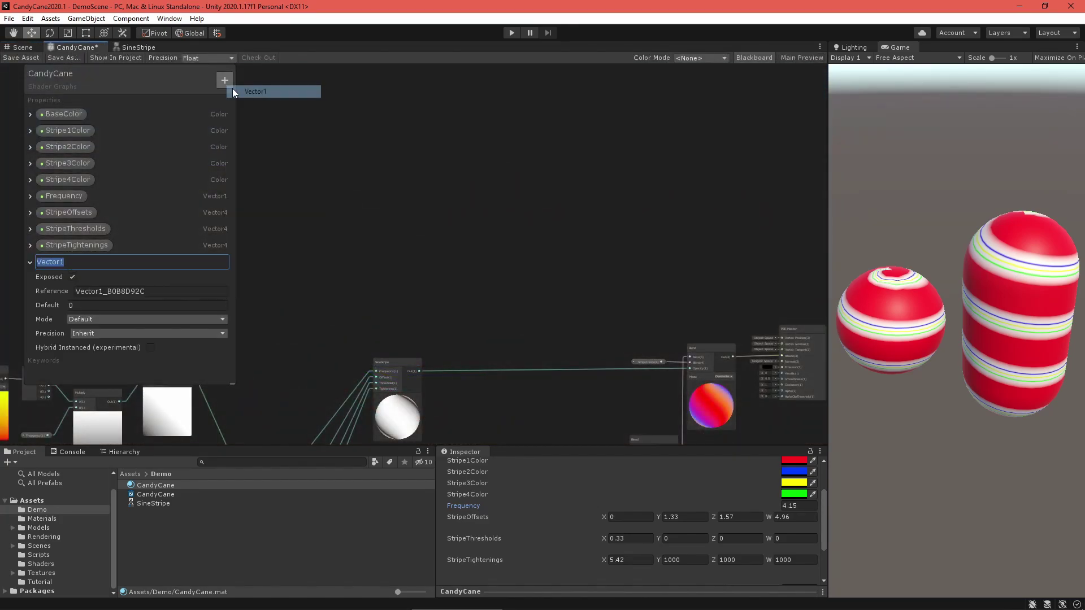
pyautogui.write('CapGradientStart')
pyautogui.press('Return')
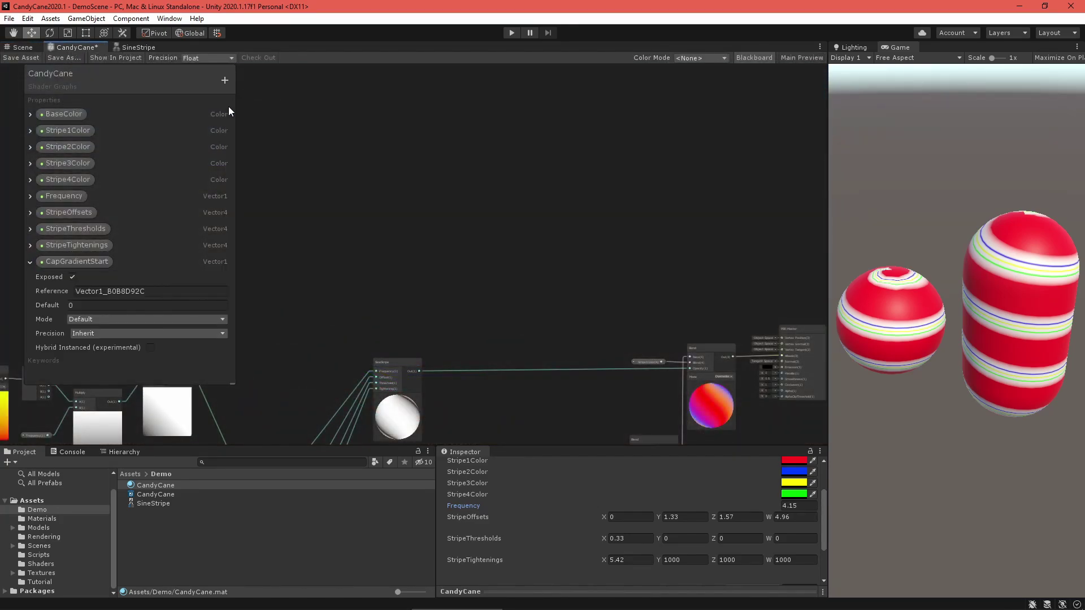
# Add a Vector1 property named CapTotalStart with a default of 0.9 and Slider mode
pyautogui.click(225, 80)
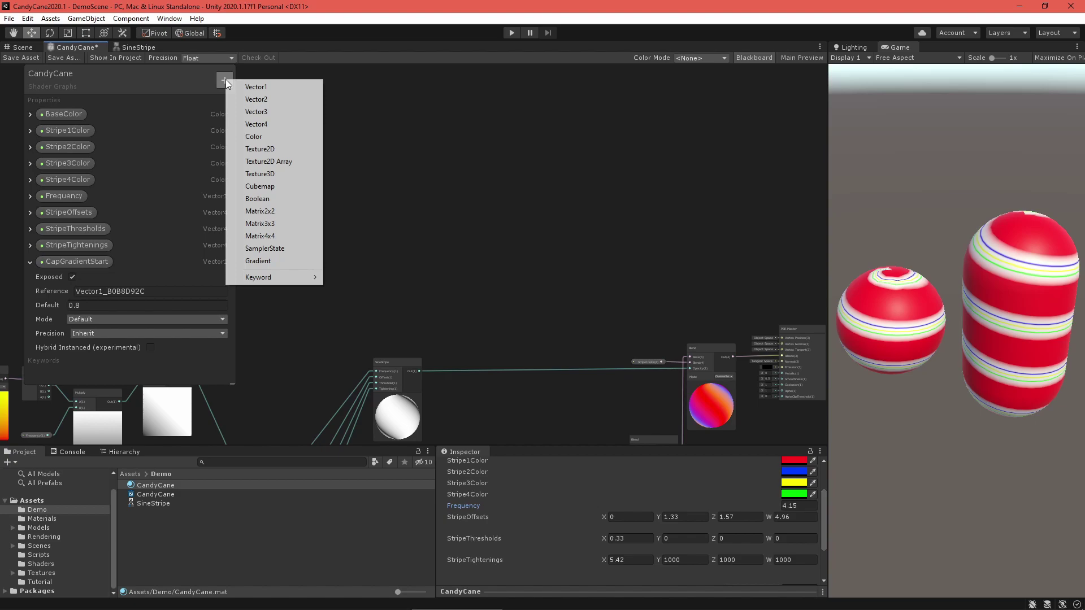
pyautogui.click(238, 86)
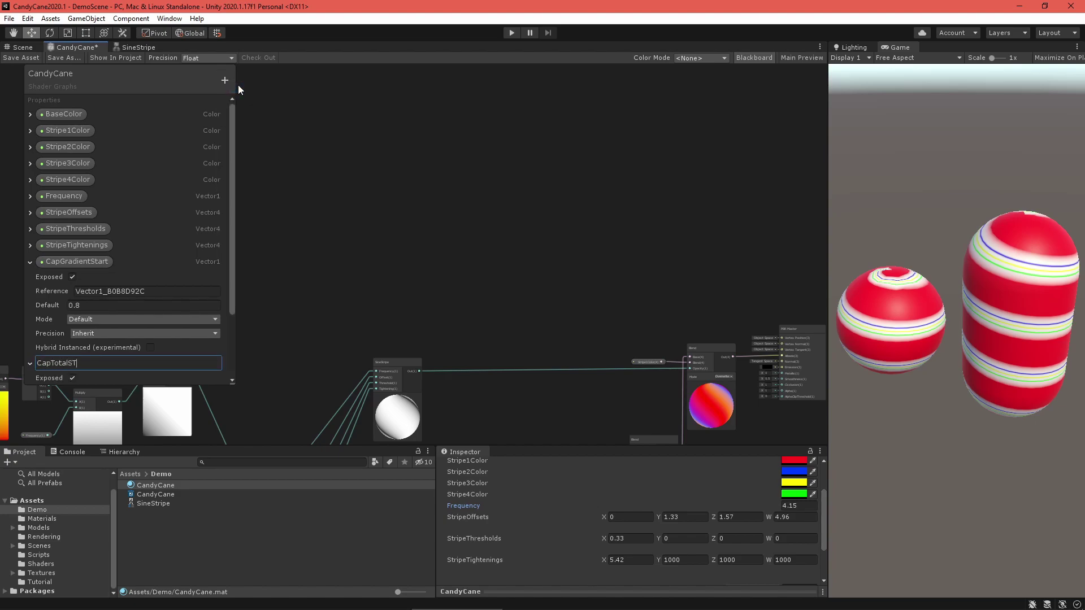
pyautogui.write('CapTotalStart')
pyautogui.press('Return')
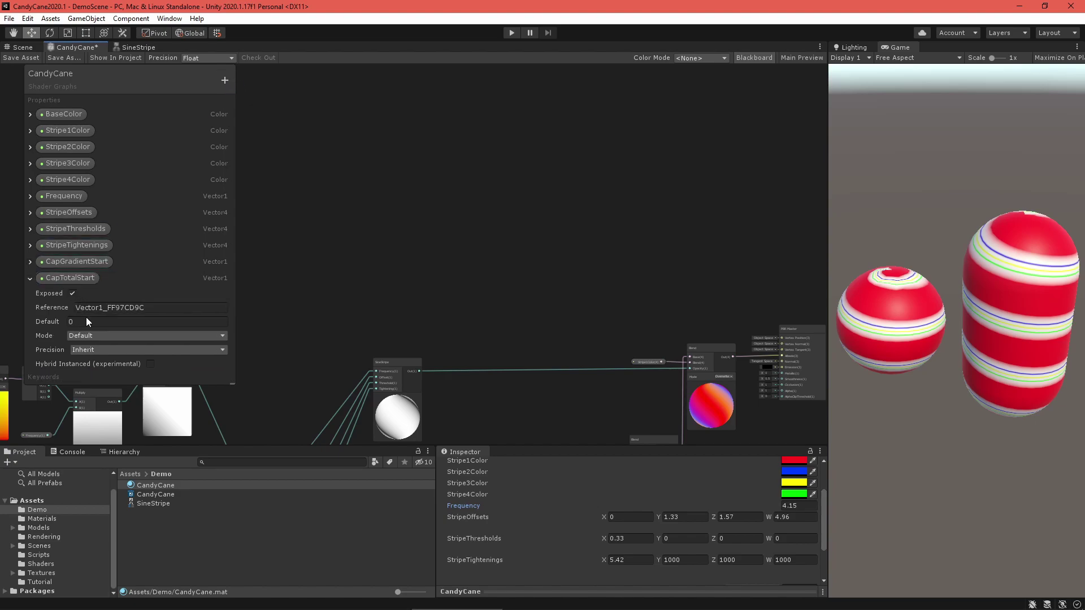
pyautogui.write('0.9')
pyautogui.click(77, 335)
pyautogui.click(91, 360)
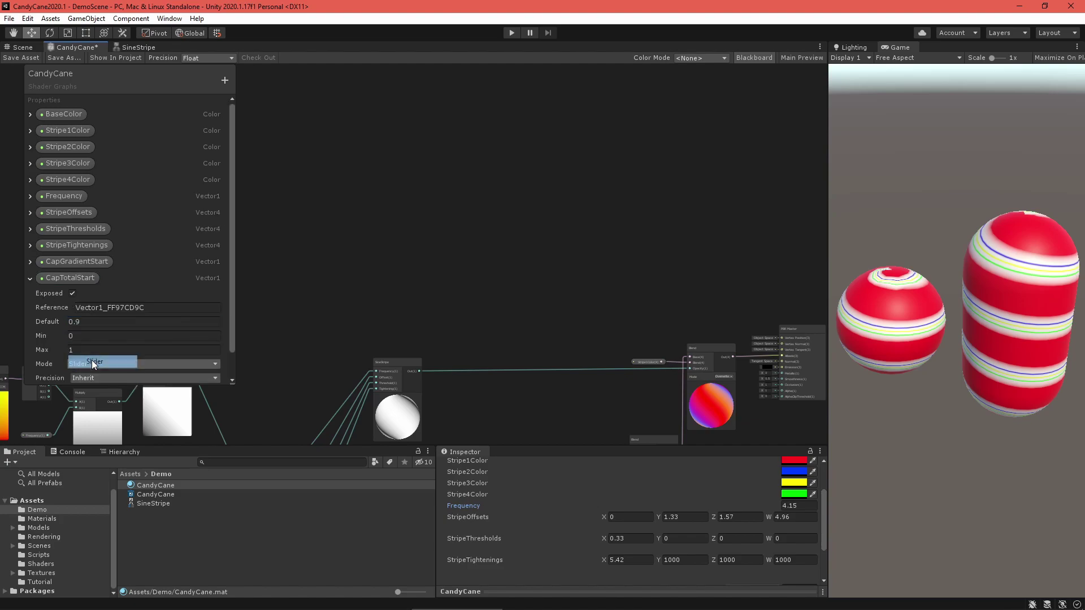
pyautogui.click(30, 277)
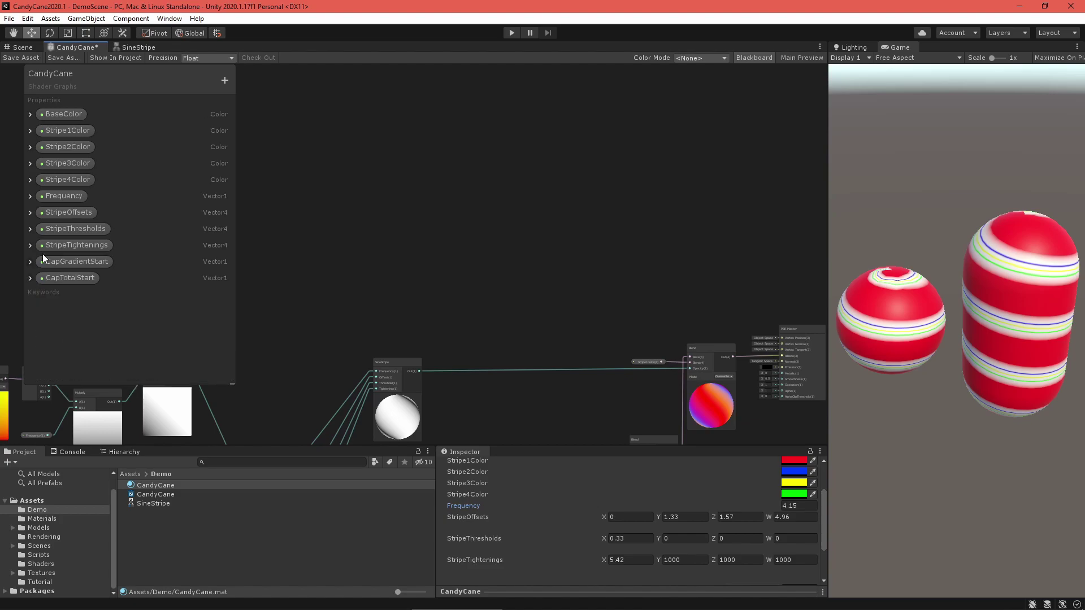
# Add a Color property named CapColor with a white default and move it above CapGradientStart in the property list
pyautogui.click(224, 80)
pyautogui.click(247, 140)
pyautogui.write('CapColor')
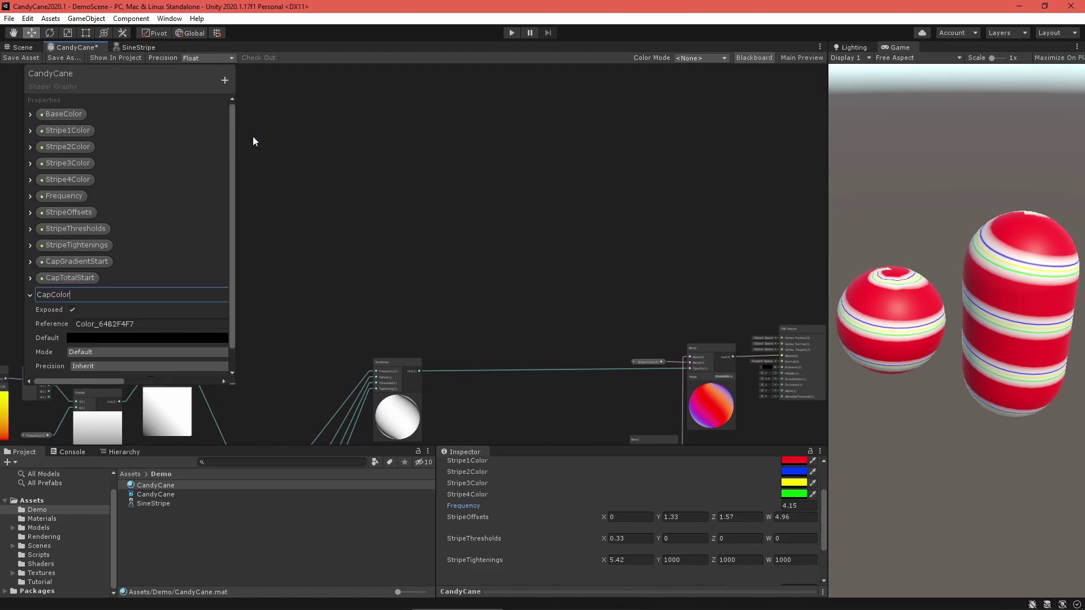
pyautogui.press('Return')
pyautogui.click(82, 339)
pyautogui.moveTo(135, 398); pyautogui.dragTo(90, 379)
pyautogui.click(52, 293)
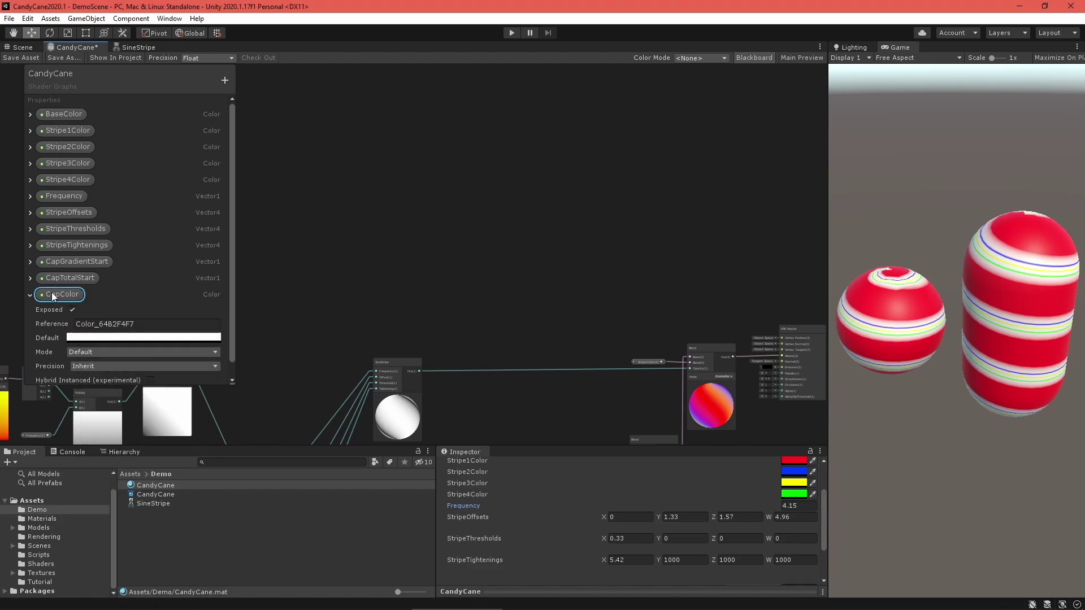
pyautogui.click(30, 295)
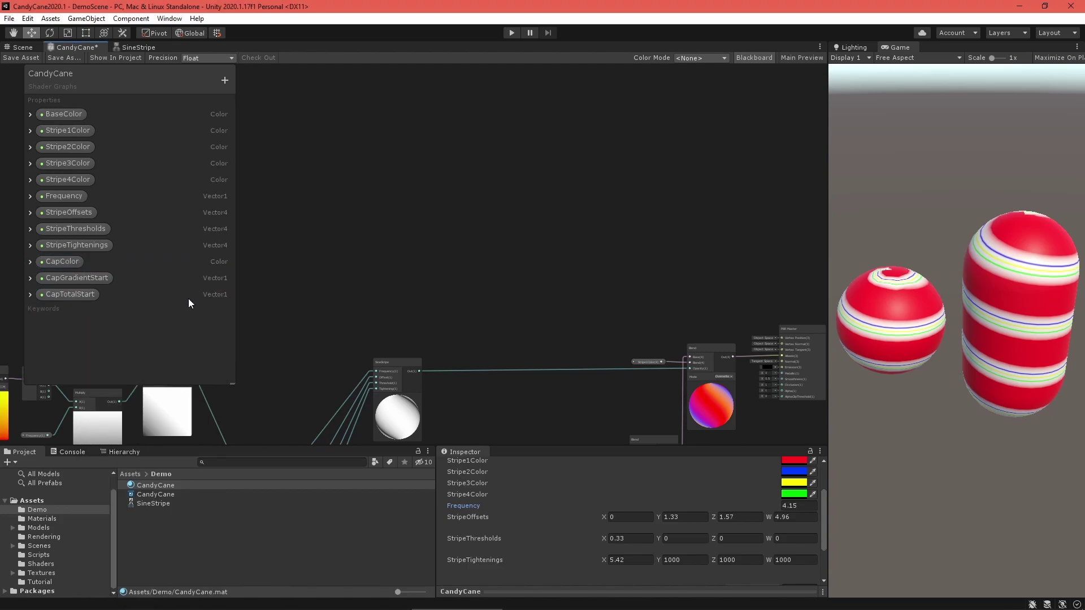
# Add a UV node in the empty graph area above the stripe nodes
pyautogui.scroll(2, 481, 254)
pyautogui.moveTo(481, 254); pyautogui.dragTo(437, 248, button='middle')
pyautogui.rightClick(362, 213)
pyautogui.click(371, 216)
pyautogui.write('uv')
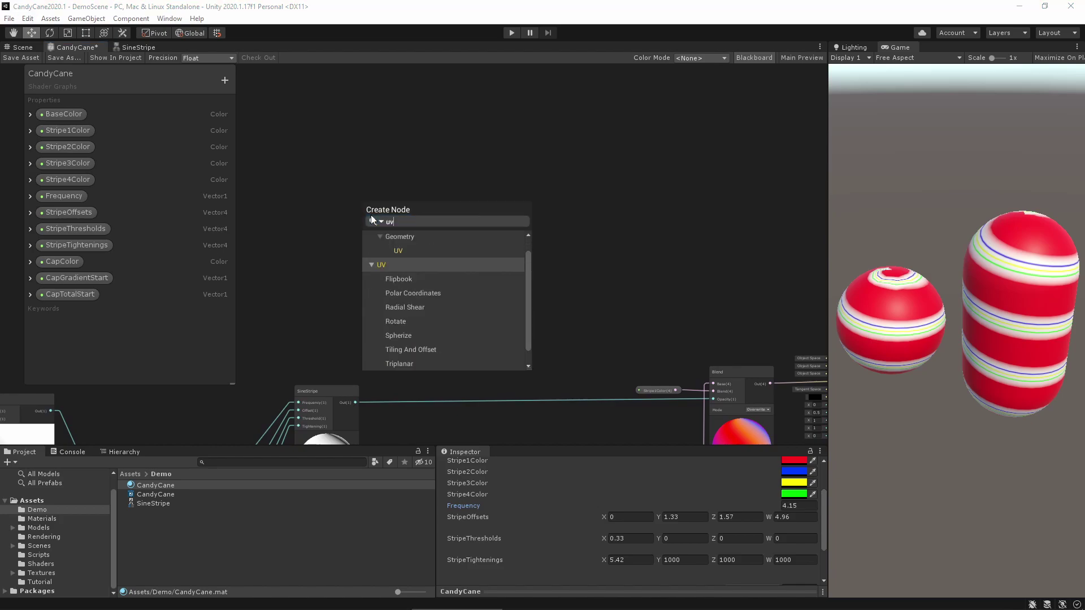
pyautogui.press('Up')
pyautogui.press('Return')
pyautogui.scroll(3, 399, 217)
pyautogui.moveTo(376, 235); pyautogui.dragTo(315, 201)
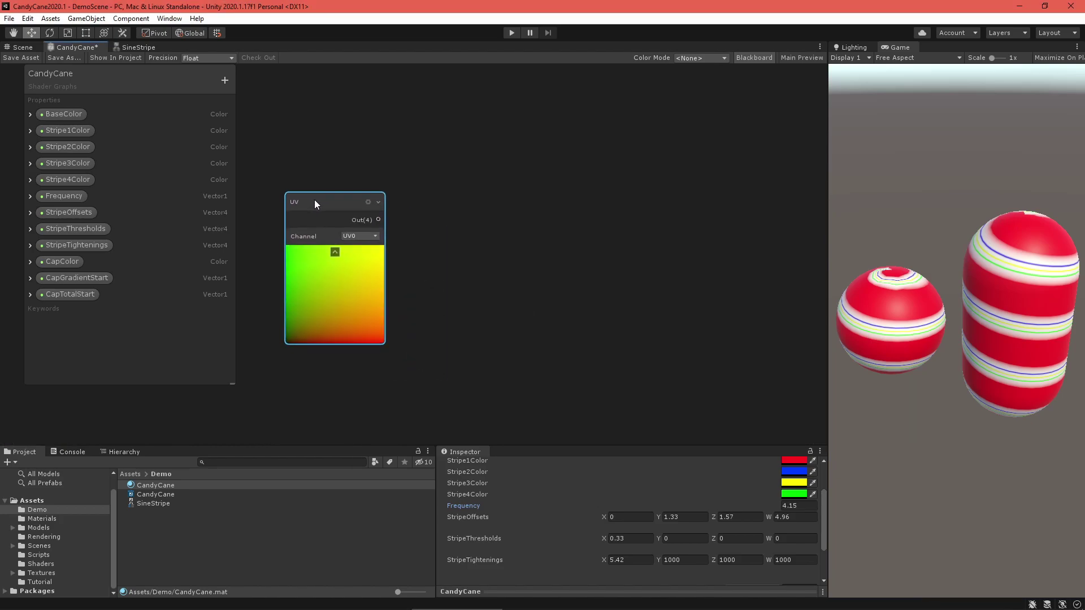
# Add a Split node beside the UV node and connect the UV output to its input
pyautogui.click(497, 211)
pyautogui.write('split')
pyautogui.press('Return')
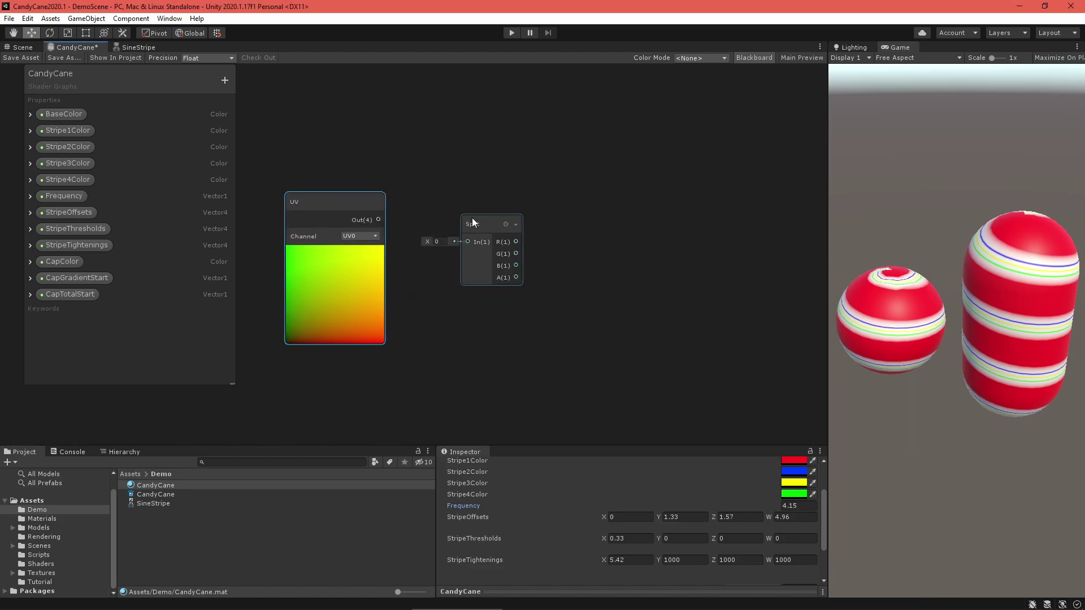
pyautogui.moveTo(378, 220); pyautogui.dragTo(438, 202)
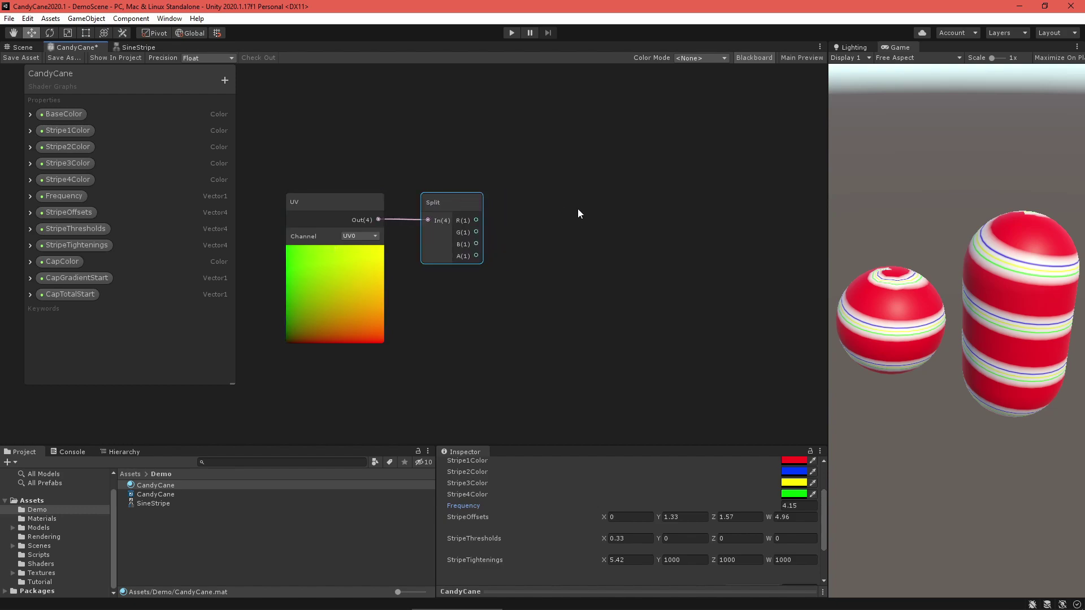
# Add a Smoothstep node beyond the new Split node
pyautogui.moveTo(578, 214); pyautogui.dragTo(515, 213, button='middle')
pyautogui.rightClick(508, 230)
pyautogui.click(520, 236)
pyautogui.write('smoo')
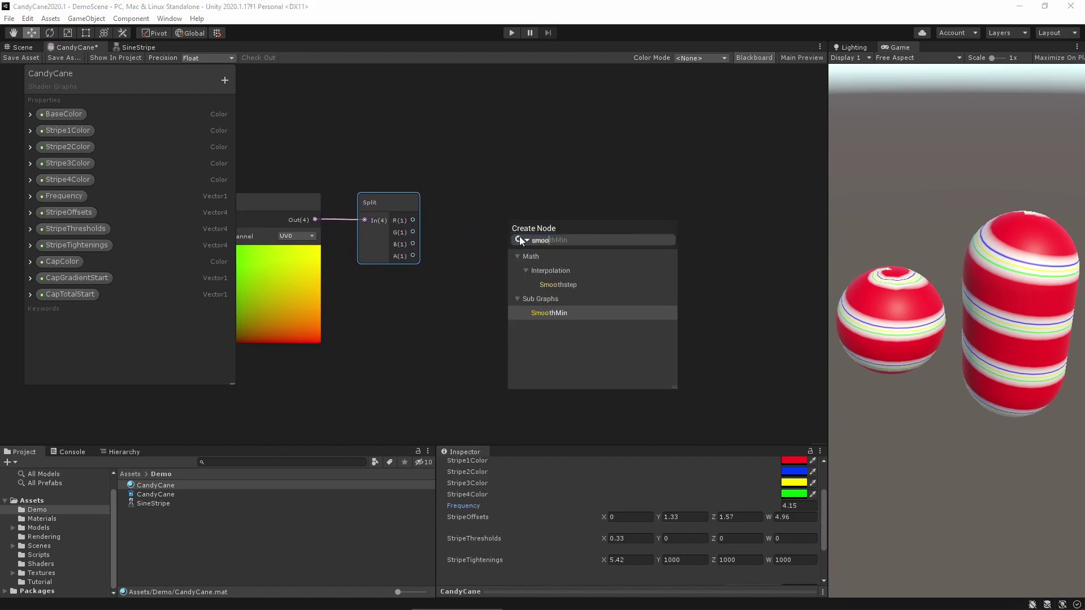
pyautogui.press('Up')
pyautogui.press('Up')
pyautogui.press('Return')
pyautogui.click(524, 240)
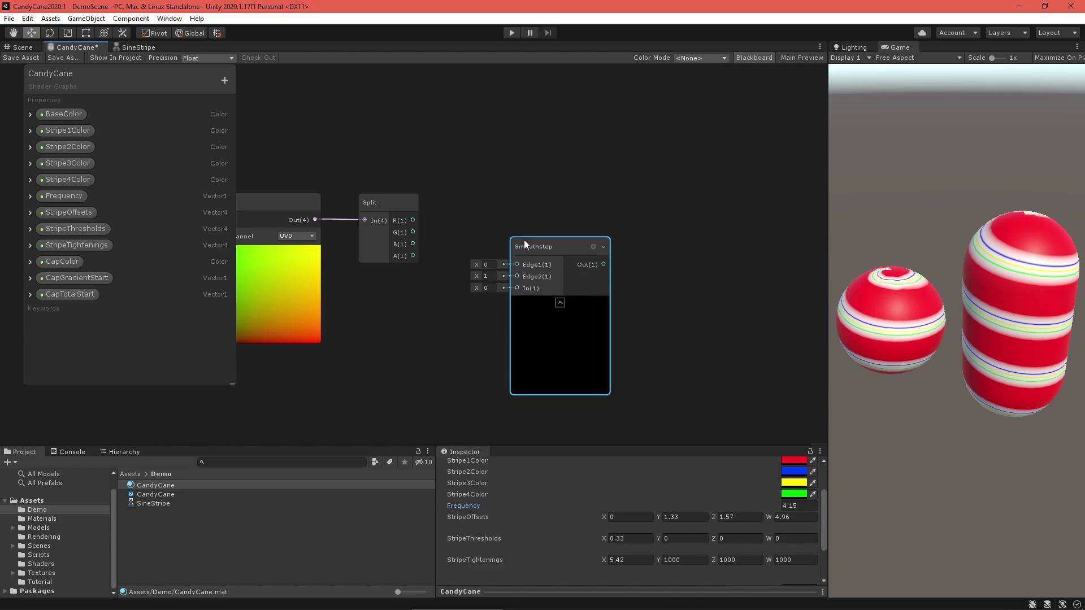
# Connect the Split's G output to the Smoothstep's In and a CapGradientStart node to its Edge1 input
pyautogui.moveTo(413, 232); pyautogui.dragTo(516, 288)
pyautogui.moveTo(546, 249); pyautogui.dragTo(554, 281)
pyautogui.moveTo(72, 277); pyautogui.dragTo(456, 301)
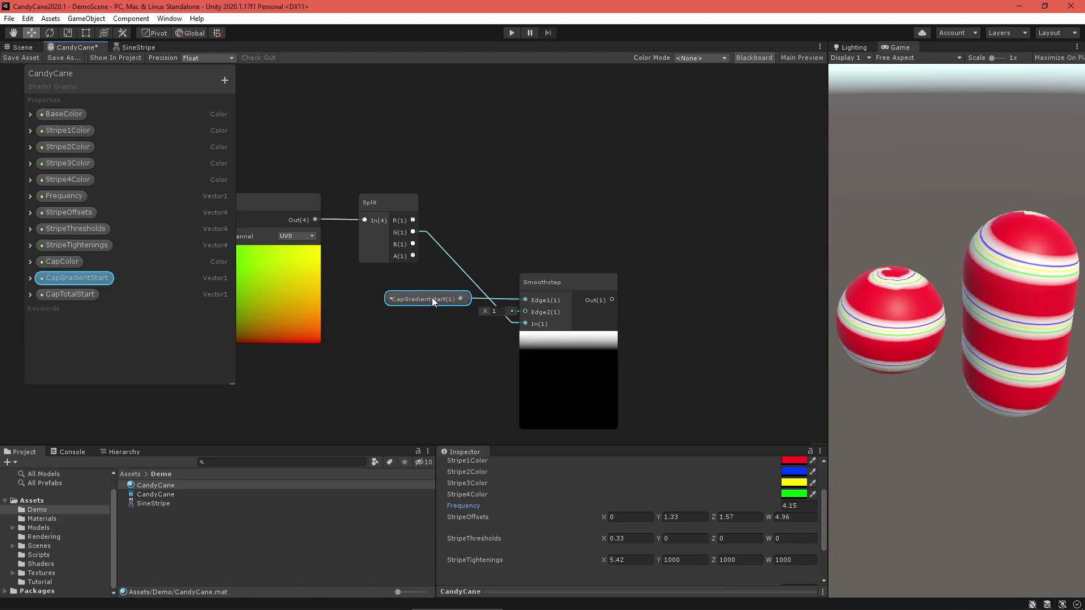
# Add a CapTotalStart node feeding the Smoothstep's Edge2 input and line it up with the CapGradientStart node
pyautogui.moveTo(67, 294); pyautogui.dragTo(517, 313)
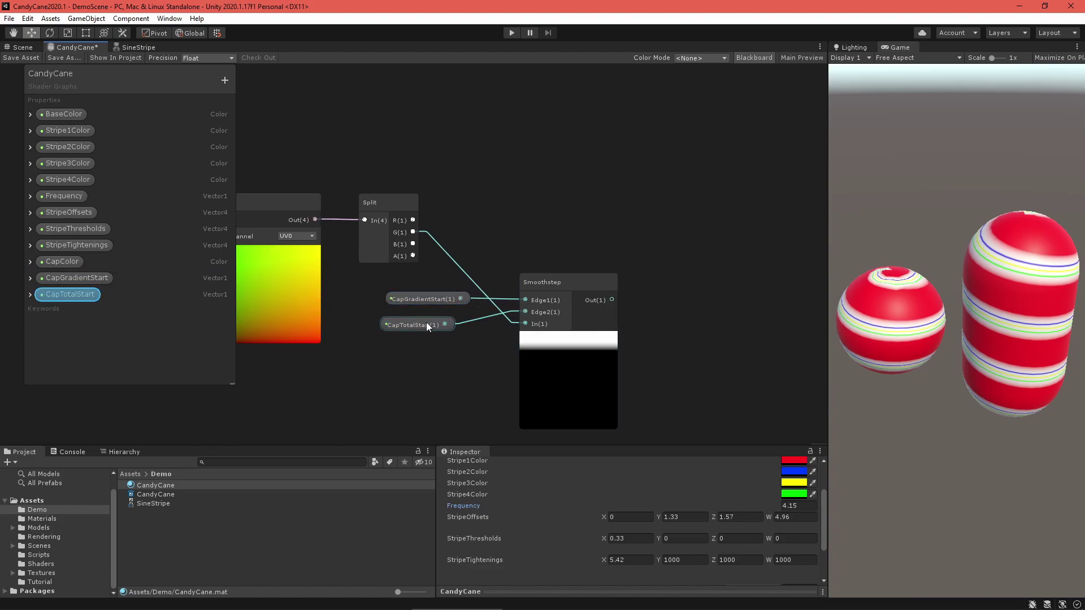
pyautogui.moveTo(426, 323); pyautogui.dragTo(433, 323)
pyautogui.click(425, 298)
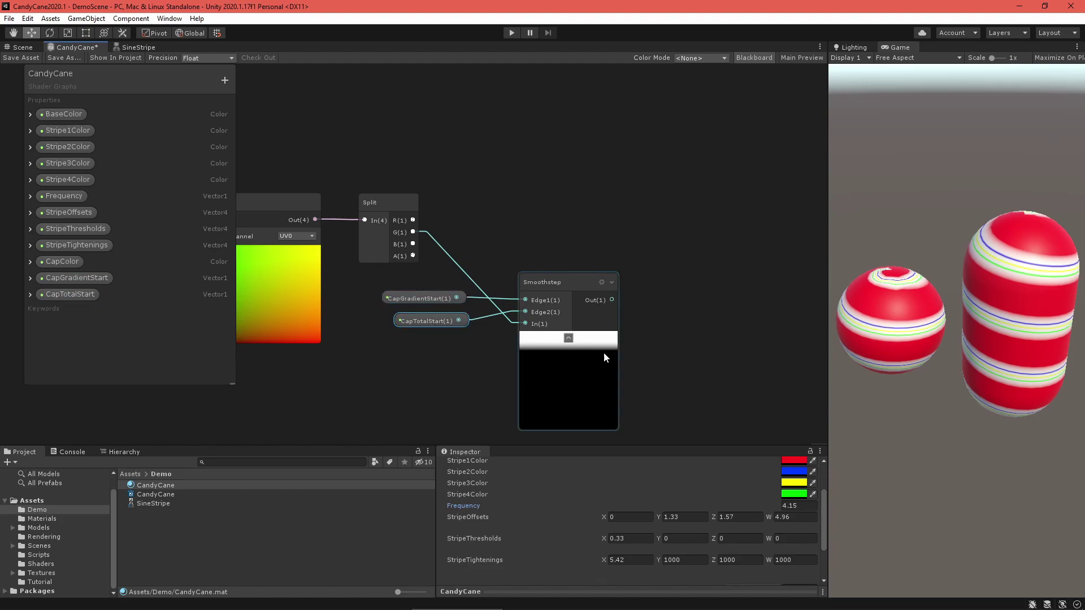
# Add a One Minus node beyond the Smoothstep and connect the Smoothstep output to its input
pyautogui.moveTo(655, 336); pyautogui.dragTo(534, 327, button='middle')
pyautogui.rightClick(545, 271)
pyautogui.click(552, 275)
pyautogui.write('one minus')
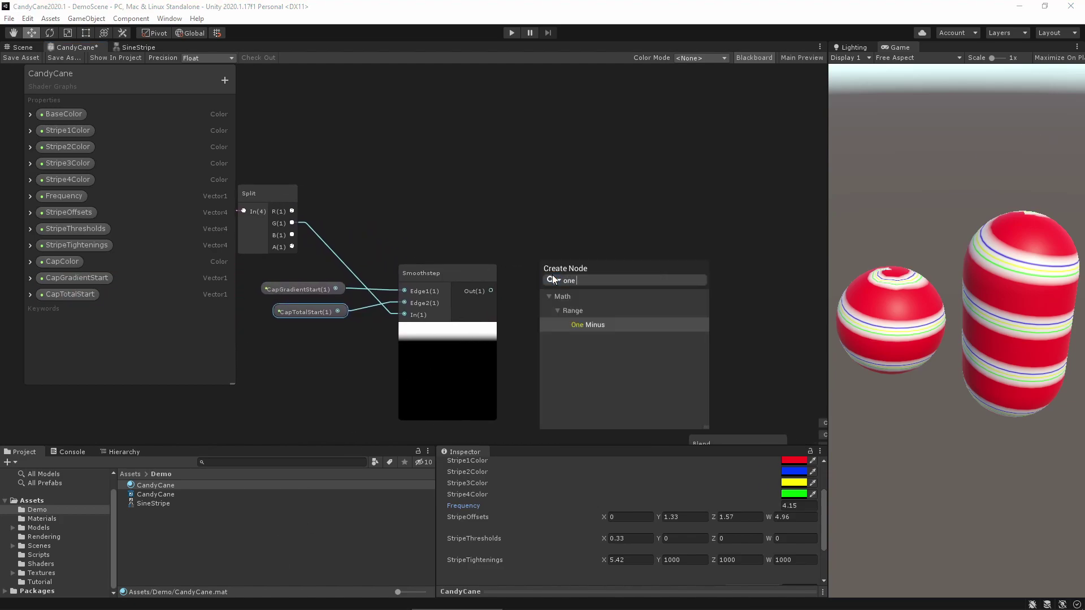
pyautogui.press('Return')
pyautogui.moveTo(491, 291); pyautogui.dragTo(568, 277)
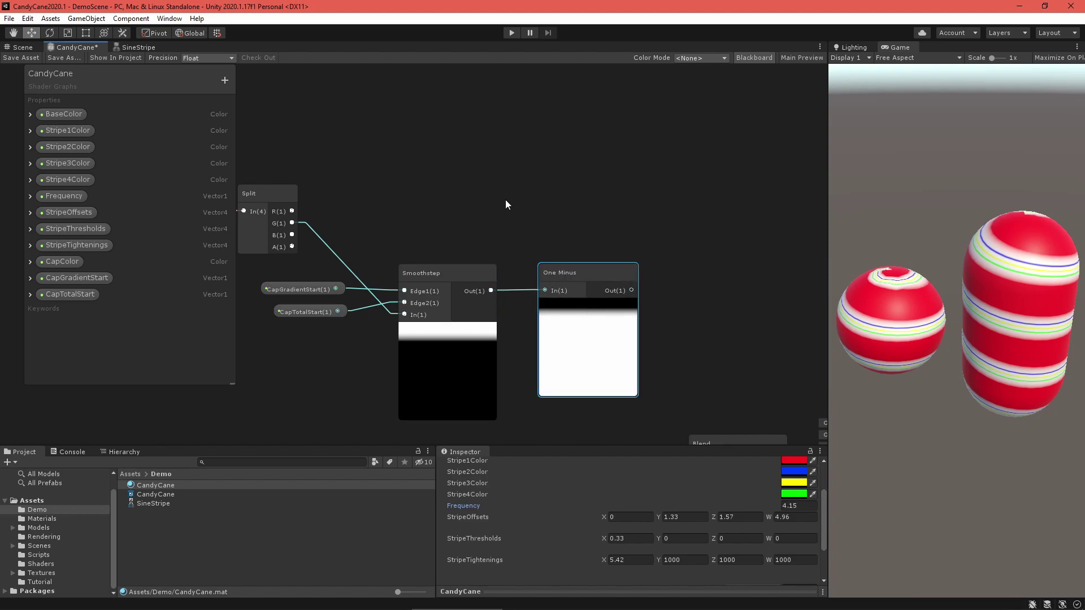
# Add two One Minus nodes above the Split, one fed by CapTotalStart and the other by CapGradientStart
pyautogui.moveTo(406, 190); pyautogui.dragTo(533, 277, button='middle')
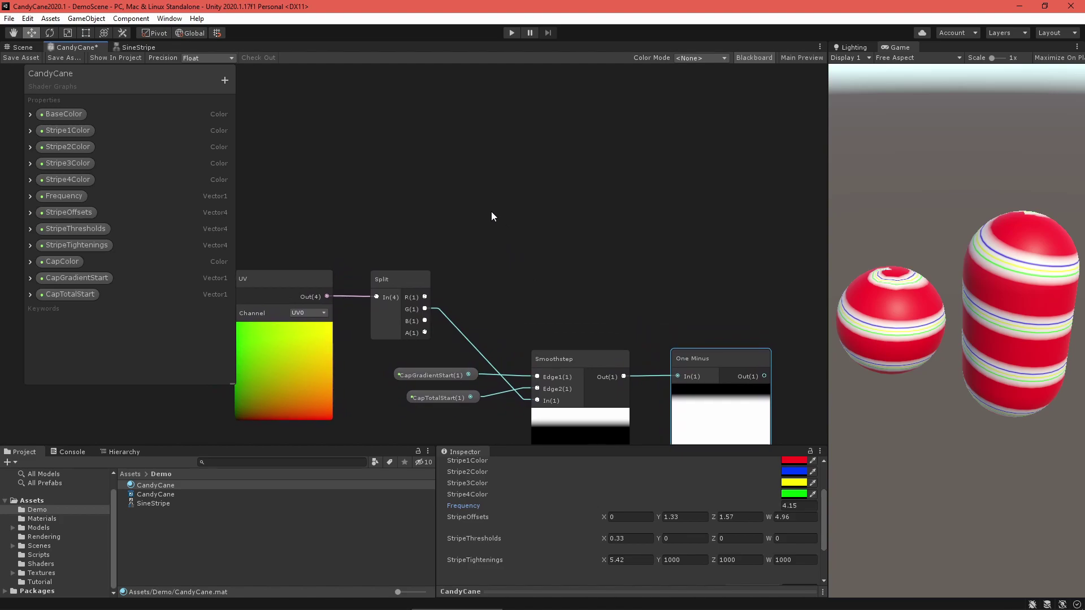
pyautogui.press('space')
pyautogui.write('one minus')
pyautogui.press('Return')
pyautogui.moveTo(518, 226); pyautogui.dragTo(499, 195)
pyautogui.click(518, 165)
pyautogui.hotkey('ctrl', 'd')
pyautogui.moveTo(91, 295); pyautogui.dragTo(412, 150)
pyautogui.moveTo(77, 277); pyautogui.dragTo(430, 210)
# Add a second Smoothstep with inverted CapTotalStart as Edge1, inverted CapGradientStart as Edge2 and the Split's G output as In
pyautogui.rightClick(600, 244)
pyautogui.click(610, 253)
pyautogui.write('smoo')
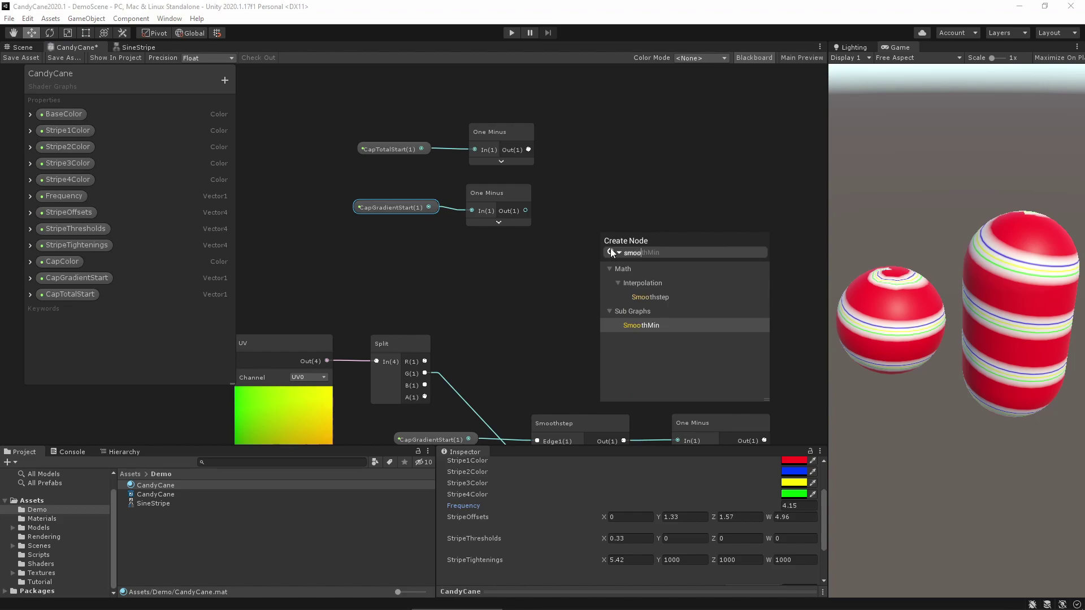
pyautogui.press('Up')
pyautogui.press('Up')
pyautogui.press('Return')
pyautogui.moveTo(611, 255); pyautogui.dragTo(526, 210)
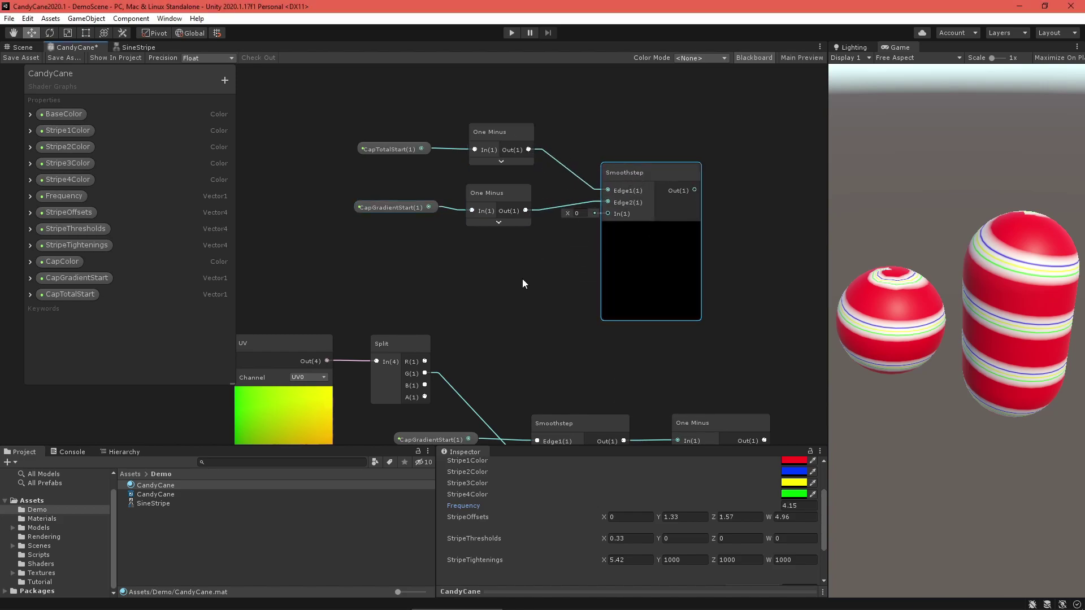
pyautogui.moveTo(424, 373); pyautogui.dragTo(608, 214)
pyautogui.scroll(-2, 733, 274)
pyautogui.moveTo(672, 255); pyautogui.dragTo(160, 79)
pyautogui.moveTo(594, 229); pyautogui.dragTo(598, 273)
# Add a Multiply node combining the second Smoothstep's output with the output of the first Smoothstep's One Minus
pyautogui.moveTo(723, 290); pyautogui.dragTo(524, 269, button='middle')
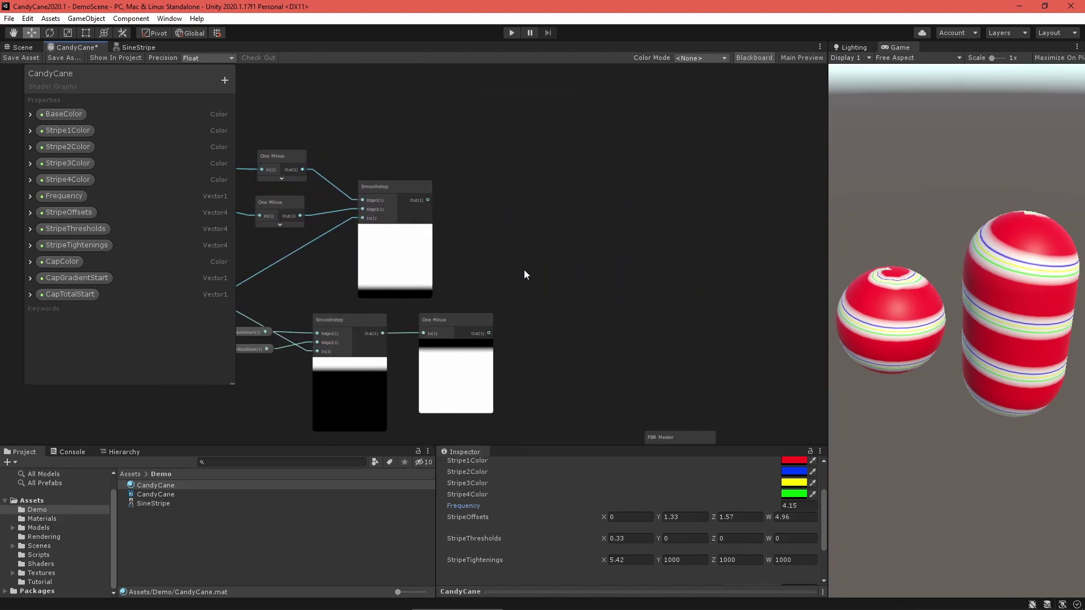
pyautogui.rightClick(524, 271)
pyautogui.click(532, 274)
pyautogui.write('mul')
pyautogui.press('Return')
pyautogui.moveTo(538, 288); pyautogui.dragTo(540, 267)
pyautogui.moveTo(489, 334); pyautogui.dragTo(532, 281)
pyautogui.scroll(2, 555, 248)
pyautogui.moveTo(552, 278); pyautogui.dragTo(542, 271)
# Make room before the PBR Master and add a Blend node there with its mode set to Overwrite
pyautogui.moveTo(746, 296); pyautogui.dragTo(528, 265, button='middle')
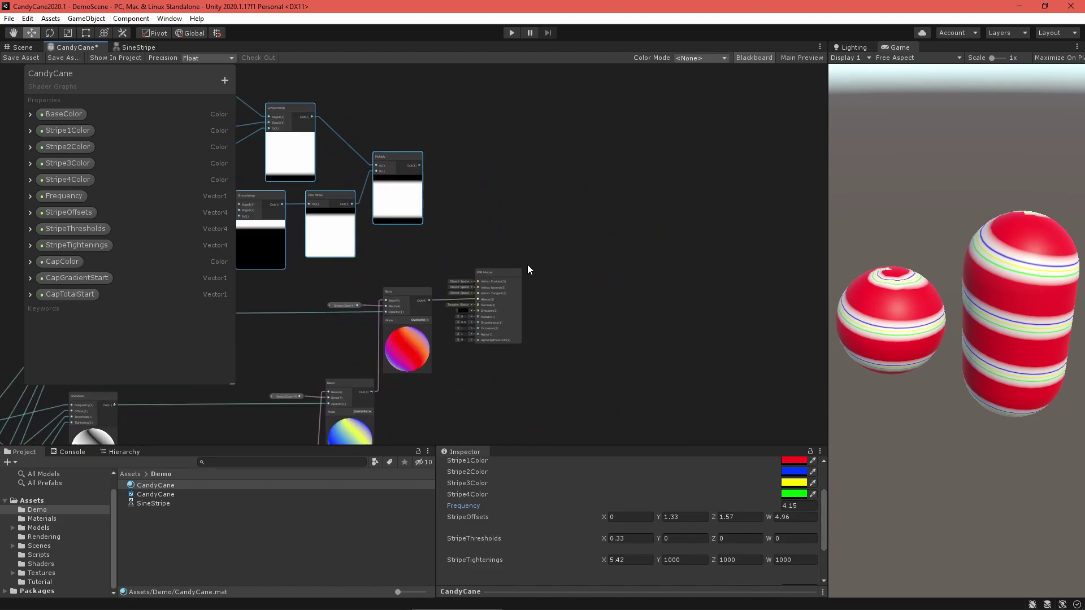
pyautogui.scroll(3, 526, 263)
pyautogui.moveTo(490, 277); pyautogui.dragTo(710, 276)
pyautogui.press('space')
pyautogui.write('blend')
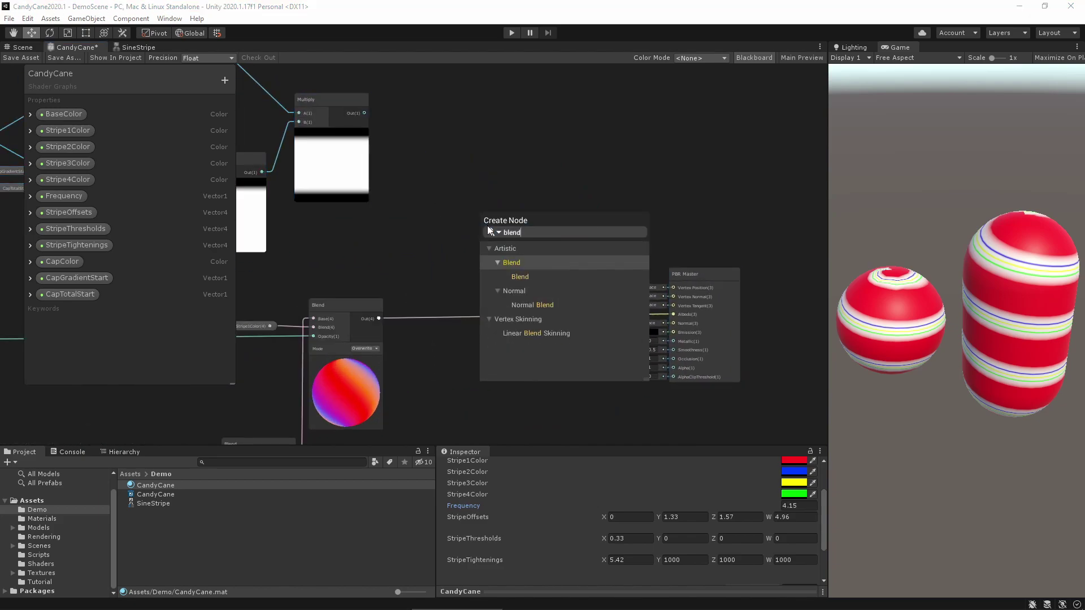
pyautogui.press('Return')
pyautogui.scroll(2, 515, 283)
pyautogui.click(532, 306)
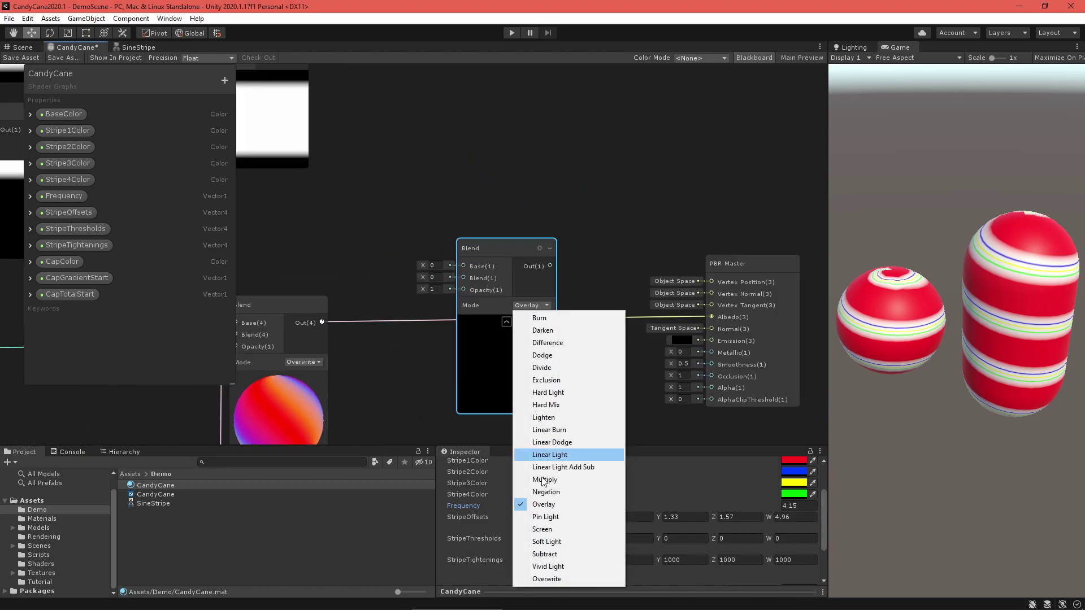
pyautogui.click(547, 579)
# Feed the new Blend node with CapColor as Base, the last stripe Blend's output as Blend and the Multiply's output as Opacity
pyautogui.moveTo(477, 249); pyautogui.dragTo(506, 243)
pyautogui.moveTo(322, 322); pyautogui.dragTo(490, 273)
pyautogui.moveTo(381, 211); pyautogui.dragTo(429, 233, button='middle')
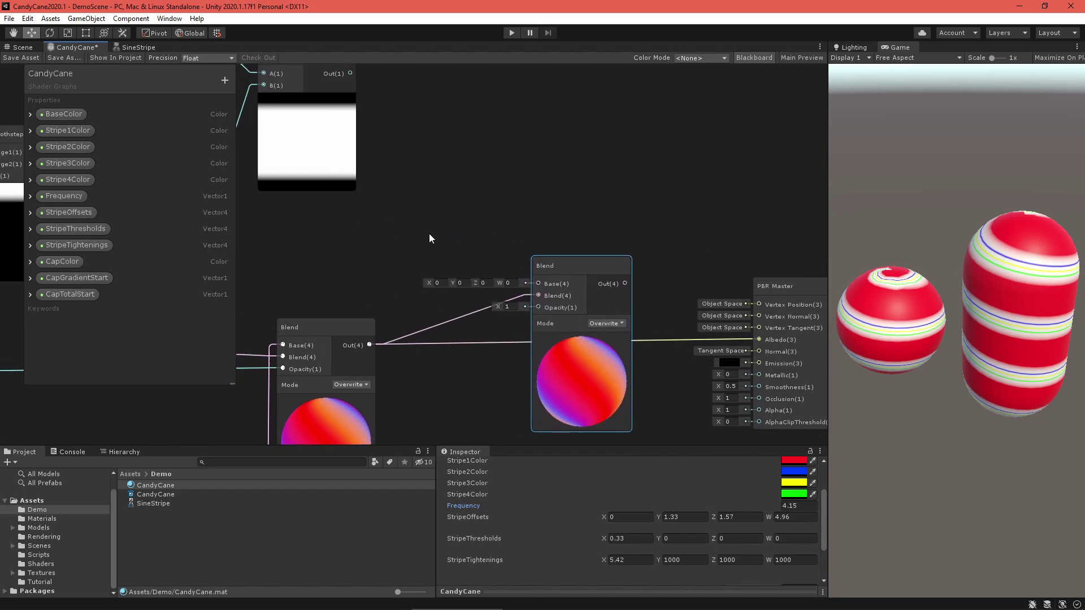
pyautogui.moveTo(351, 82); pyautogui.dragTo(535, 330)
pyautogui.moveTo(62, 261); pyautogui.dragTo(539, 308)
pyautogui.moveTo(422, 287); pyautogui.dragTo(446, 307)
# Connect the cap Blend's output to the PBR Master's Albedo and save the CandyCane graph
pyautogui.moveTo(651, 259); pyautogui.dragTo(551, 201, button='middle')
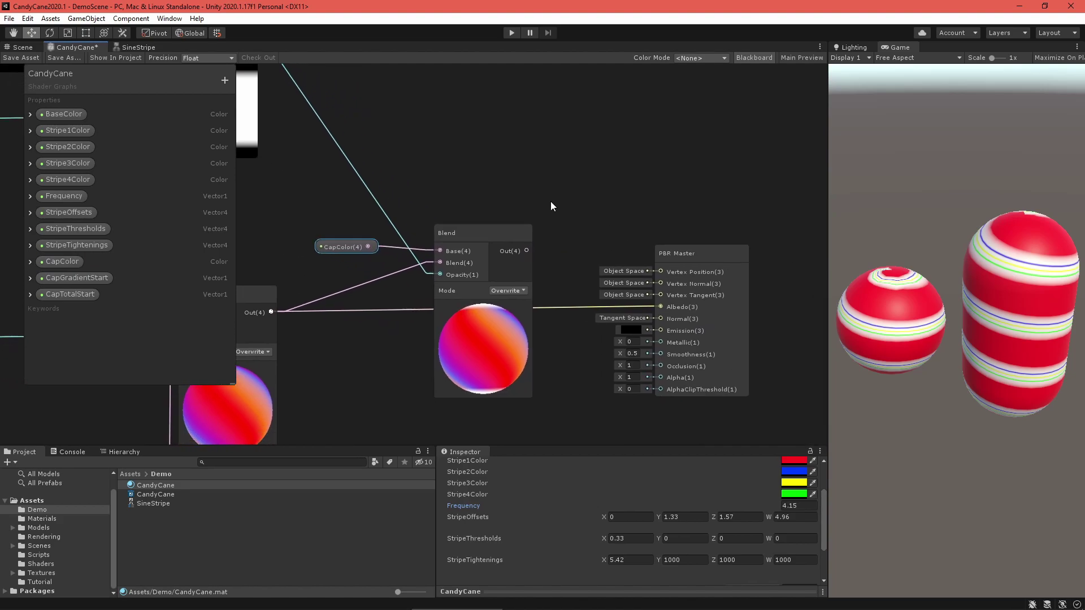
pyautogui.moveTo(526, 249); pyautogui.dragTo(665, 299)
pyautogui.moveTo(680, 249); pyautogui.dragTo(656, 194)
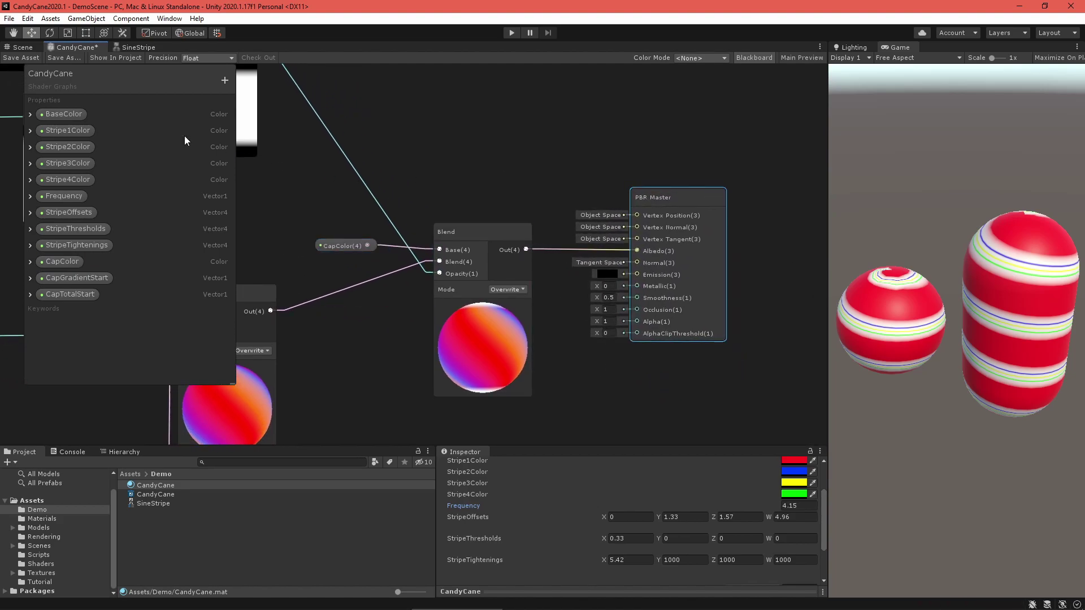
pyautogui.click(22, 59)
# Set the material's CapGradientStart to 0.721 and CapTotalStart to 0.95, and check the capsule's cap in the scene
pyautogui.scroll(-3, 734, 509)
pyautogui.moveTo(758, 520)
pyautogui.mouseDown()
pyautogui.moveTo(712, 507)
pyautogui.moveTo(761, 509)
pyautogui.mouseUp()
pyautogui.moveTo(767, 519)
pyautogui.mouseDown()
pyautogui.moveTo(761, 508)
pyautogui.moveTo(728, 511)
pyautogui.moveTo(767, 519)
pyautogui.mouseUp()
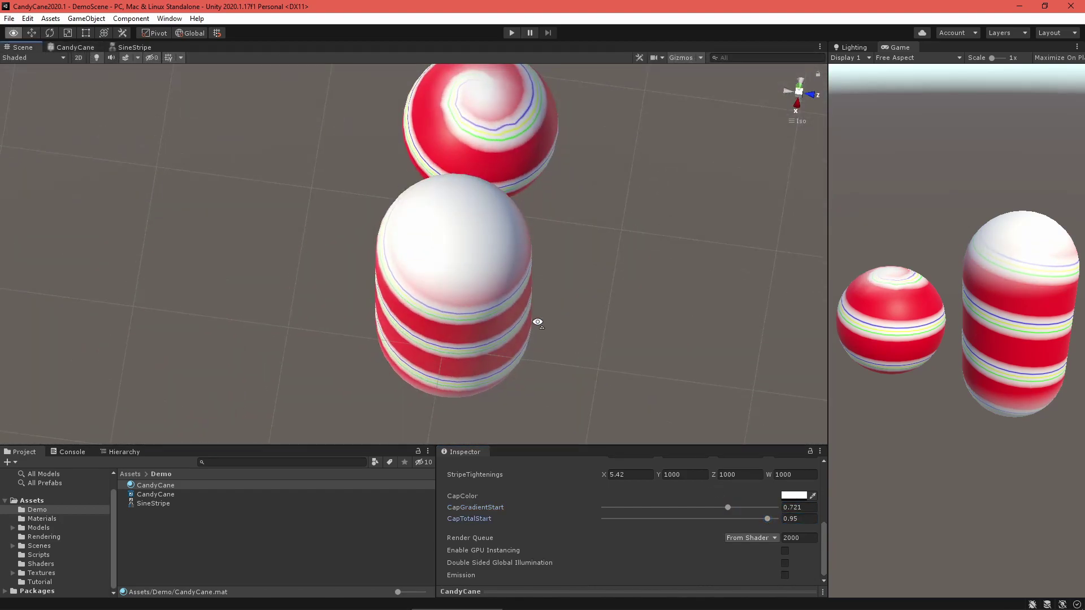
pyautogui.keyDown('alt'); pyautogui.moveTo(538, 322); pyautogui.dragTo(622, 183); pyautogui.keyUp('alt')
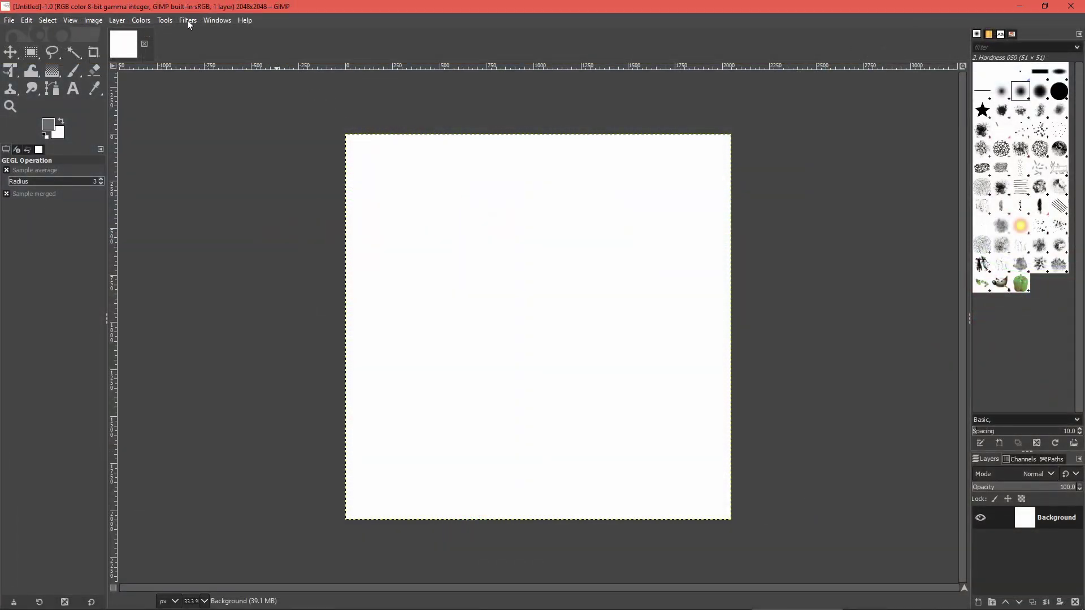
# In GIMP, render Solid Noise on the blank 2048x2048 image with Tileable enabled and a new random seed
pyautogui.click(189, 21)
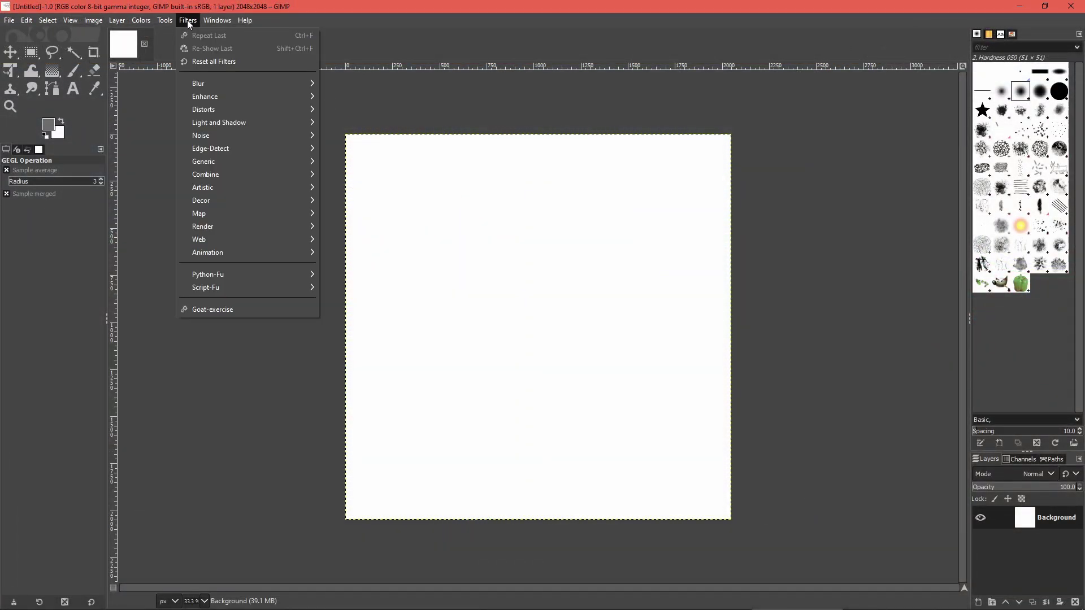
pyautogui.moveTo(227, 226)
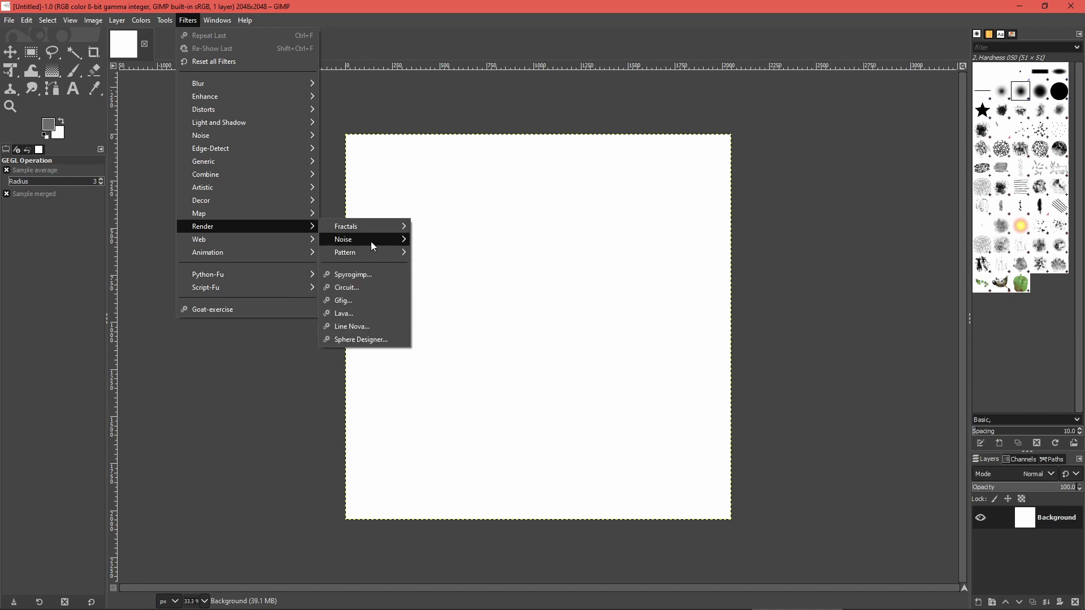
pyautogui.moveTo(371, 242)
pyautogui.click(445, 291)
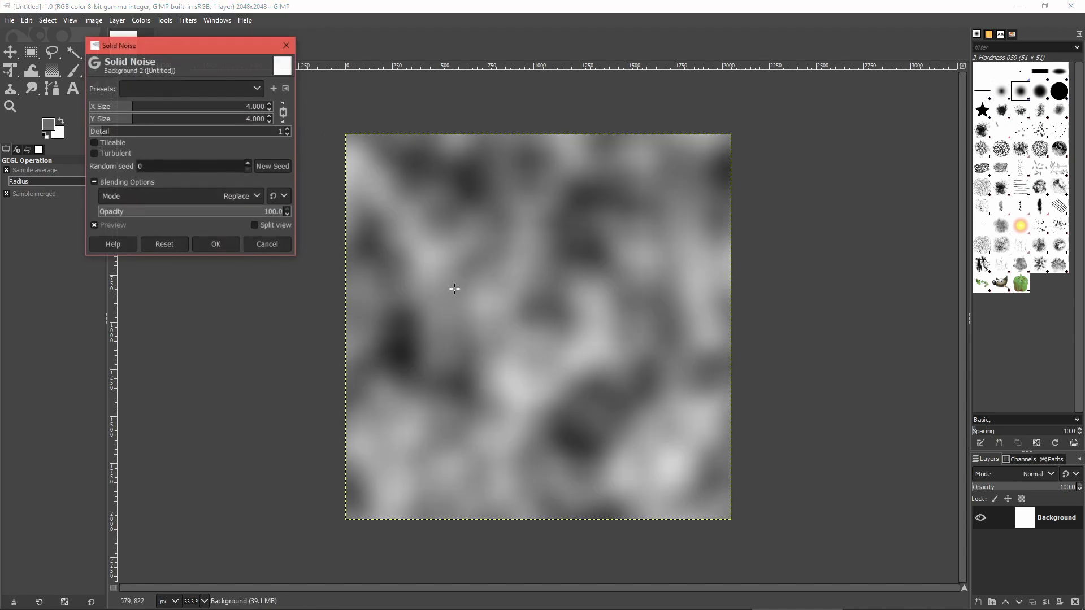
pyautogui.click(108, 143)
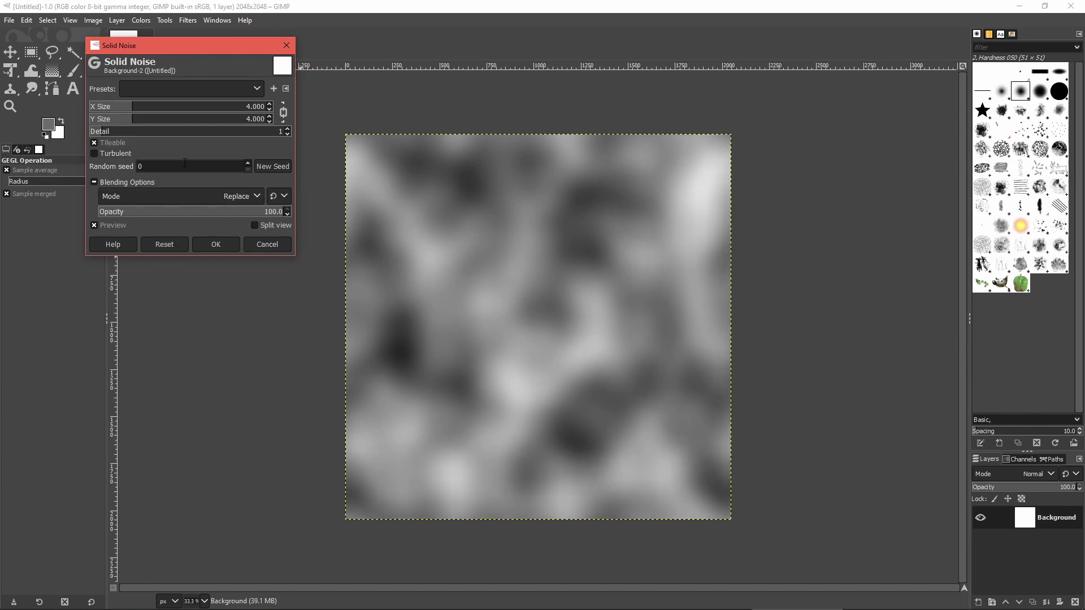
pyautogui.click(273, 168)
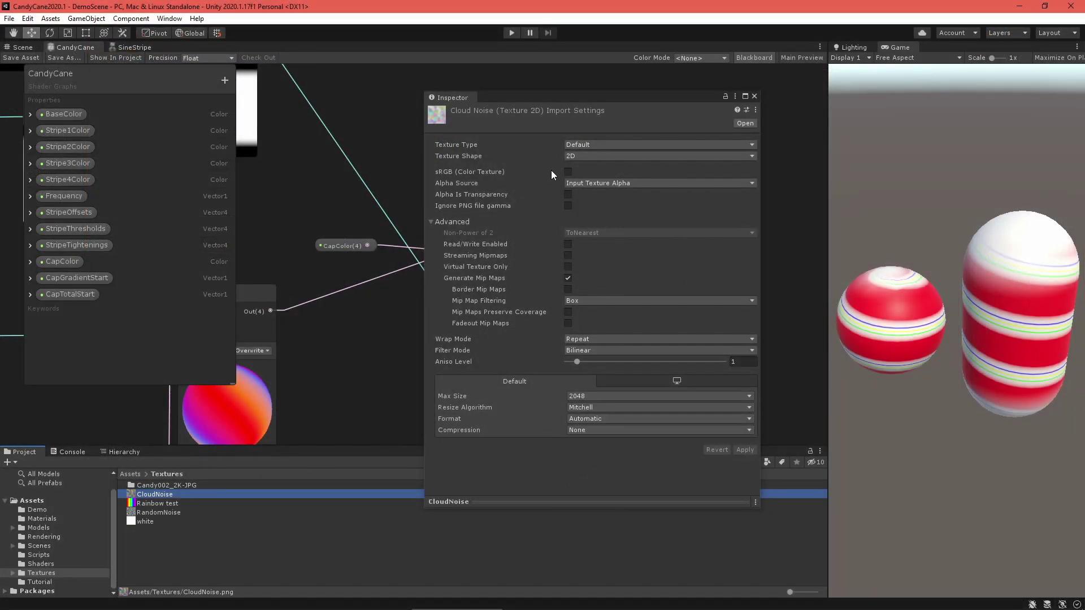
# In Unity, keep sRGB turned off and Compression at None in the CloudNoise texture's import settings
pyautogui.click(569, 173)
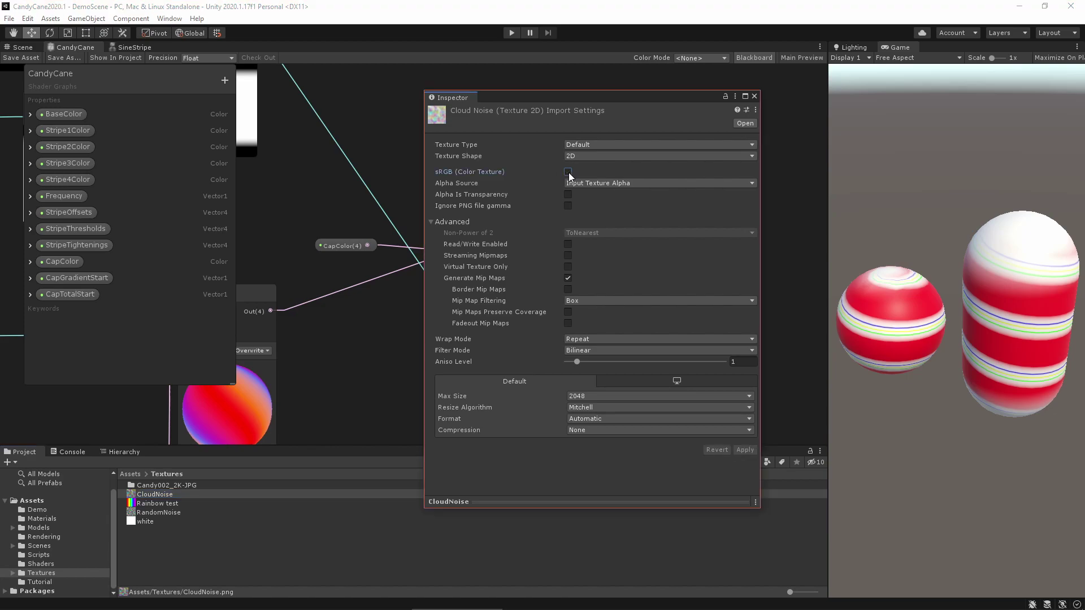
pyautogui.click(578, 432)
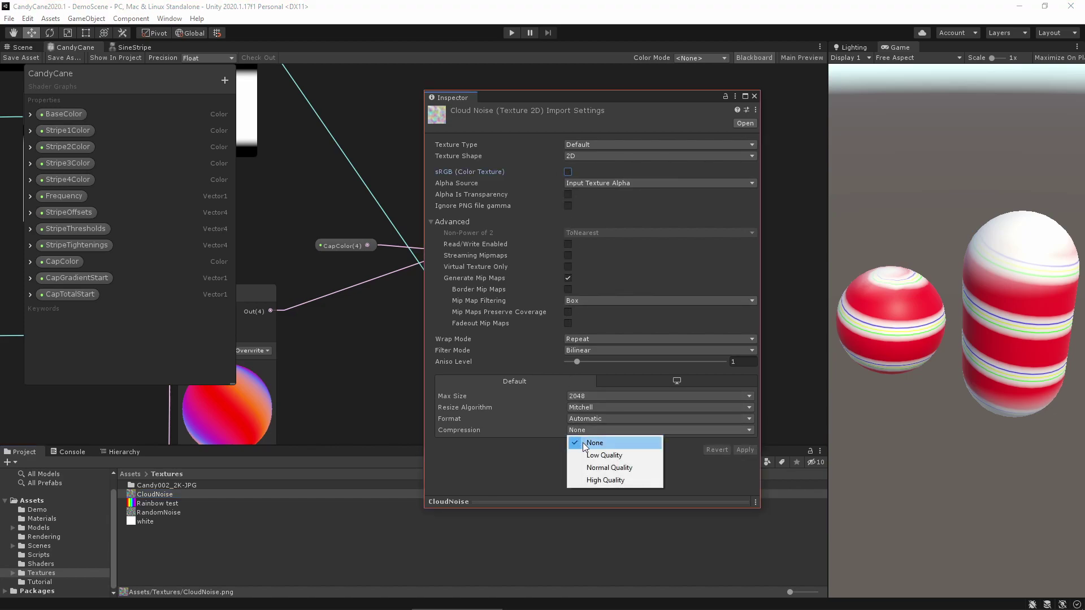
pyautogui.click(585, 444)
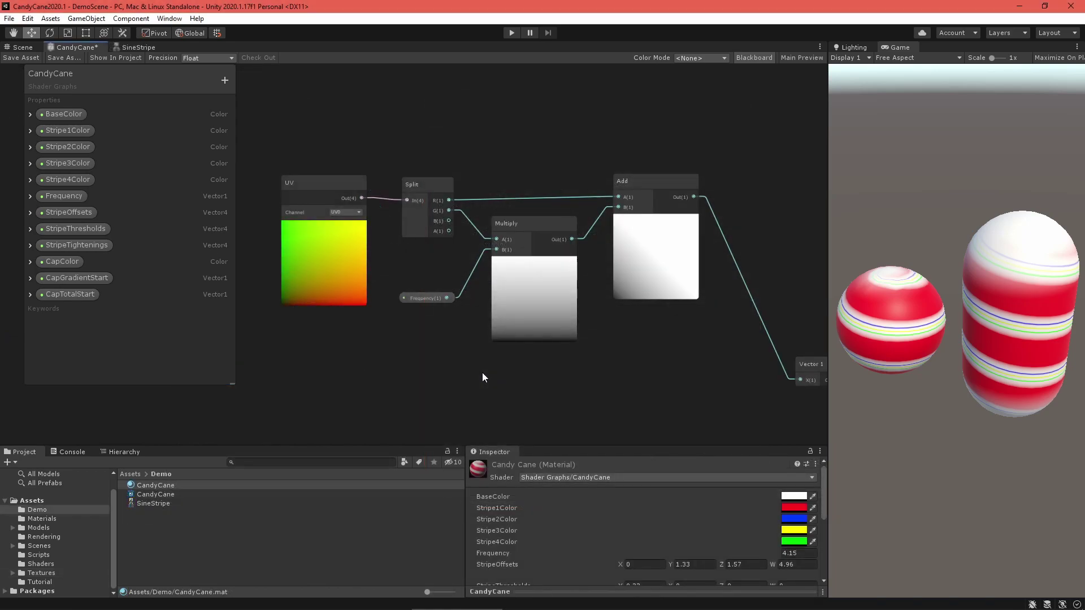
# Add a Vector2 property named StripeNoiseUVScale to the CandyCane graph and collapse its settings
pyautogui.click(225, 80)
pyautogui.click(263, 106)
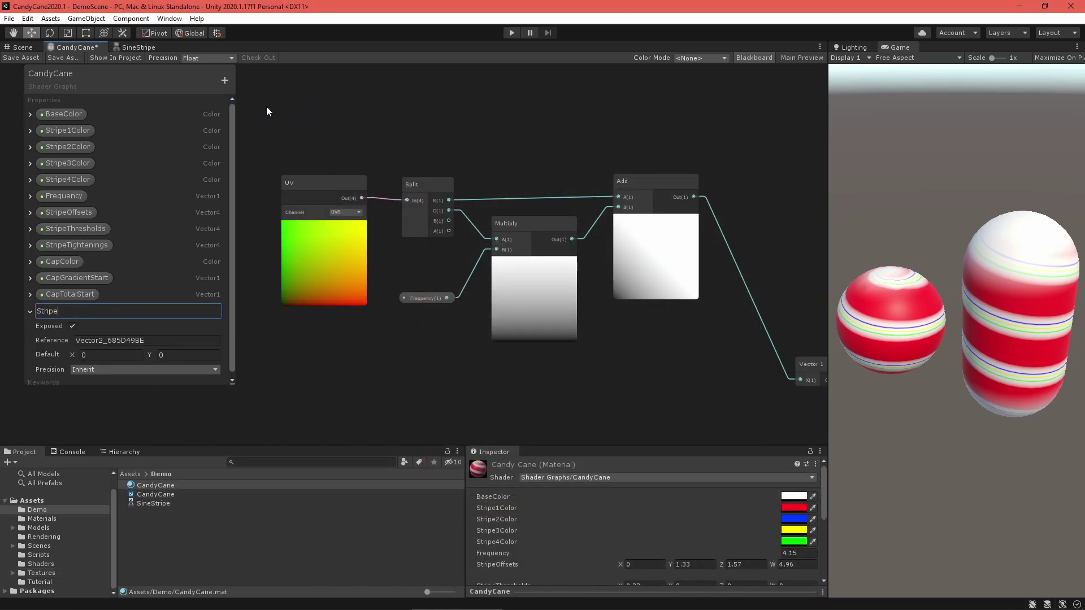
pyautogui.press('Return')
pyautogui.click(30, 311)
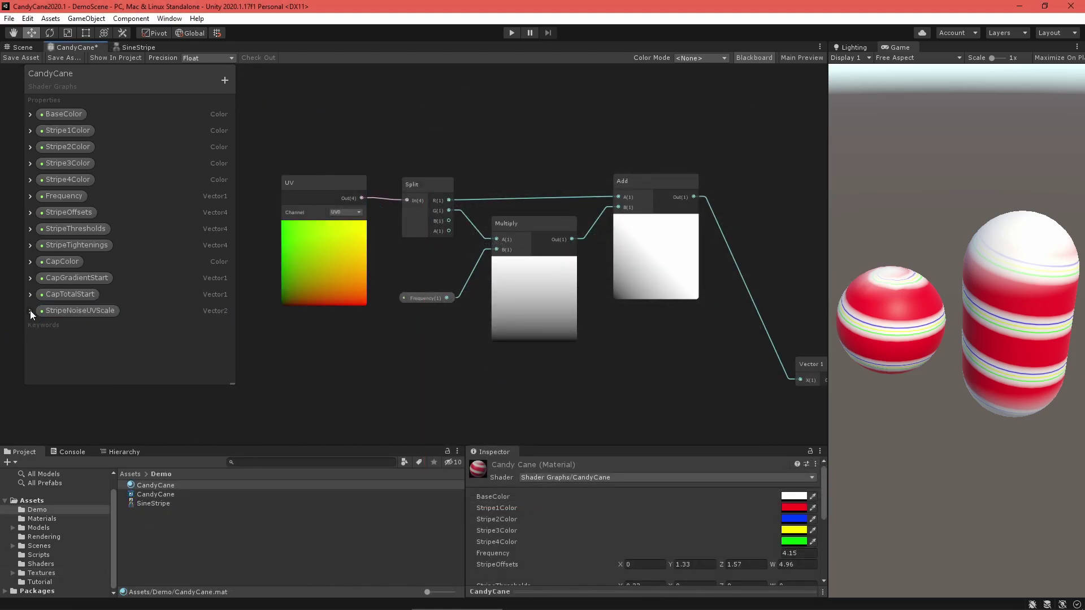
# Add a Vector1 property named StripeNoiseAmplitude to the graph and collapse its settings
pyautogui.click(224, 80)
pyautogui.click(242, 92)
pyautogui.write('StripeNoiseAmplitude')
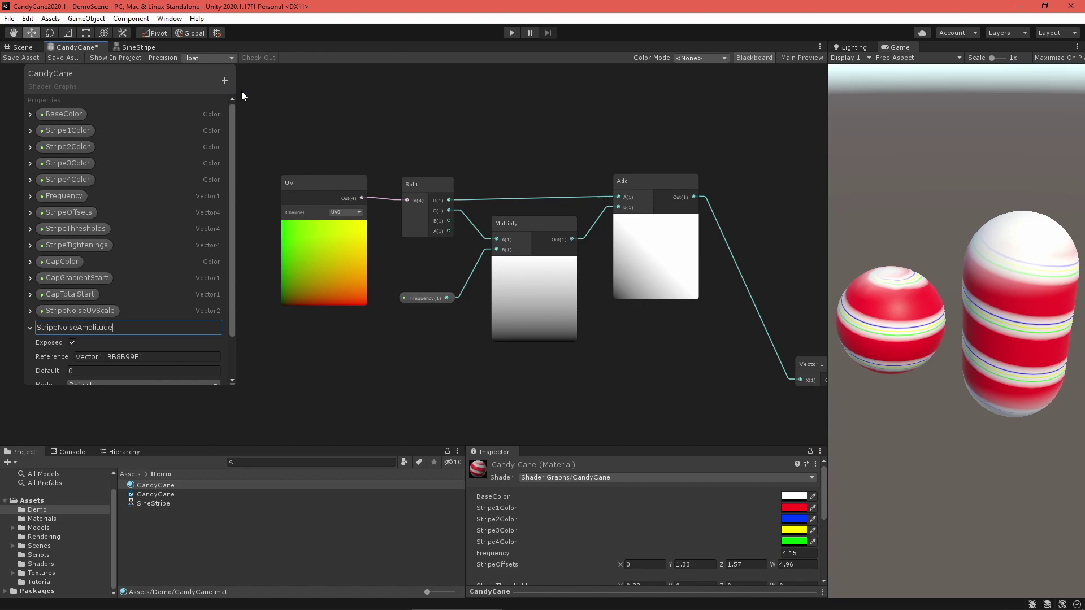
pyautogui.press('Return')
pyautogui.click(30, 328)
# Add a Texture2D property named Noise to the graph
pyautogui.click(224, 80)
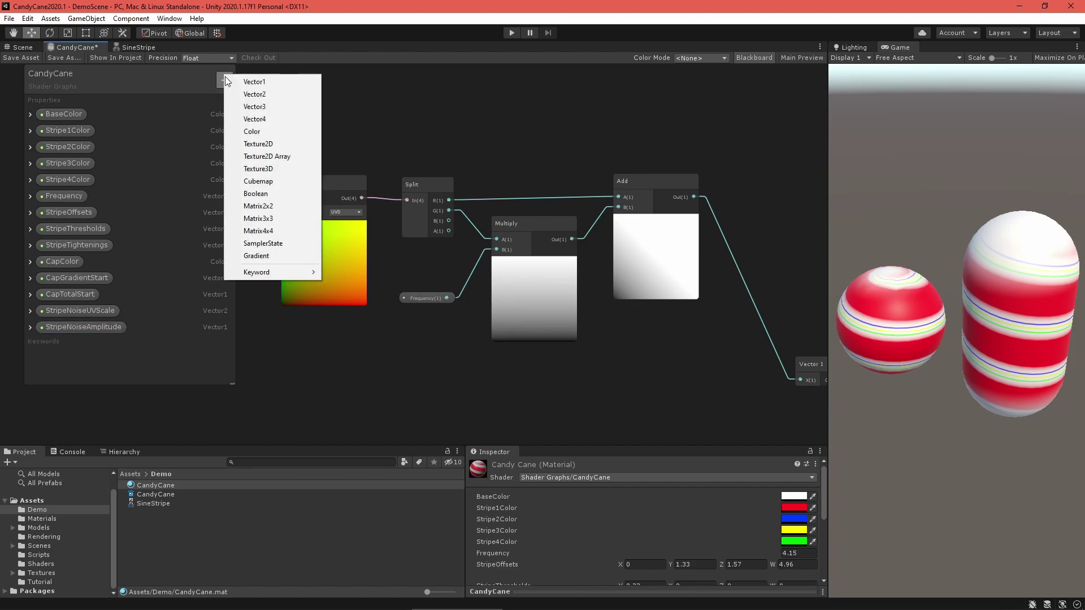
pyautogui.click(284, 144)
pyautogui.write('Noise')
pyautogui.press('Return')
# Assign the cloud noise texture as the Noise property's default and move the property above StripeNoiseUVScale
pyautogui.scroll(-3, 140, 340)
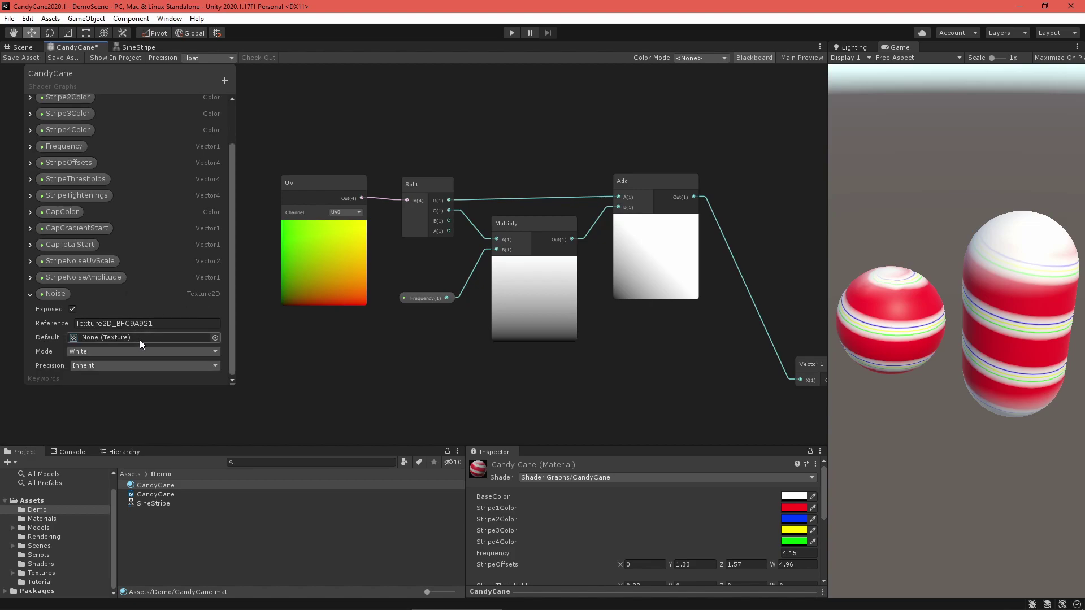
pyautogui.click(215, 338)
pyautogui.scroll(-2, 372, 396)
pyautogui.doubleClick(252, 385)
pyautogui.click(30, 294)
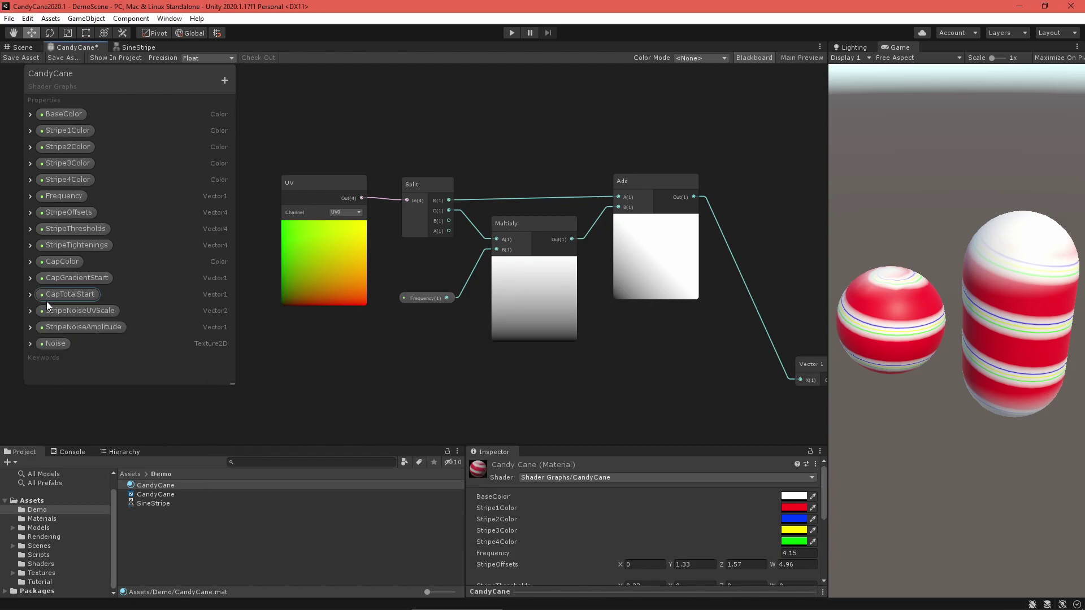
pyautogui.moveTo(59, 306); pyautogui.dragTo(59, 307)
# Move the stripe UV node farther from its Split and add a Multiply node in the space between them
pyautogui.moveTo(302, 351); pyautogui.dragTo(584, 345, button='middle')
pyautogui.moveTo(575, 174); pyautogui.dragTo(256, 173)
pyautogui.moveTo(353, 338); pyautogui.dragTo(413, 332, button='middle')
pyautogui.rightClick(413, 342)
pyautogui.click(428, 348)
pyautogui.write('mul')
pyautogui.press('Return')
pyautogui.moveTo(432, 353); pyautogui.dragTo(441, 294)
# Connect the UV output to the new Multiply's A input and a StripeNoiseUVScale node to its B input
pyautogui.moveTo(385, 186); pyautogui.dragTo(430, 315)
pyautogui.moveTo(98, 328); pyautogui.dragTo(311, 360)
pyautogui.moveTo(381, 364); pyautogui.dragTo(430, 326)
pyautogui.moveTo(355, 362); pyautogui.dragTo(355, 325)
# Add a Sample Texture 2D node beyond the UV-scaling Multiply node
pyautogui.moveTo(581, 323); pyautogui.dragTo(450, 270, button='middle')
pyautogui.rightClick(450, 270)
pyautogui.click(458, 276)
pyautogui.write('sampl')
pyautogui.press('Down')
pyautogui.press('Down')
pyautogui.press('Down')
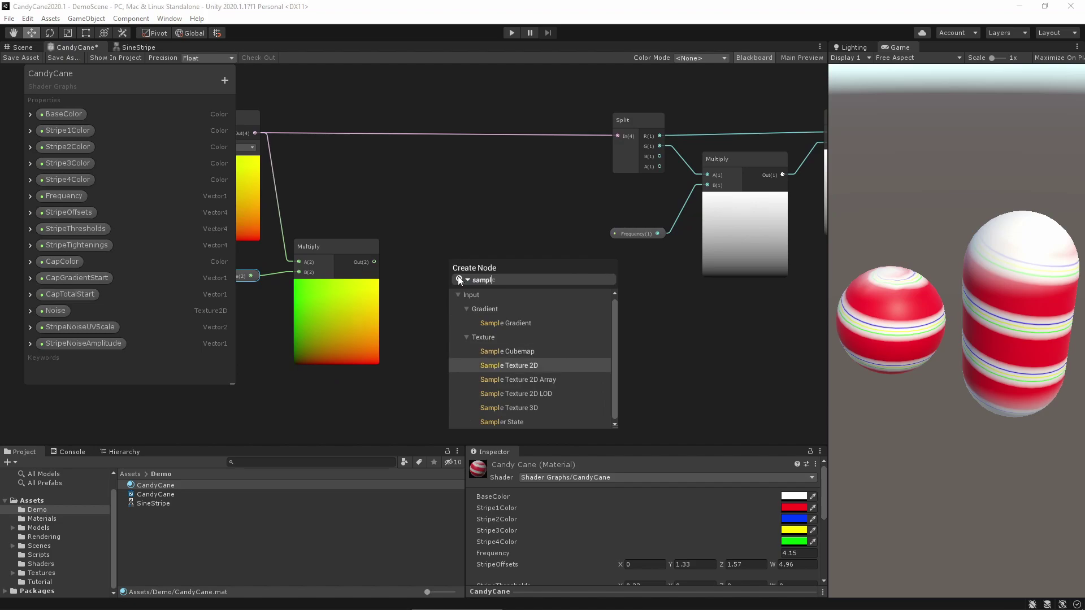
pyautogui.press('Return')
pyautogui.moveTo(465, 278); pyautogui.dragTo(458, 227)
# Connect the Multiply output to the sampler's UV input and a Noise property node to its Texture input
pyautogui.moveTo(374, 263); pyautogui.dragTo(449, 256)
pyautogui.moveTo(55, 311); pyautogui.dragTo(356, 219)
pyautogui.moveTo(397, 225); pyautogui.dragTo(451, 245)
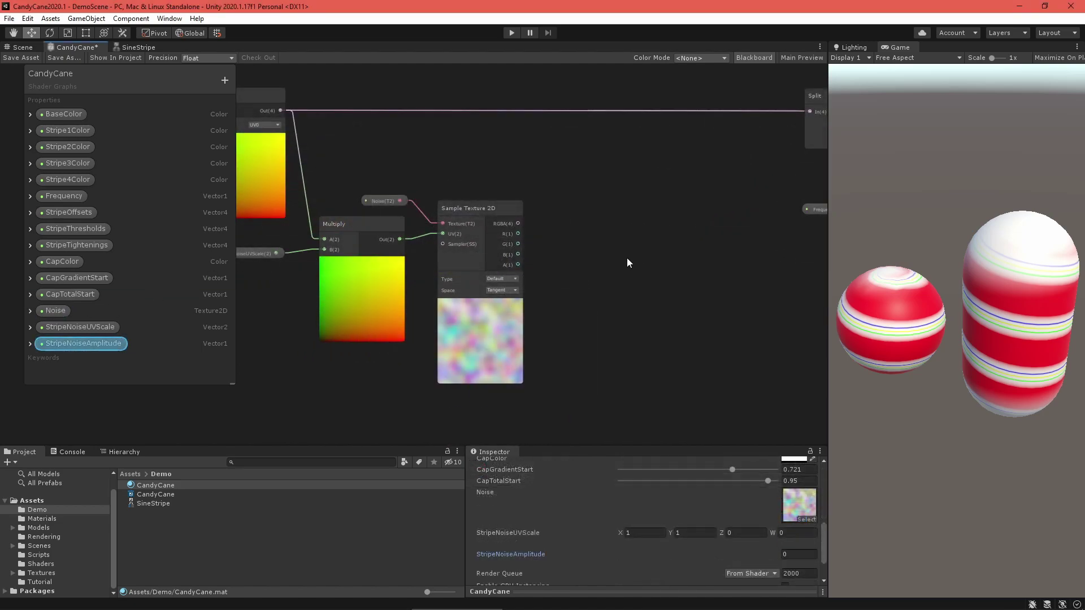
# Add a Remap node beyond the Sample Texture 2D node and connect the RGBA output to its In
pyautogui.rightClick(599, 251)
pyautogui.click(609, 257)
pyautogui.write('remap')
pyautogui.press('Return')
pyautogui.moveTo(616, 271); pyautogui.dragTo(610, 212)
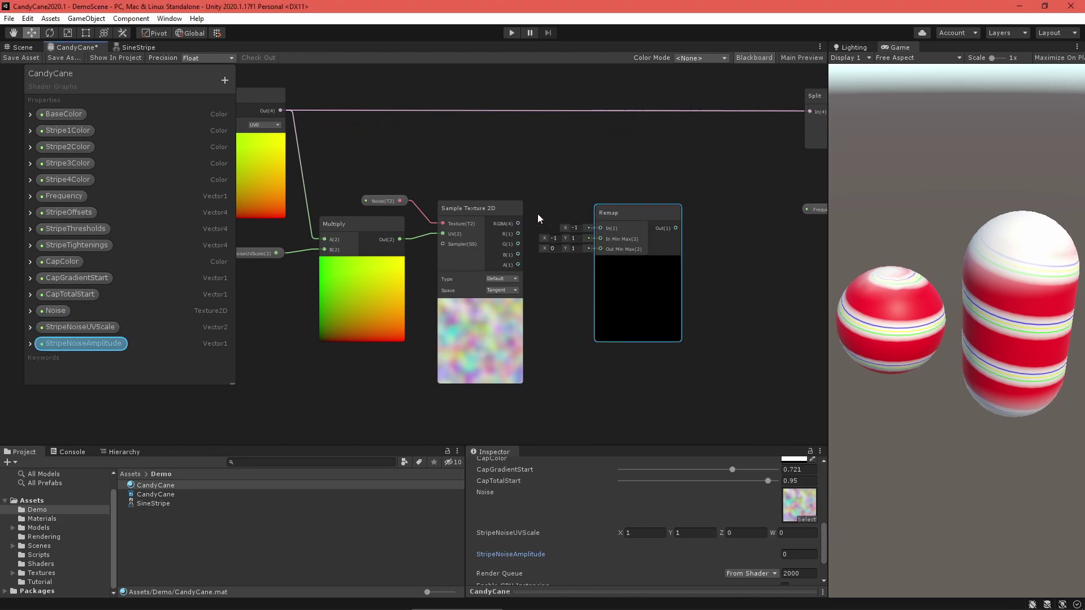
pyautogui.moveTo(518, 223); pyautogui.dragTo(600, 228)
# Set the Remap's In Min Max X to 0 and its Out Min Max X to -1
pyautogui.scroll(4, 550, 266)
pyautogui.click(499, 229)
pyautogui.write('0')
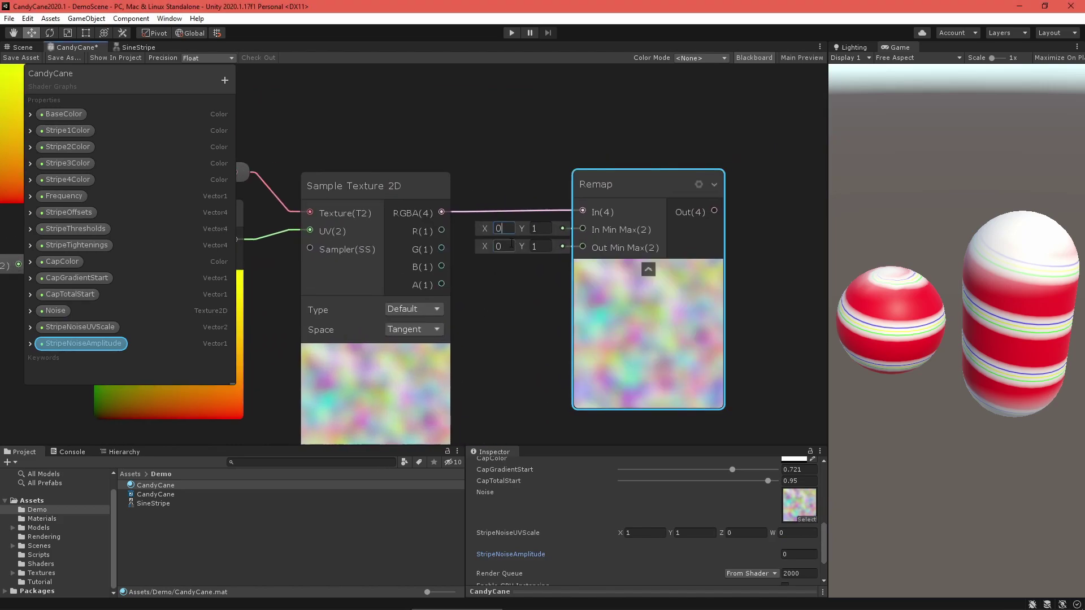
pyautogui.click(500, 246)
pyautogui.write('-1')
# Add a Multiply node beyond the Remap node and connect the Remap output to its A input
pyautogui.scroll(-4, 511, 246)
pyautogui.rightClick(671, 291)
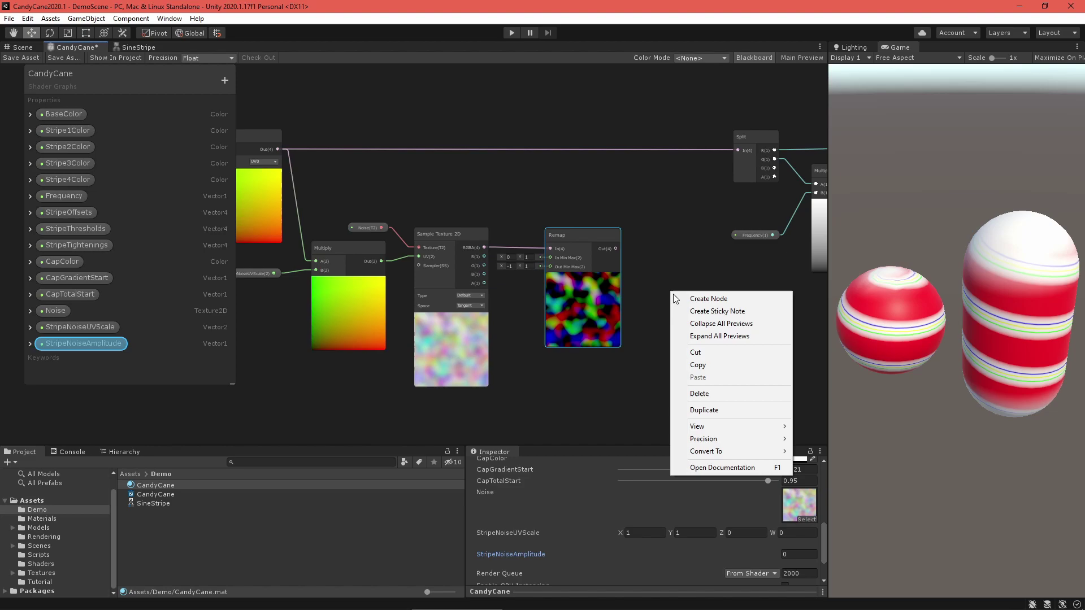
pyautogui.click(676, 297)
pyautogui.write('mu')
pyautogui.press('Return')
pyautogui.moveTo(680, 308); pyautogui.dragTo(658, 235)
pyautogui.moveTo(616, 249); pyautogui.dragTo(655, 250)
# Place a StripeNoiseAmplitude property node below the Remap and connect it to the new Multiply's B input
pyautogui.click(100, 344)
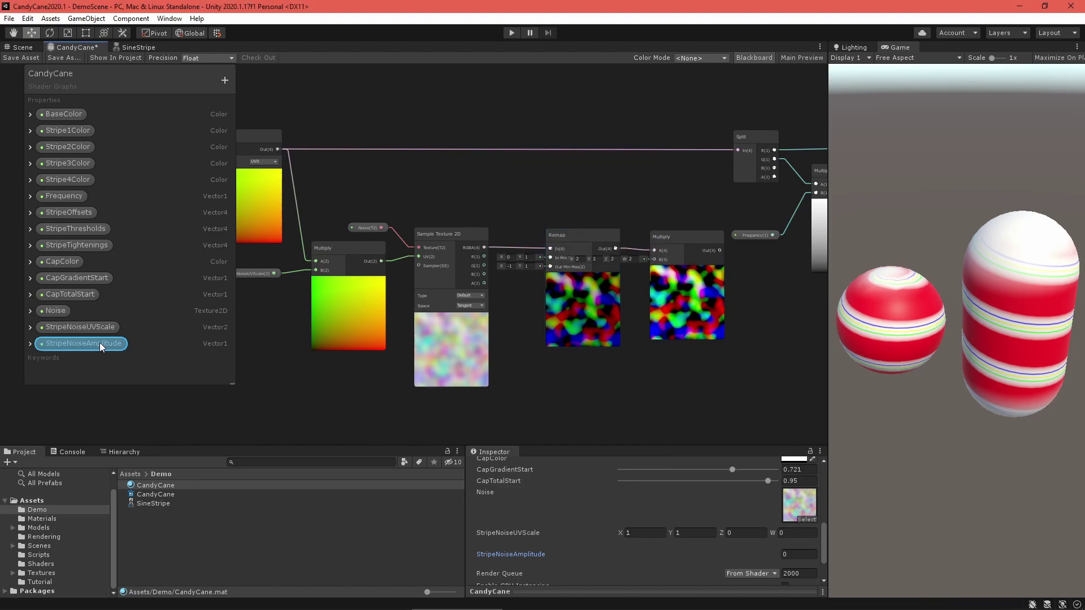
pyautogui.moveTo(626, 365); pyautogui.dragTo(586, 367)
pyautogui.moveTo(668, 238); pyautogui.dragTo(660, 236)
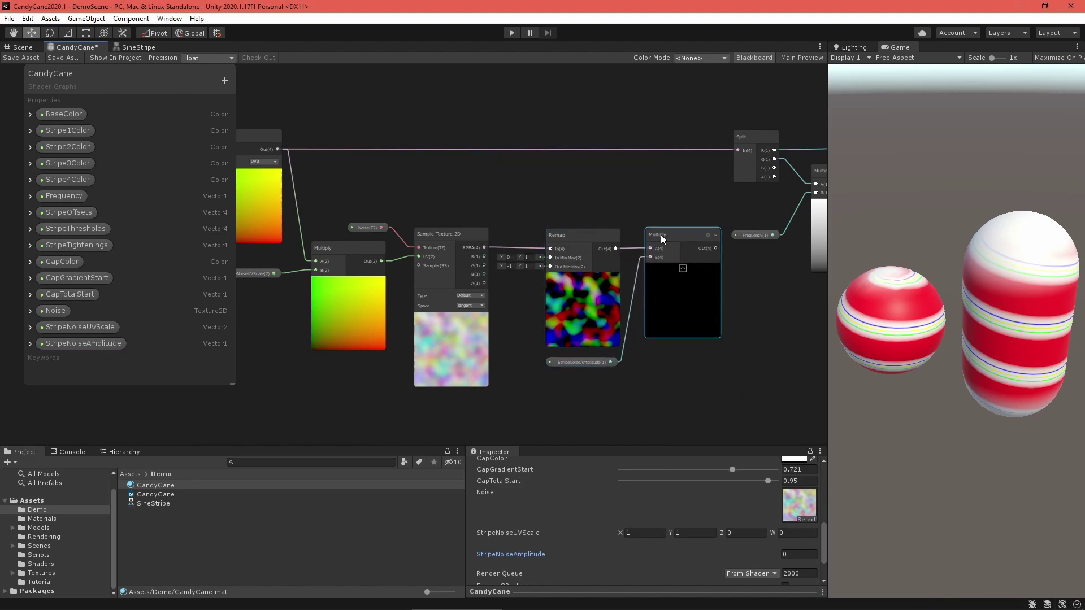
# Shift the noise node group back from the Split node and insert an Add node in front of the Split
pyautogui.scroll(-1, 598, 393)
pyautogui.moveTo(294, 149); pyautogui.dragTo(674, 375)
pyautogui.moveTo(672, 318); pyautogui.dragTo(590, 318)
pyautogui.rightClick(640, 232)
pyautogui.click(649, 239)
pyautogui.write('add')
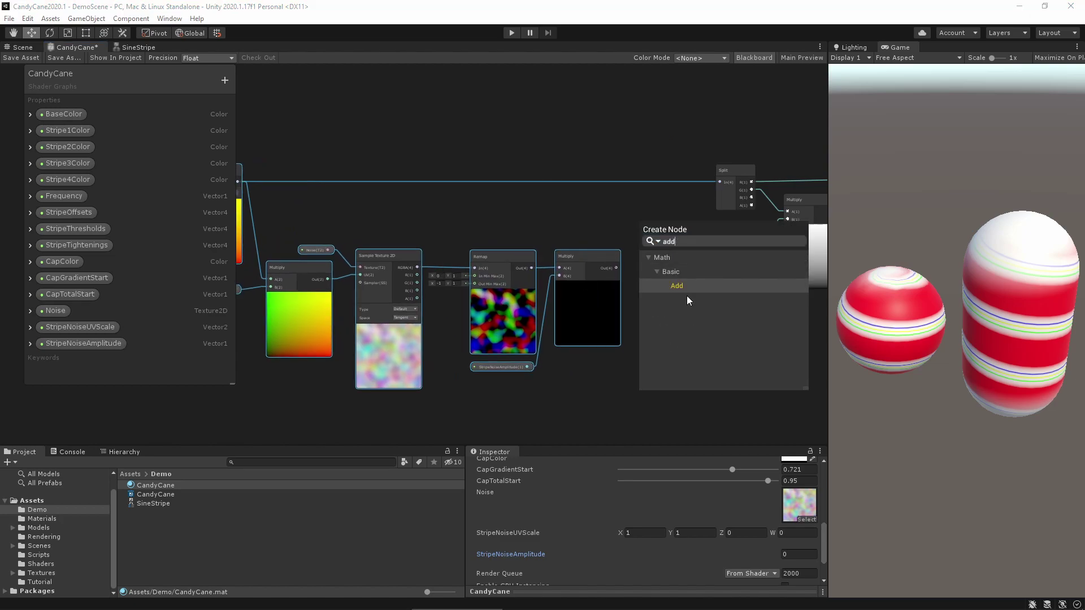
pyautogui.press('Return')
pyautogui.moveTo(672, 251); pyautogui.dragTo(662, 165)
# Connect the UV output and the noise Multiply output to the Add node, and its output to the Split's In
pyautogui.moveTo(298, 185); pyautogui.dragTo(337, 195, button='middle')
pyautogui.moveTo(277, 192); pyautogui.dragTo(674, 192)
pyautogui.moveTo(655, 279); pyautogui.dragTo(666, 232)
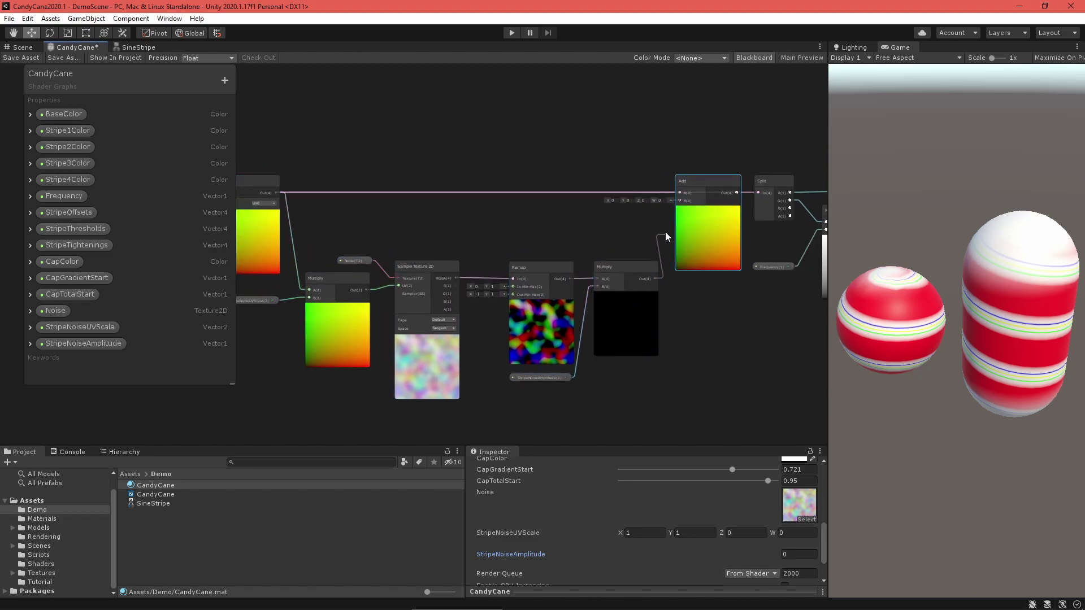
pyautogui.moveTo(736, 193); pyautogui.dragTo(754, 195)
pyautogui.scroll(4, 730, 237)
pyautogui.moveTo(725, 274); pyautogui.dragTo(717, 245, button='middle')
pyautogui.scroll(-1, 715, 246)
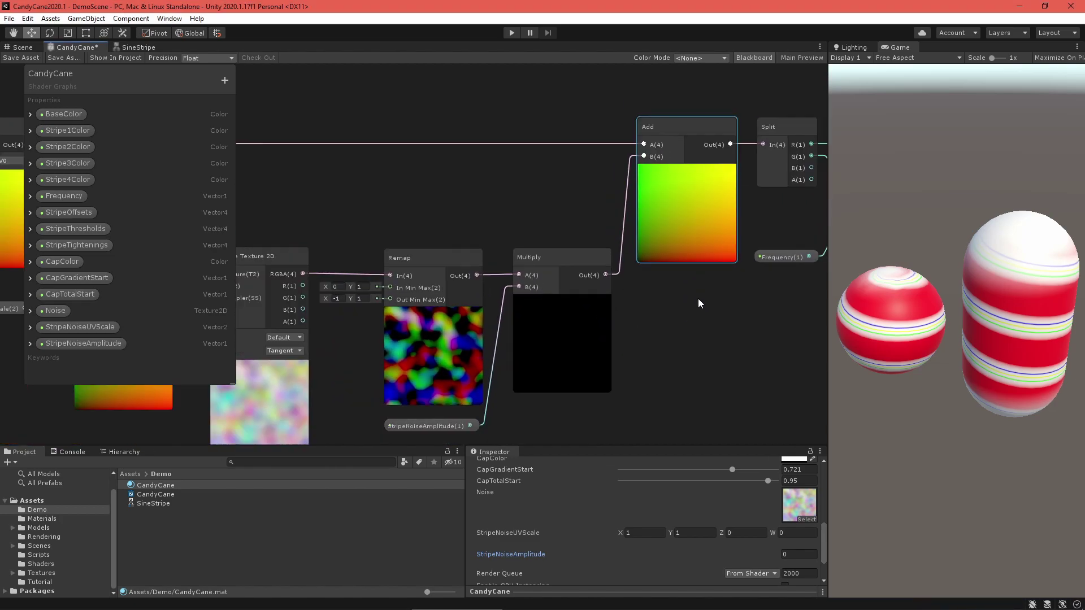
# Save the CandyCane graph and set the material's StripeNoiseAmplitude to 0.02
pyautogui.click(31, 61)
pyautogui.scroll(-2, 735, 531)
pyautogui.scroll(1, 746, 540)
pyautogui.moveTo(769, 551)
pyautogui.mouseDown()
pyautogui.moveTo(810, 550)
pyautogui.moveTo(758, 551)
pyautogui.moveTo(771, 552)
pyautogui.mouseUp()
pyautogui.click(795, 551)
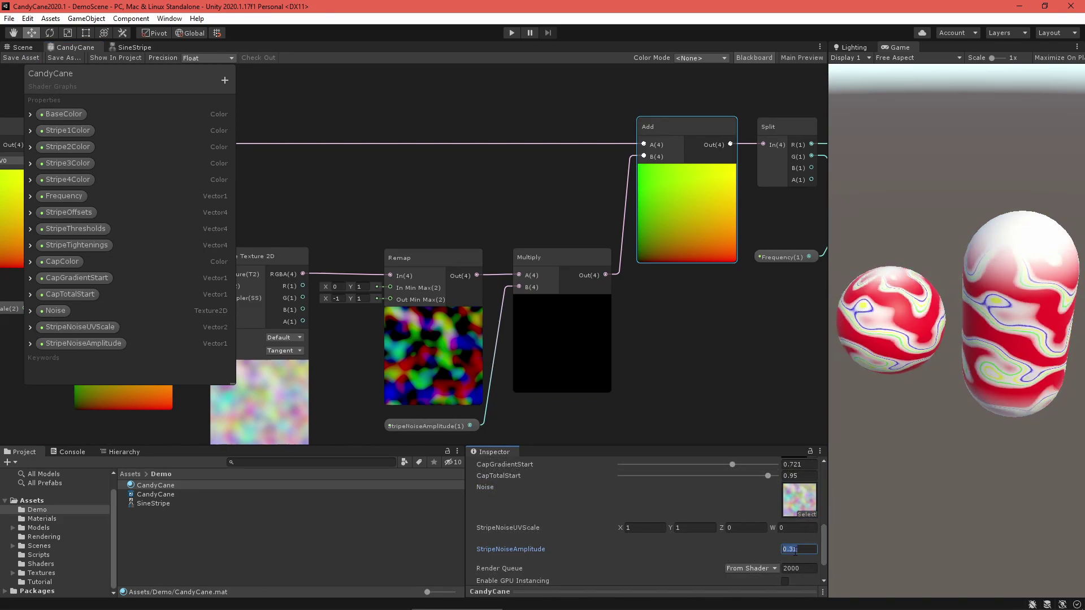
pyautogui.write('0.02')
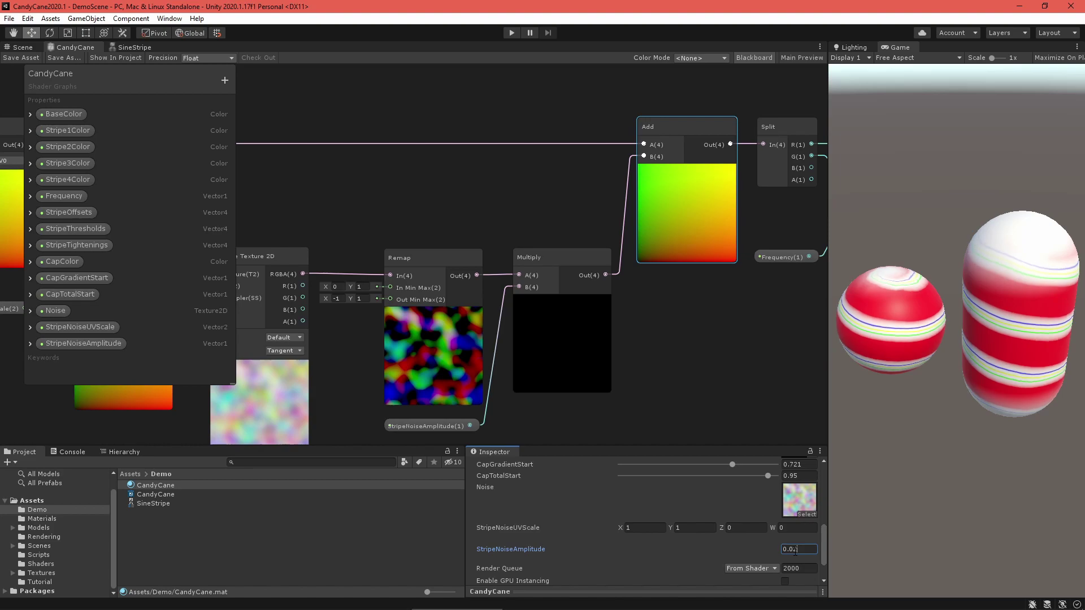
# Try a StripeNoiseUVScale of 10 in X and Y on the CandyCane material
pyautogui.click(649, 527)
pyautogui.write('10')
pyautogui.click(695, 527)
pyautogui.write('10')
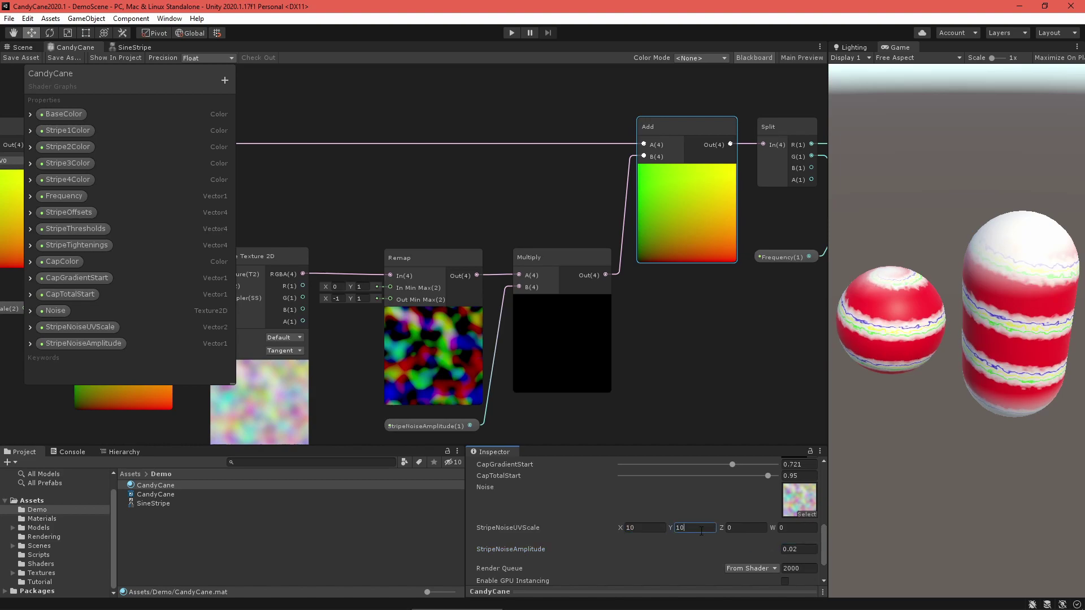
# Set StripeNoiseUVScale to 5 in X and Y and StripeNoiseAmplitude to 0.003, and inspect the shapes in the Scene view
pyautogui.write('02')
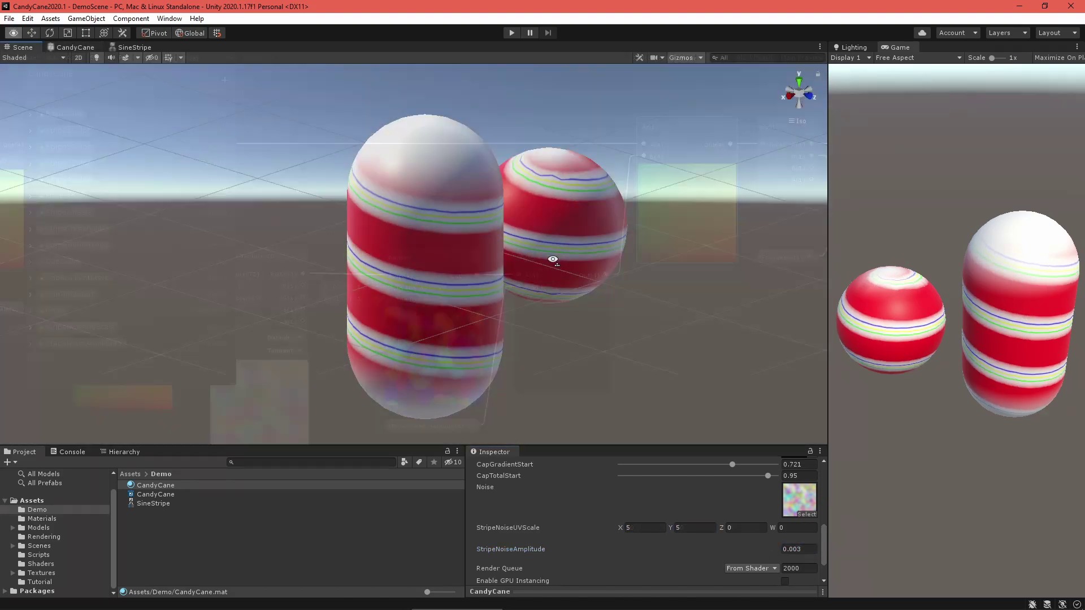
pyautogui.keyDown('alt'); pyautogui.moveTo(552, 259); pyautogui.dragTo(485, 300); pyautogui.keyUp('alt')
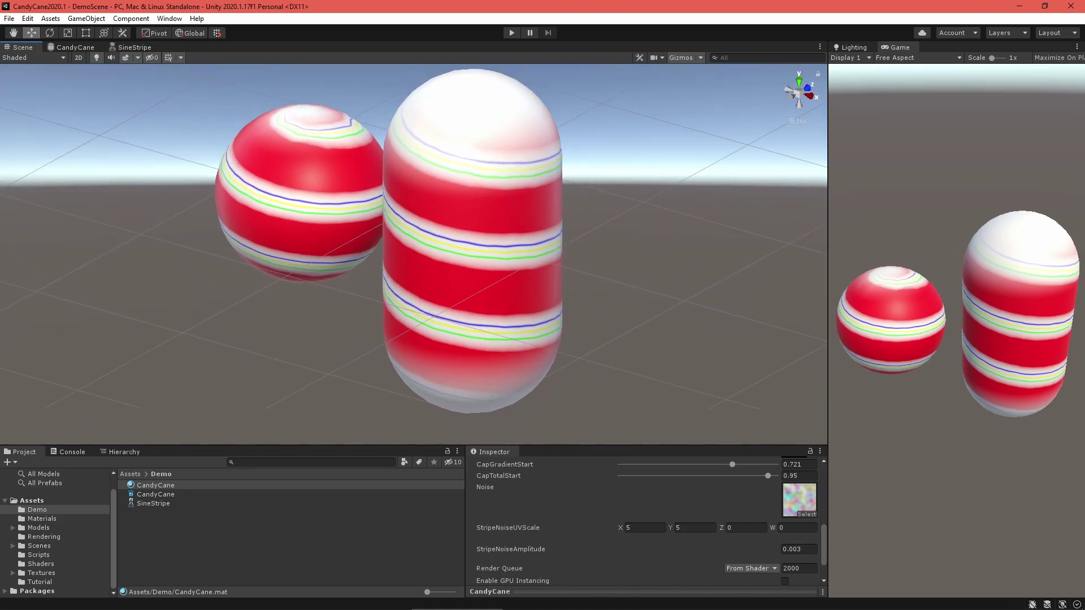
pyautogui.keyDown('alt'); pyautogui.moveTo(634, 378); pyautogui.dragTo(666, 317); pyautogui.keyUp('alt')
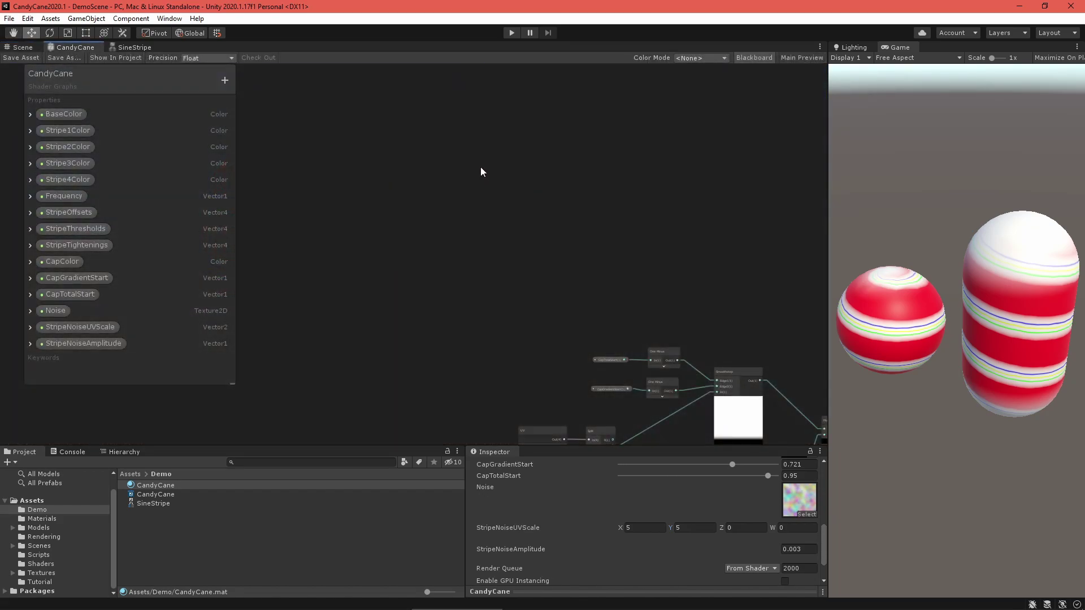
# Add a Normal From Height node in the empty area of the CandyCane graph above the cap nodes
pyautogui.rightClick(481, 171)
pyautogui.click(496, 175)
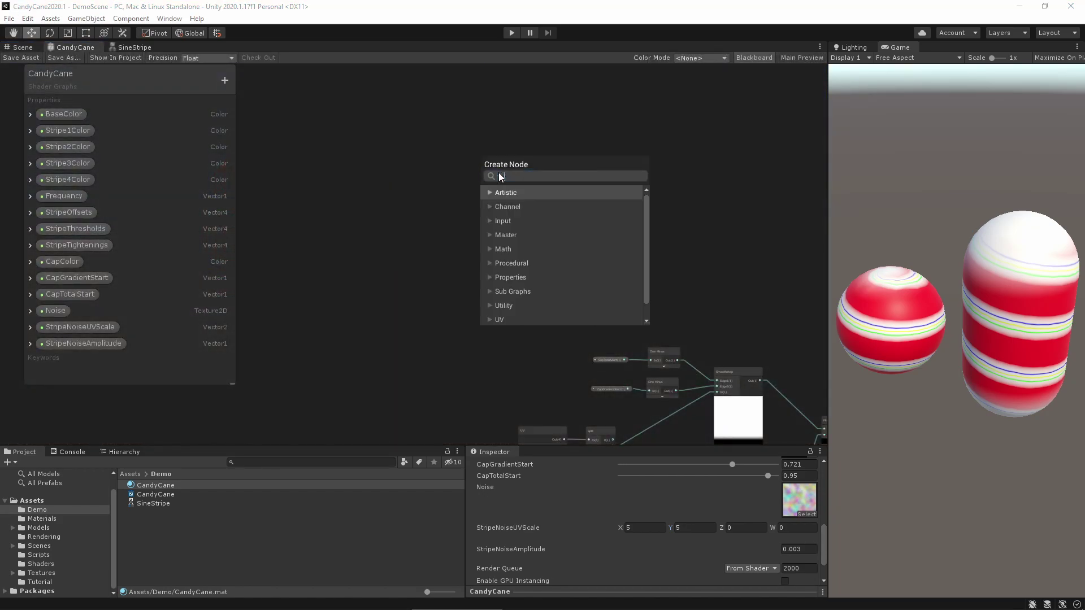
pyautogui.write('bu')
pyautogui.press('BackSpace')
pyautogui.press('BackSpace')
pyautogui.write('norm')
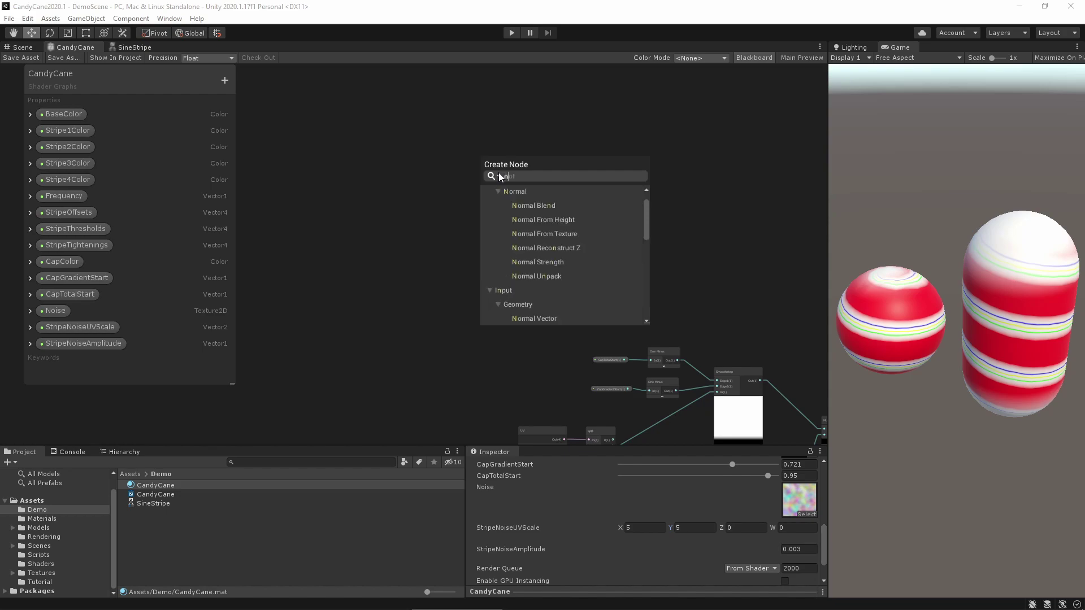
pyautogui.click(531, 220)
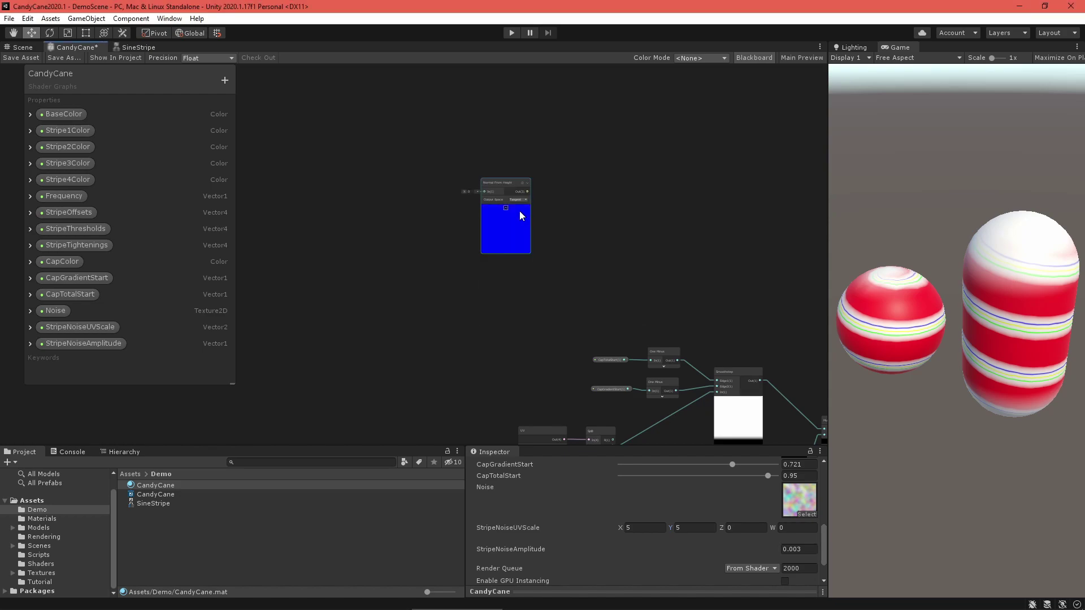
pyautogui.moveTo(507, 195); pyautogui.dragTo(541, 195)
pyautogui.scroll(2, 582, 211)
pyautogui.scroll(1, 582, 211)
pyautogui.moveTo(497, 160); pyautogui.dragTo(509, 196)
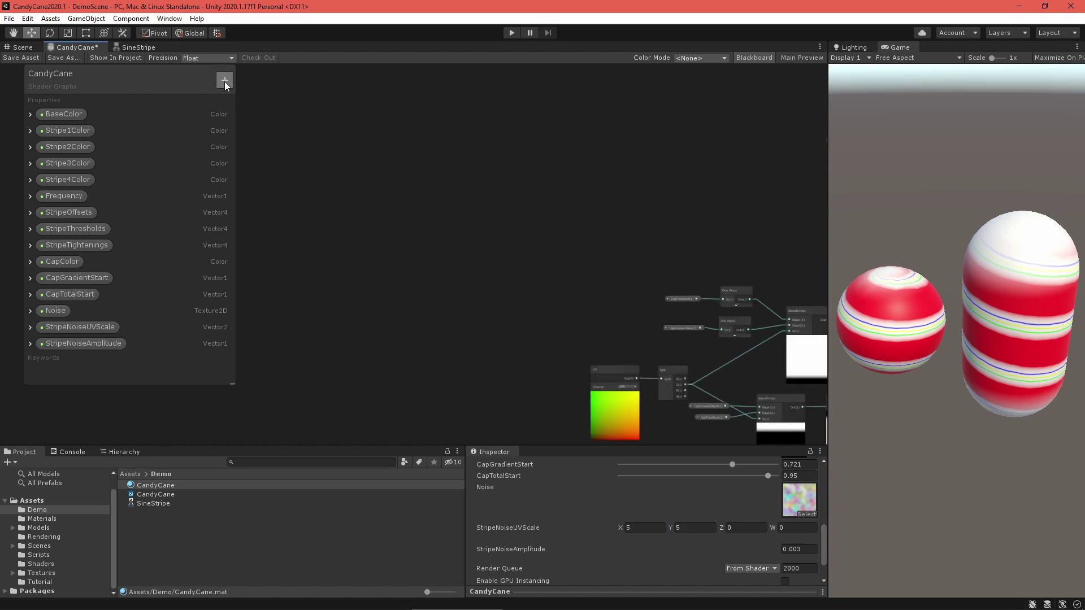
# Add a Vector1 property named NormalStripeFrequencyMult with a default of 1
pyautogui.click(225, 81)
pyautogui.click(269, 90)
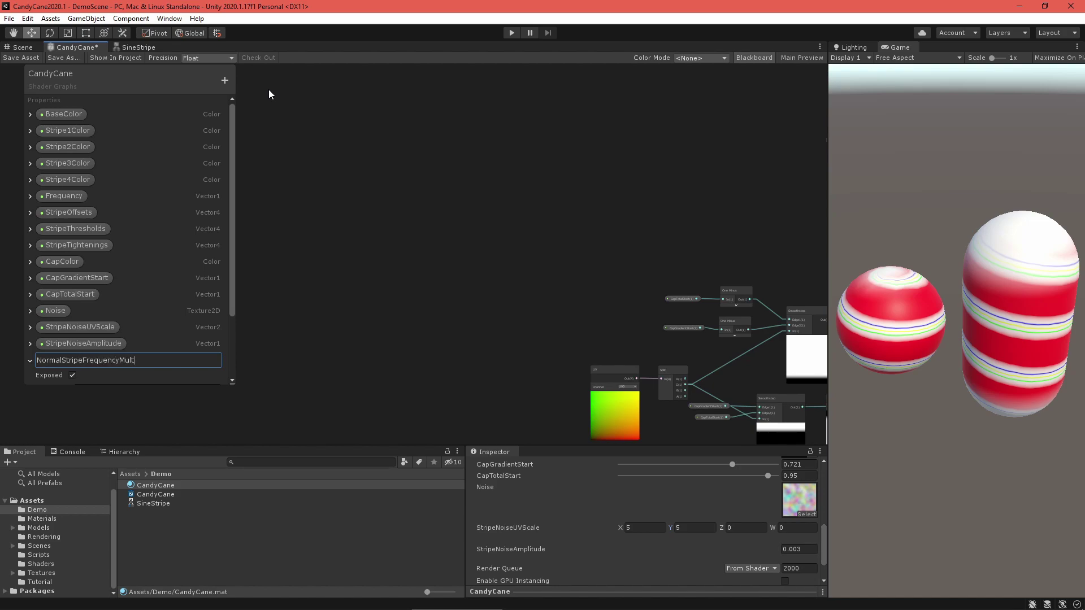
pyautogui.press('Return')
pyautogui.scroll(-2, 153, 254)
pyautogui.click(107, 336)
pyautogui.write('1')
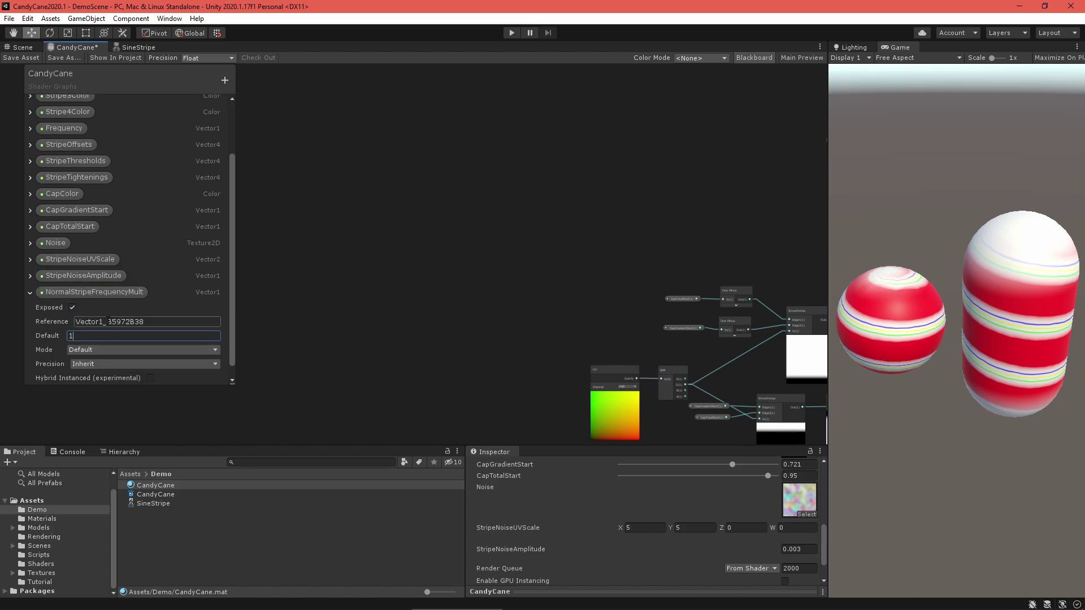
pyautogui.click(30, 292)
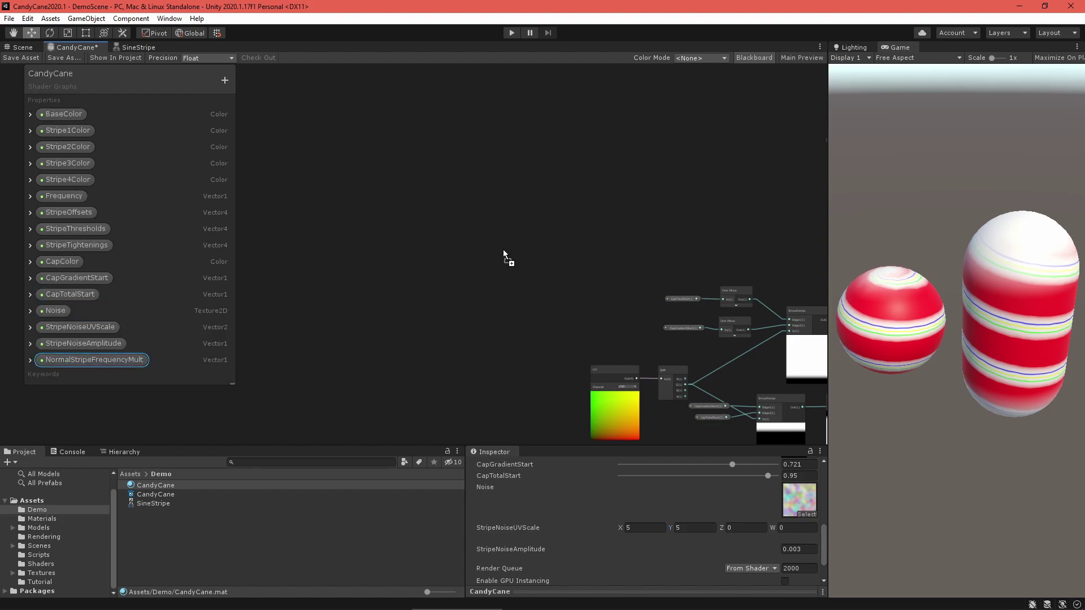
# Place a NormalStripeFrequencyMult node in the graph and connect it to the A input of a new Multiply node
pyautogui.moveTo(503, 249); pyautogui.dragTo(472, 210)
pyautogui.scroll(3, 509, 233)
pyautogui.moveTo(535, 238); pyautogui.dragTo(472, 319, button='middle')
pyautogui.rightClick(496, 273)
pyautogui.click(495, 275)
pyautogui.write('mult')
pyautogui.press('Return')
pyautogui.moveTo(458, 284); pyautogui.dragTo(421, 235)
# Add a Constant node set to TAU and connect it to the B input of the NormalStripeFrequencyMult Multiply
pyautogui.rightClick(365, 286)
pyautogui.click(369, 290)
pyautogui.write('const')
pyautogui.press('Return')
pyautogui.scroll(4, 414, 312)
pyautogui.click(400, 336)
pyautogui.click(400, 360)
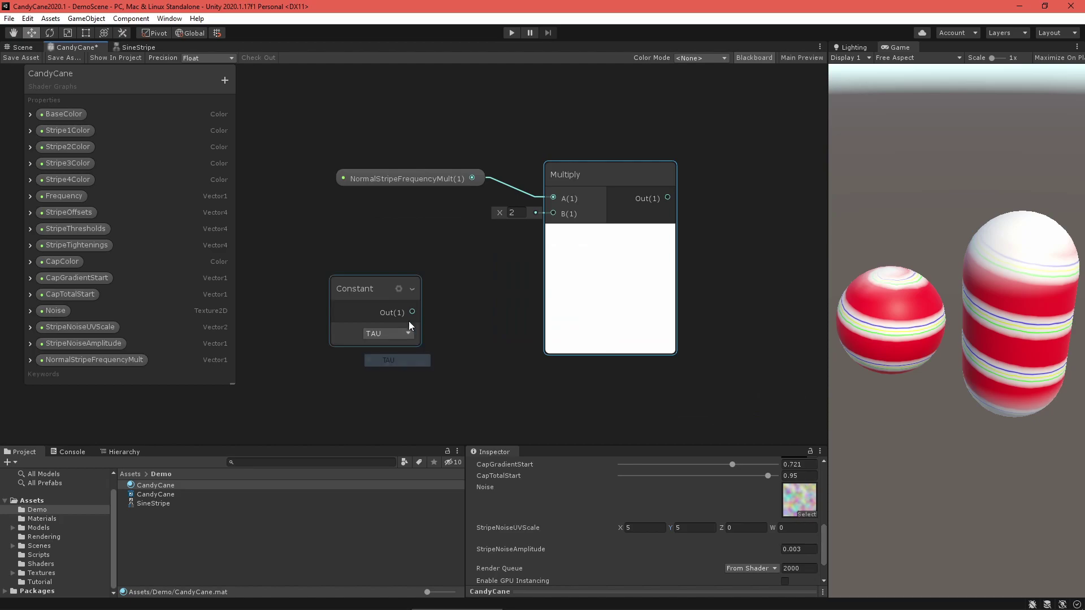
pyautogui.moveTo(412, 312); pyautogui.dragTo(552, 213)
# Create a second Multiply node beside the first and connect the TAU product to its A input
pyautogui.scroll(-4, 483, 286)
pyautogui.rightClick(622, 320)
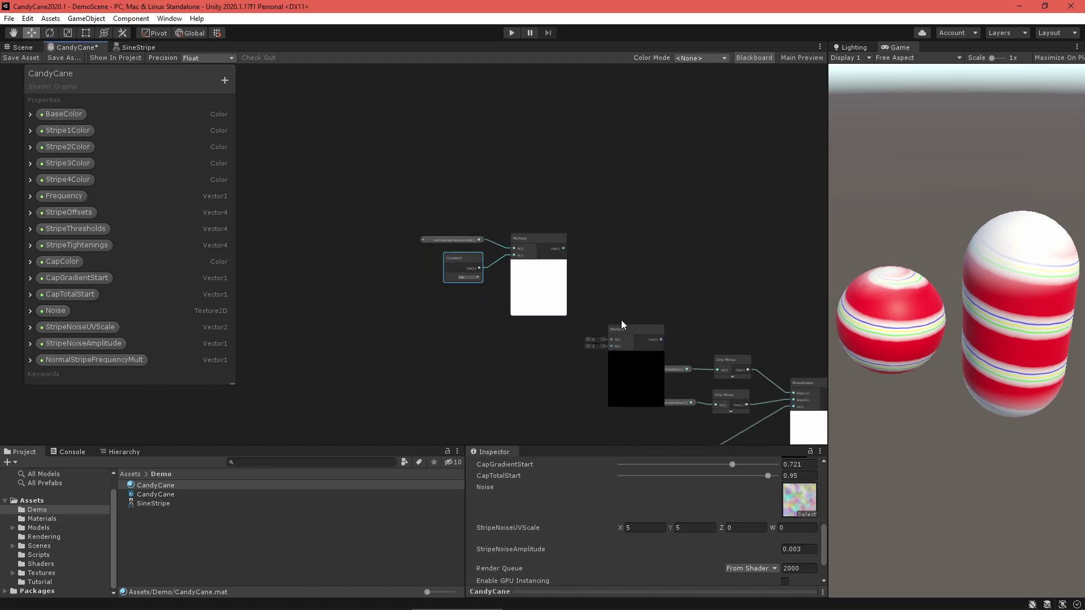
pyautogui.moveTo(586, 314); pyautogui.dragTo(439, 227)
pyautogui.moveTo(535, 240); pyautogui.dragTo(499, 131)
pyautogui.moveTo(629, 328); pyautogui.dragTo(561, 273)
pyautogui.scroll(3, 561, 273)
pyautogui.moveTo(591, 218); pyautogui.dragTo(522, 266, button='middle')
pyautogui.moveTo(445, 119); pyautogui.dragTo(503, 241)
# Connect the output of the Add node that follows the Frequency Multiply to the second Multiply's B input
pyautogui.moveTo(378, 375); pyautogui.dragTo(459, 275, button='middle')
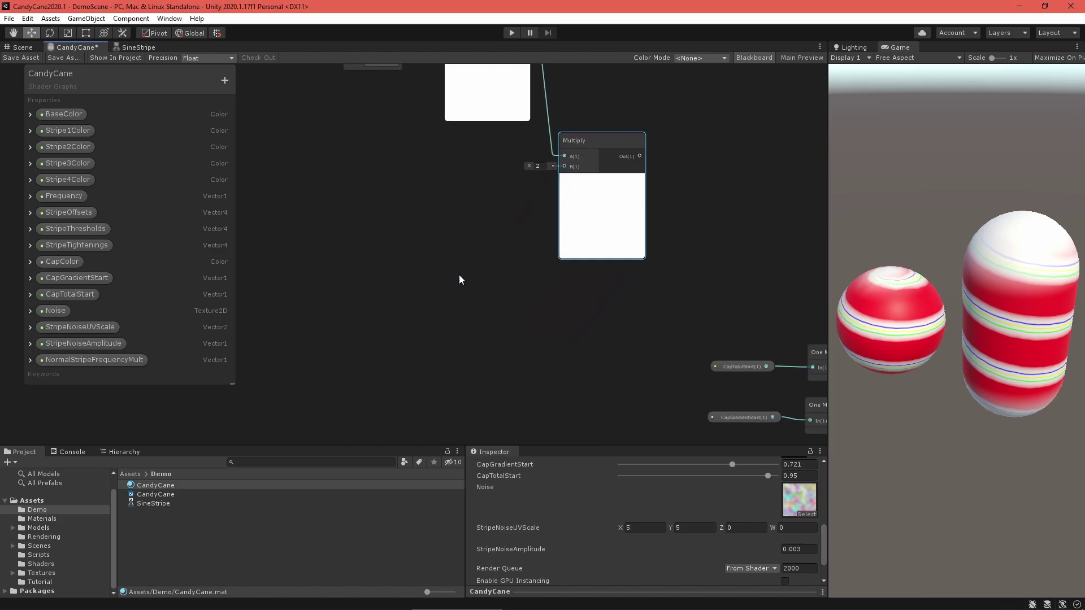
pyautogui.scroll(-6, 459, 275)
pyautogui.moveTo(413, 347); pyautogui.dragTo(510, 220, button='middle')
pyautogui.moveTo(474, 360); pyautogui.dragTo(605, 154)
pyautogui.scroll(5, 323, 362)
pyautogui.moveTo(323, 362); pyautogui.dragTo(425, 164, button='middle')
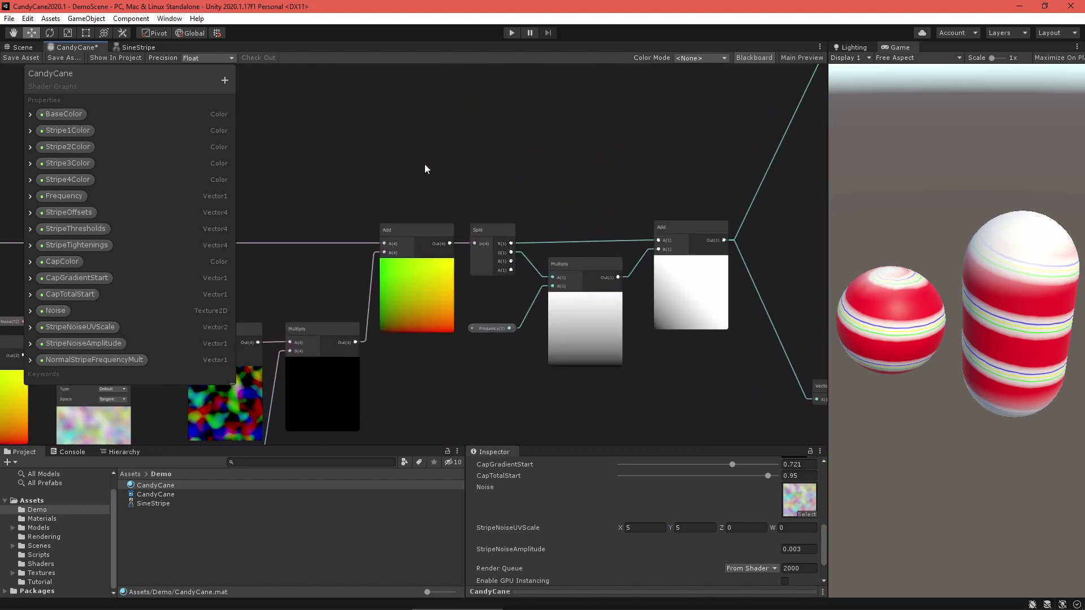
pyautogui.moveTo(660, 165); pyautogui.dragTo(592, 161, button='middle')
pyautogui.scroll(-3, 592, 161)
pyautogui.moveTo(677, 111); pyautogui.dragTo(447, 381, button='middle')
pyautogui.moveTo(598, 145); pyautogui.dragTo(485, 298, button='middle')
pyautogui.scroll(2, 485, 298)
pyautogui.moveTo(492, 267); pyautogui.dragTo(489, 254)
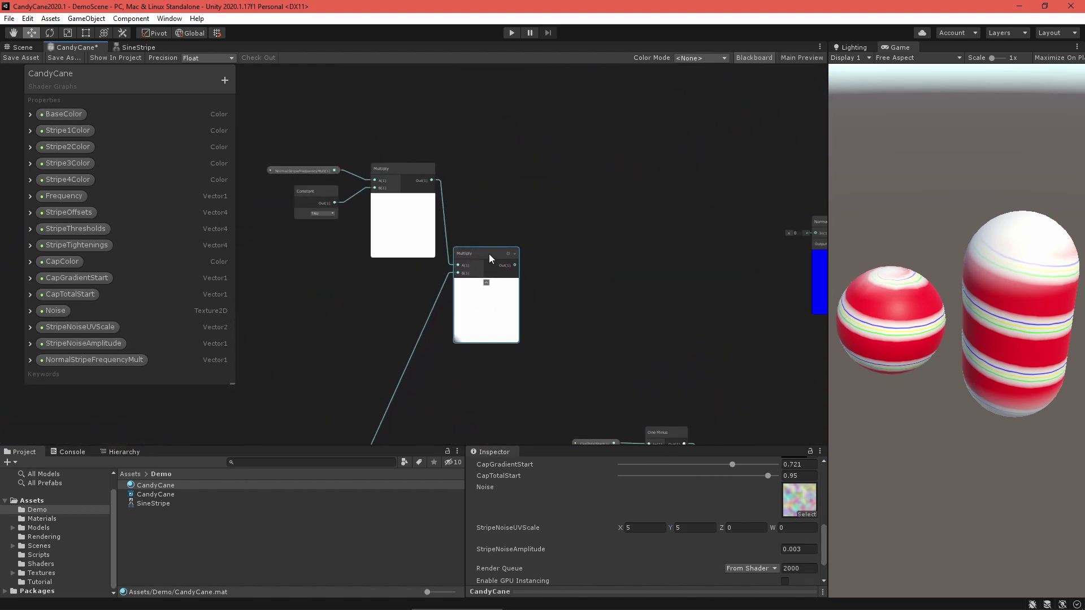
# Add a Sine node beyond the second Multiply and connect the Multiply output to its In
pyautogui.moveTo(576, 255); pyautogui.dragTo(476, 274, button='middle')
pyautogui.scroll(2, 477, 274)
pyautogui.press('space')
pyautogui.write('sine')
pyautogui.press('Return')
pyautogui.scroll(3, 478, 278)
pyautogui.moveTo(486, 307); pyautogui.dragTo(478, 265)
pyautogui.moveTo(350, 290); pyautogui.dragTo(460, 287)
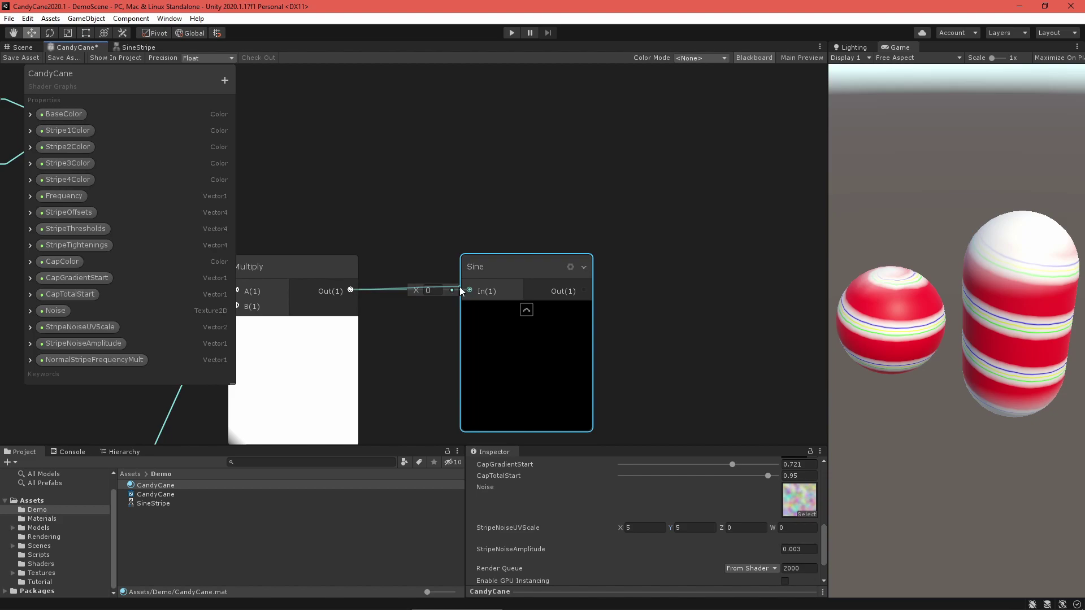
pyautogui.scroll(-4, 498, 202)
# Add a Vector2 property named NormalNoiseUVScale and enter 1 as its default
pyautogui.click(224, 80)
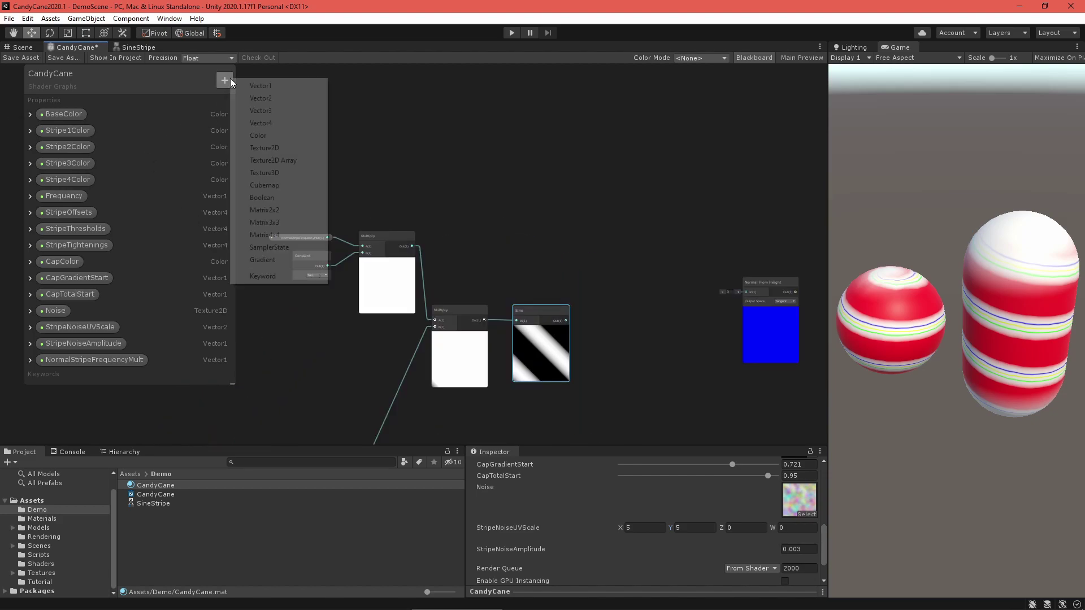
pyautogui.click(263, 98)
pyautogui.write('NormalNoiseUVScale')
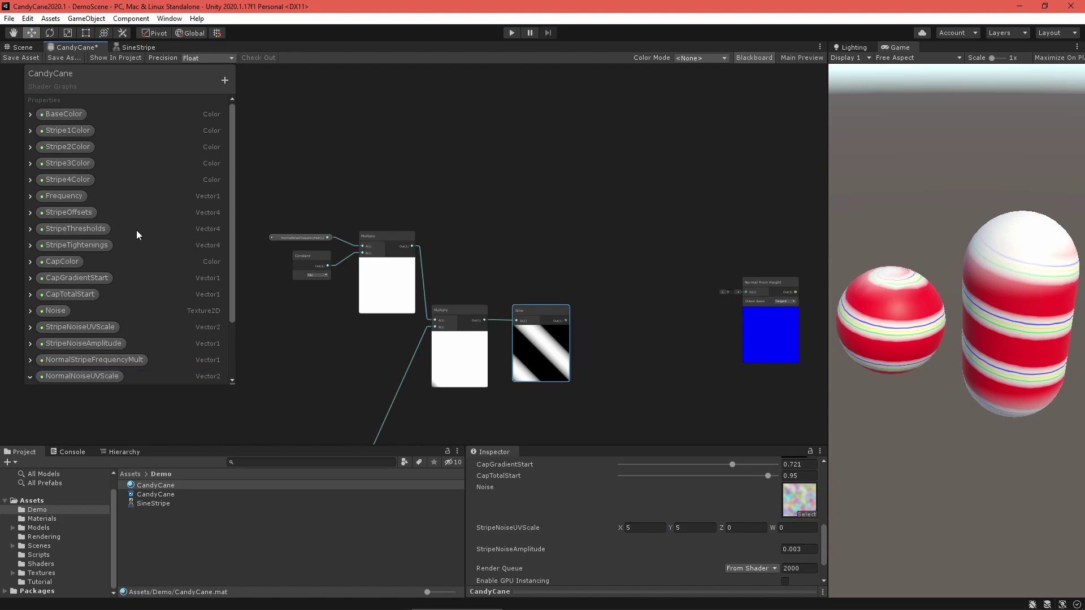
pyautogui.scroll(-3, 137, 235)
pyautogui.click(108, 351)
pyautogui.write('1')
pyautogui.click(31, 309)
# Add a UV node above the NormalStripeFrequencyMult nodes
pyautogui.moveTo(381, 125); pyautogui.dragTo(405, 187, button='middle')
pyautogui.scroll(1, 351, 161)
pyautogui.press('space')
pyautogui.write('uv')
pyautogui.press('Return')
pyautogui.scroll(3, 387, 162)
# Feed the UV output into a new Multiply node and connect a NormalNoiseUVScale property node to its B input
pyautogui.moveTo(385, 177); pyautogui.dragTo(495, 174)
pyautogui.press('space')
pyautogui.write('mul')
pyautogui.press('Return')
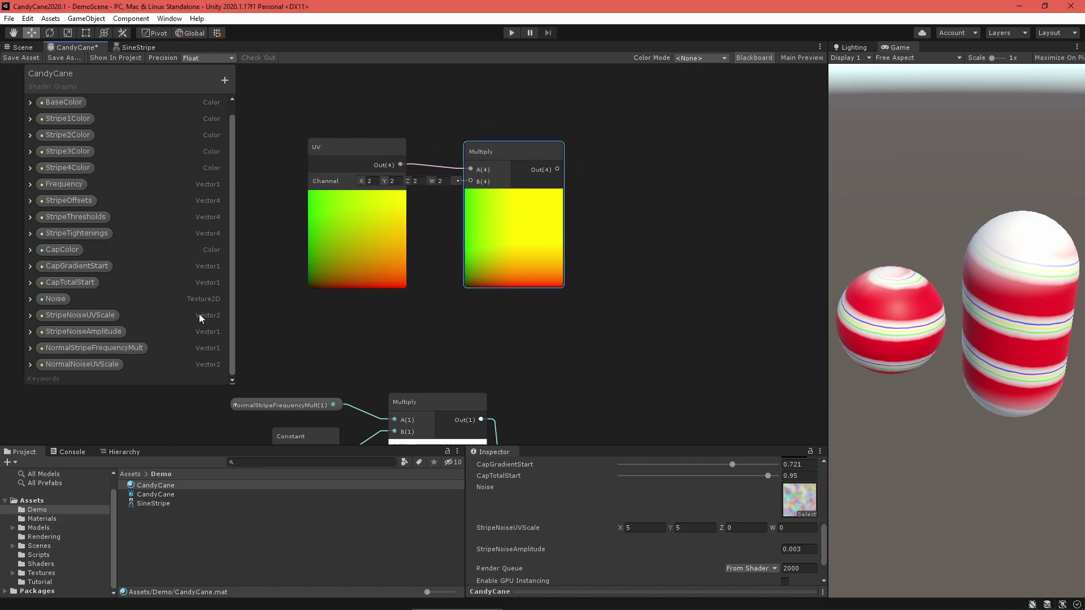
pyautogui.moveTo(417, 323); pyautogui.dragTo(470, 181)
# Add a Sample Texture 2D node, connecting the scaled UVs to its UV input and a Noise property node to its Texture input
pyautogui.rightClick(590, 176)
pyautogui.click(591, 176)
pyautogui.write('samp')
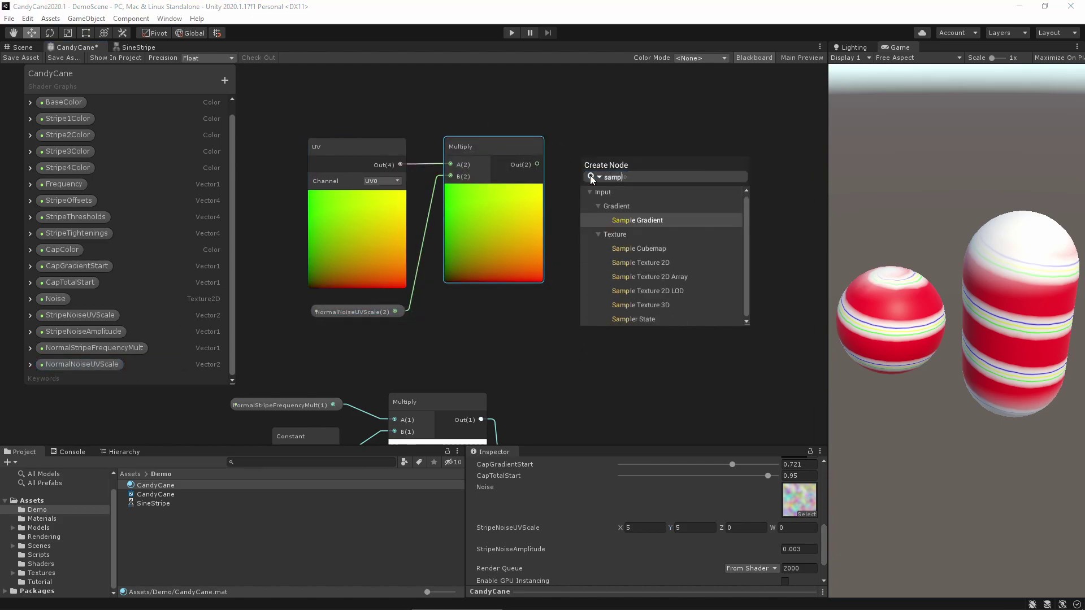
pyautogui.doubleClick(641, 263)
pyautogui.moveTo(636, 117); pyautogui.dragTo(525, 165, button='middle')
pyautogui.moveTo(503, 238); pyautogui.dragTo(511, 188)
pyautogui.moveTo(522, 172); pyautogui.dragTo(501, 172)
# Add a Remap node beyond the new Sample Texture 2D node and connect the sampler's B channel to its In
pyautogui.moveTo(680, 208); pyautogui.dragTo(553, 208, button='middle')
pyautogui.rightClick(554, 209)
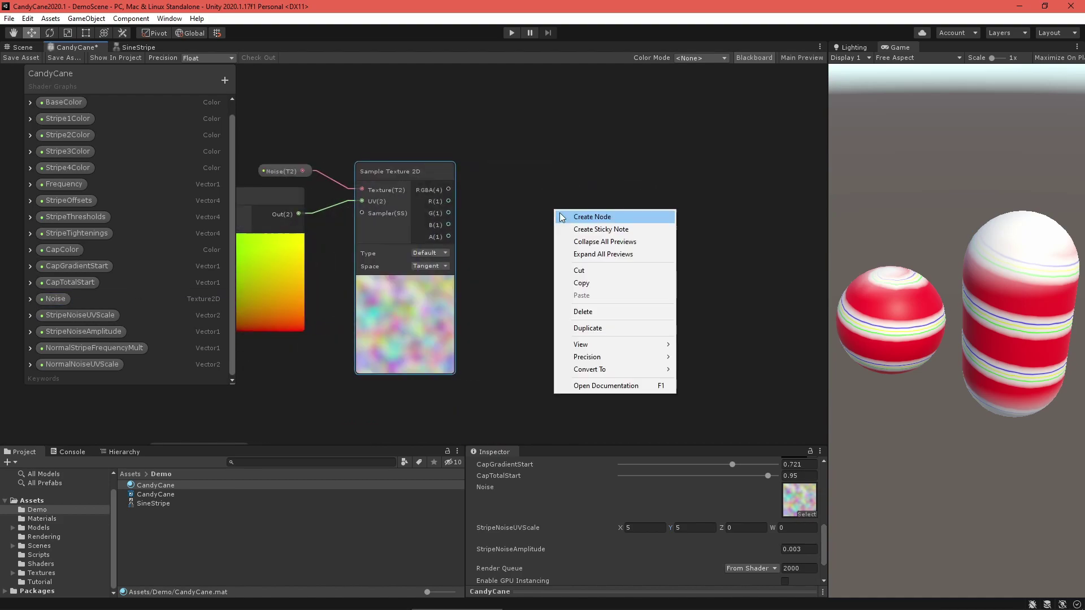
pyautogui.click(565, 219)
pyautogui.write('remap')
pyautogui.press('Return')
pyautogui.moveTo(573, 226); pyautogui.dragTo(552, 178)
pyautogui.moveTo(450, 224); pyautogui.dragTo(558, 214)
# Set the new Remap's In Min Max X to 0 and its Out Min Max X to -1
pyautogui.scroll(3, 498, 209)
pyautogui.click(484, 252)
pyautogui.write('0')
pyautogui.click(479, 266)
pyautogui.write('-1')
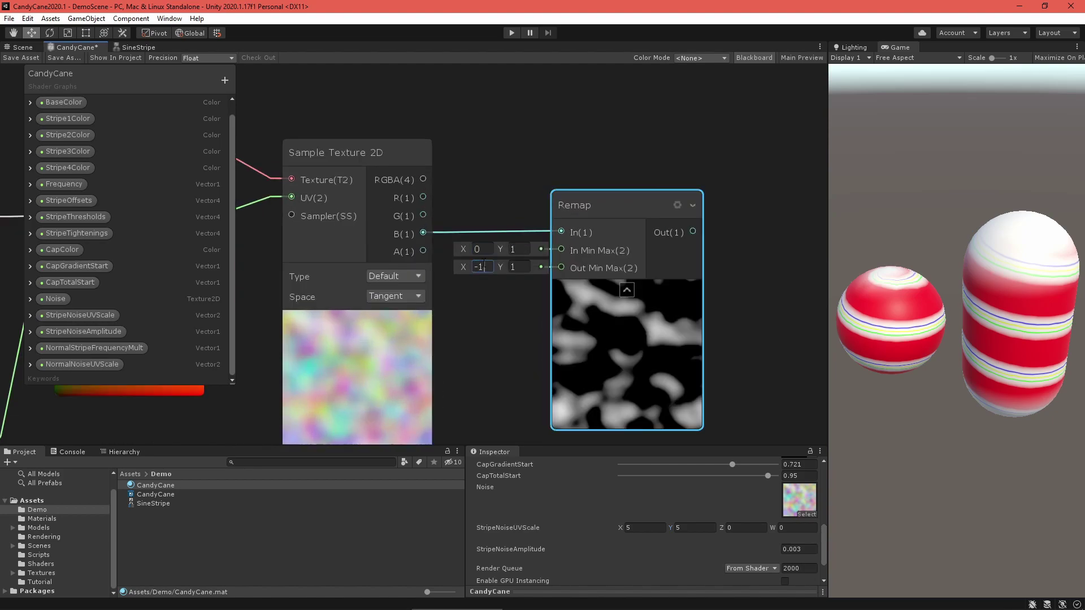
pyautogui.click(496, 327)
# Add a Vector1 property named NormalStripeStrength with a default of 1 and move it above NormalNoiseUVScale in the property list
pyautogui.scroll(-1, 508, 293)
pyautogui.scroll(-4, 508, 293)
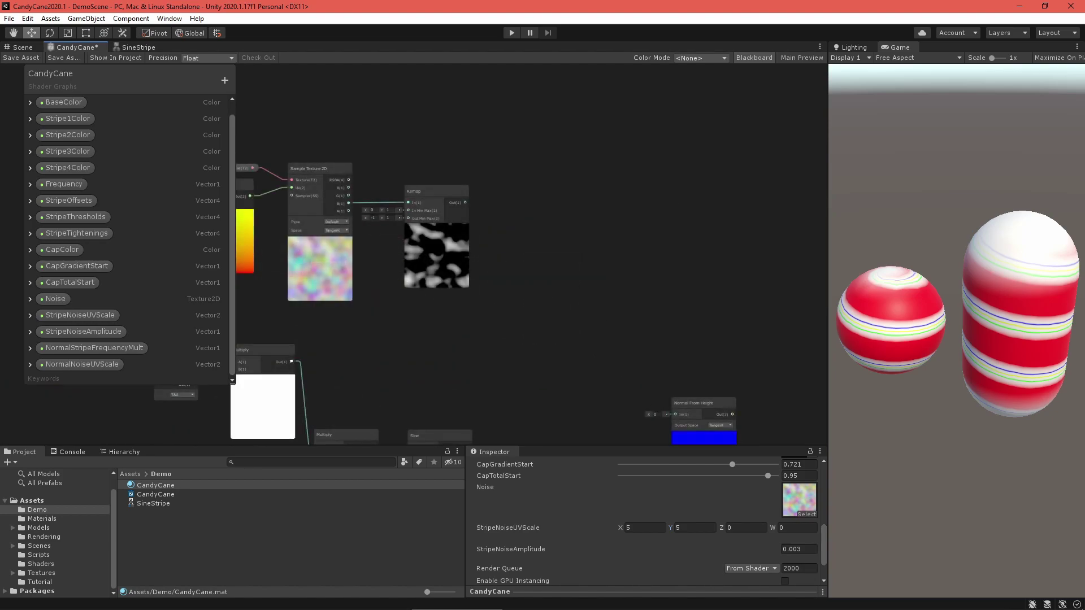
pyautogui.click(224, 82)
pyautogui.click(237, 88)
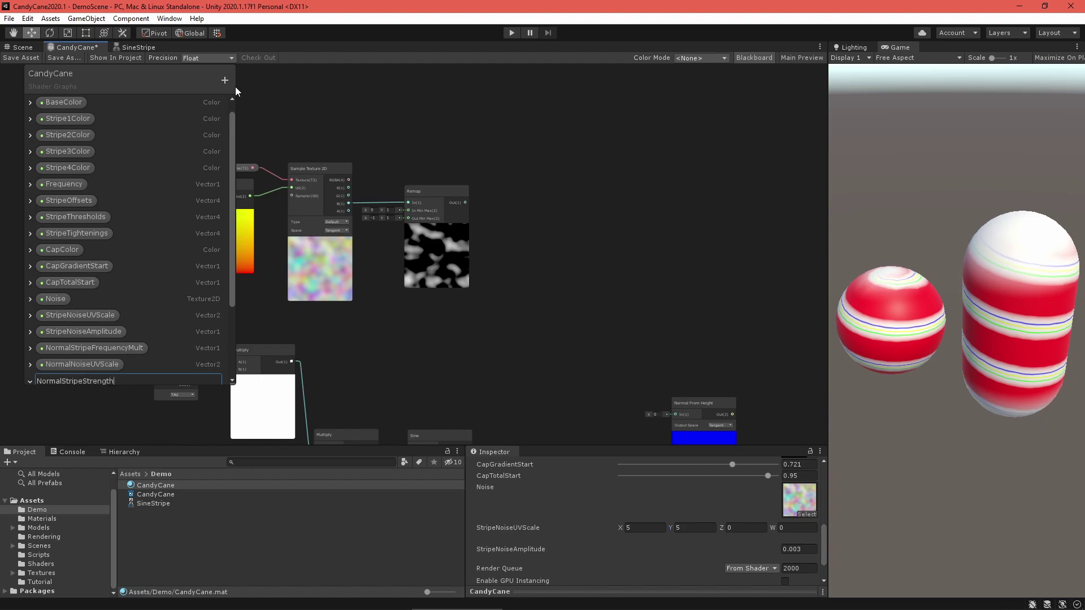
pyautogui.press('Return')
pyautogui.click(115, 350)
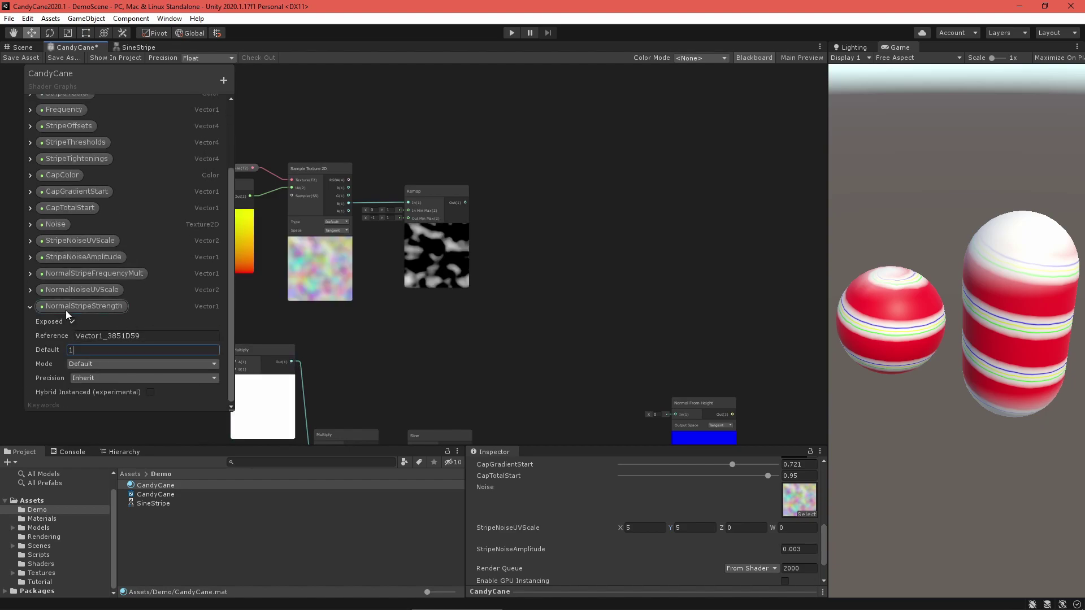
pyautogui.moveTo(45, 312); pyautogui.dragTo(31, 292)
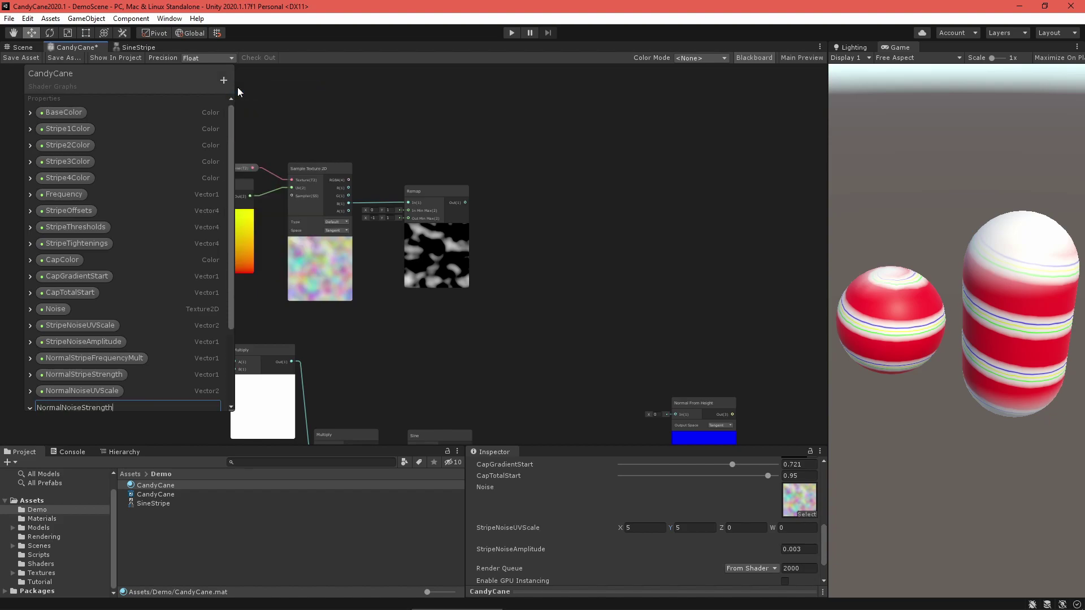
# Name the new Vector1 property NormalNoiseStrength and give it a default of 1
pyautogui.press('Return')
pyautogui.click(116, 349)
pyautogui.click(31, 310)
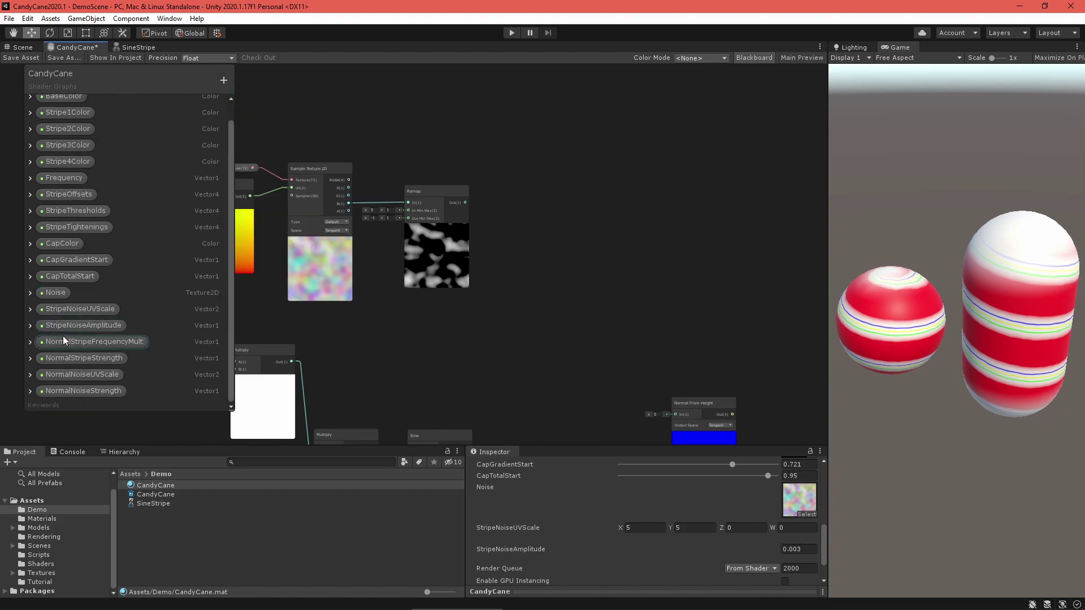
# Add a Multiply node after the Sine node, connecting a NormalStripeStrength property node to A and the Sine output to B
pyautogui.moveTo(436, 340); pyautogui.dragTo(410, 258, button='middle')
pyautogui.press('space')
pyautogui.write('mult')
pyautogui.press('Return')
pyautogui.scroll(1, 463, 317)
pyautogui.moveTo(439, 374); pyautogui.dragTo(454, 352)
pyautogui.moveTo(475, 331)
pyautogui.mouseDown()
pyautogui.moveTo(506, 334)
pyautogui.moveTo(498, 327)
pyautogui.moveTo(481, 342)
pyautogui.mouseUp()
pyautogui.moveTo(416, 342); pyautogui.dragTo(411, 342)
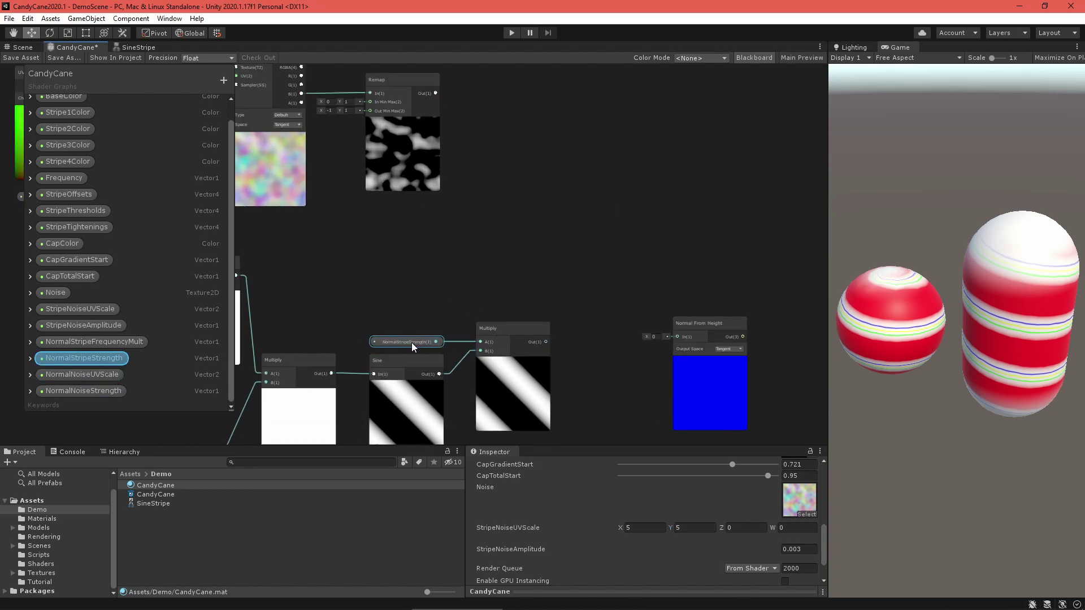
# Add a Multiply node that scales the noise Remap output by a NormalNoiseStrength property node
pyautogui.moveTo(481, 161); pyautogui.dragTo(478, 207, button='middle')
pyautogui.press('space')
pyautogui.write('mult')
pyautogui.press('Return')
pyautogui.moveTo(504, 224); pyautogui.dragTo(501, 175)
pyautogui.moveTo(433, 140); pyautogui.dragTo(439, 255)
pyautogui.scroll(2, 443, 267)
pyautogui.moveTo(520, 218); pyautogui.dragTo(506, 218)
# Sum the noise and stripe Multiply outputs with an Add node and connect the sum to Normal From Height's In
pyautogui.moveTo(698, 224); pyautogui.dragTo(545, 206, button='middle')
pyautogui.press('space')
pyautogui.write('add')
pyautogui.press('Return')
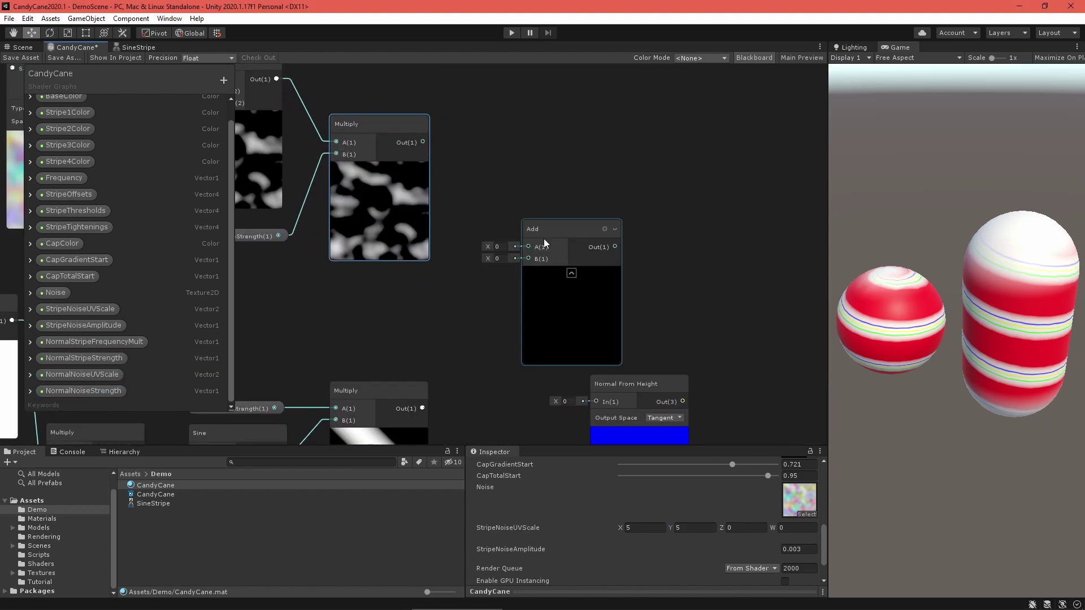
pyautogui.moveTo(544, 237); pyautogui.dragTo(510, 243)
pyautogui.moveTo(423, 142); pyautogui.dragTo(496, 265)
pyautogui.moveTo(453, 344); pyautogui.dragTo(453, 333, button='middle')
pyautogui.moveTo(422, 397); pyautogui.dragTo(484, 283)
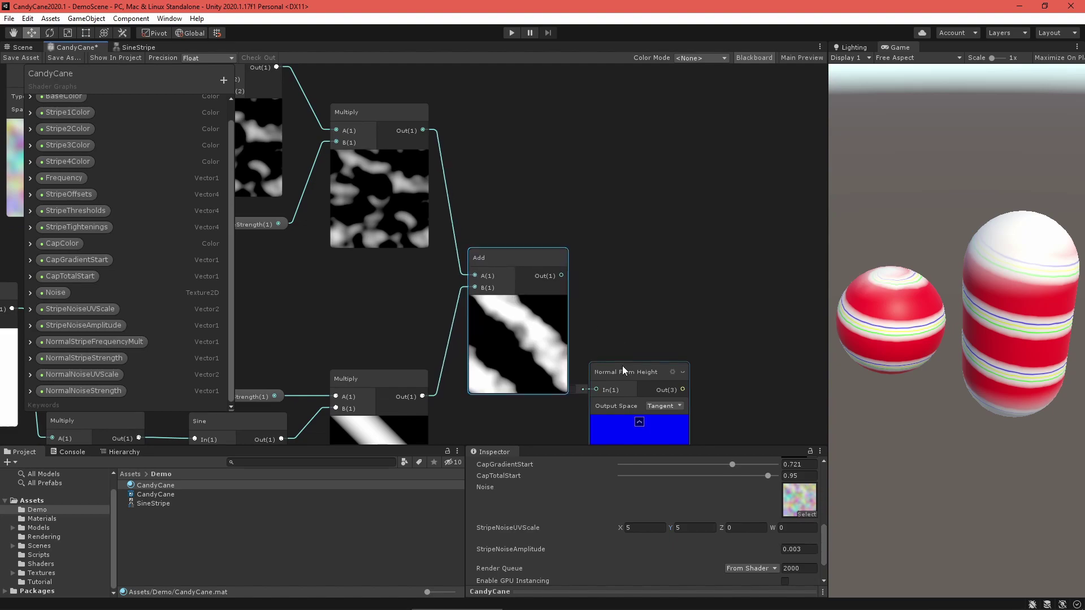
pyautogui.moveTo(622, 370); pyautogui.dragTo(639, 257)
pyautogui.moveTo(562, 276); pyautogui.dragTo(614, 277)
# Add a Vector1 property named OverallNormalStrength with a default of 0.1
pyautogui.moveTo(739, 264); pyautogui.dragTo(505, 238, button='middle')
pyautogui.click(223, 81)
pyautogui.click(237, 91)
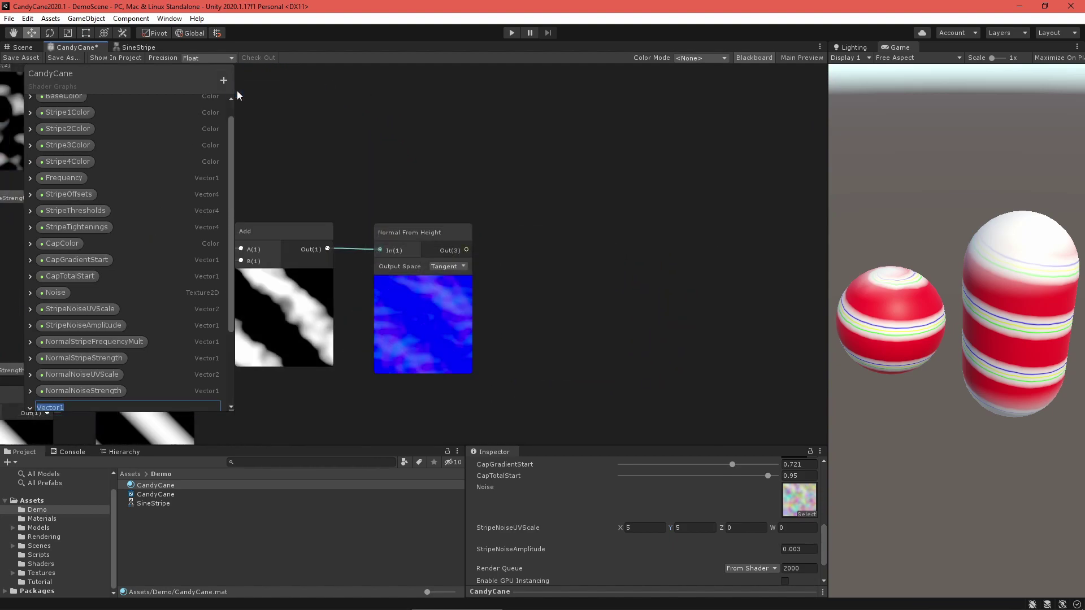
pyautogui.write('OverallNormalStrength')
pyautogui.press('Return')
pyautogui.scroll(-3, 113, 272)
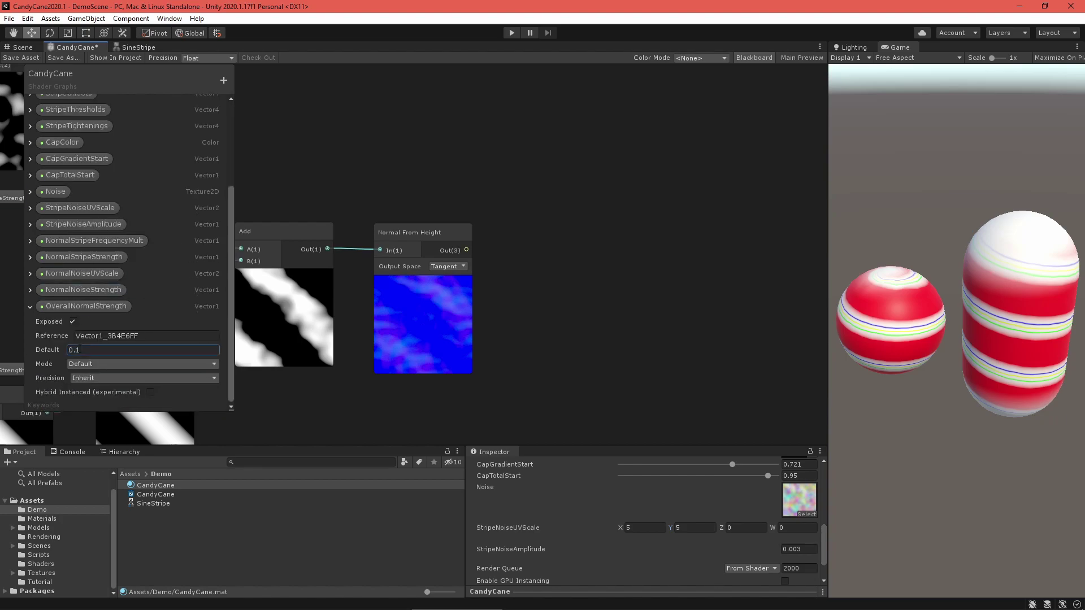
pyautogui.click(33, 308)
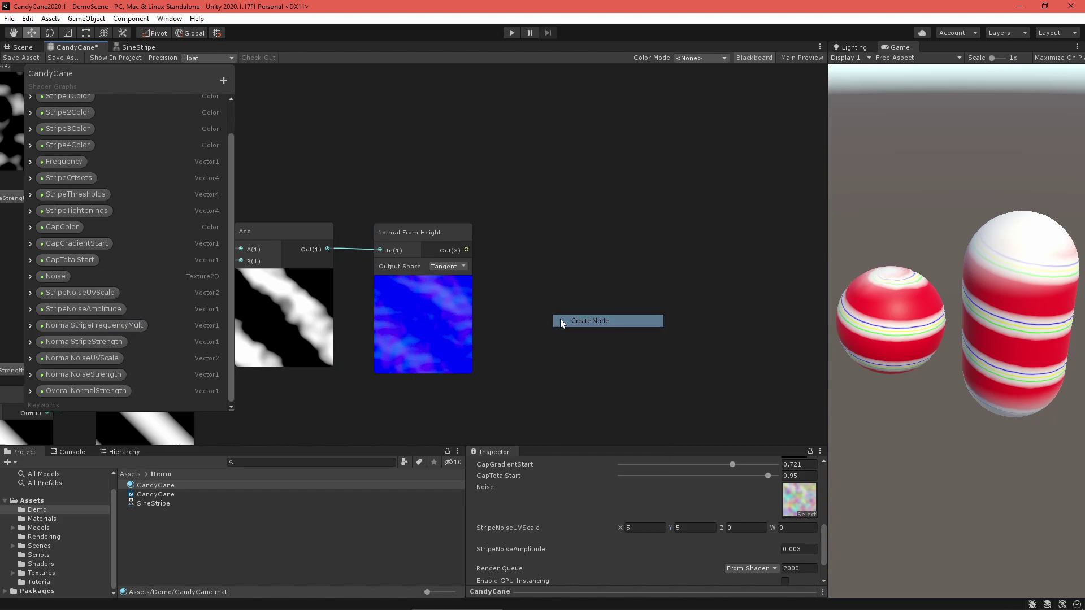
# Add a Normal Strength node, connecting Normal From Height to its In and an OverallNormalStrength property node to its Strength
pyautogui.click(560, 319)
pyautogui.write('normal')
pyautogui.click(608, 251)
pyautogui.moveTo(466, 250); pyautogui.dragTo(556, 289)
pyautogui.moveTo(513, 405); pyautogui.dragTo(542, 302)
pyautogui.moveTo(479, 391); pyautogui.dragTo(432, 379)
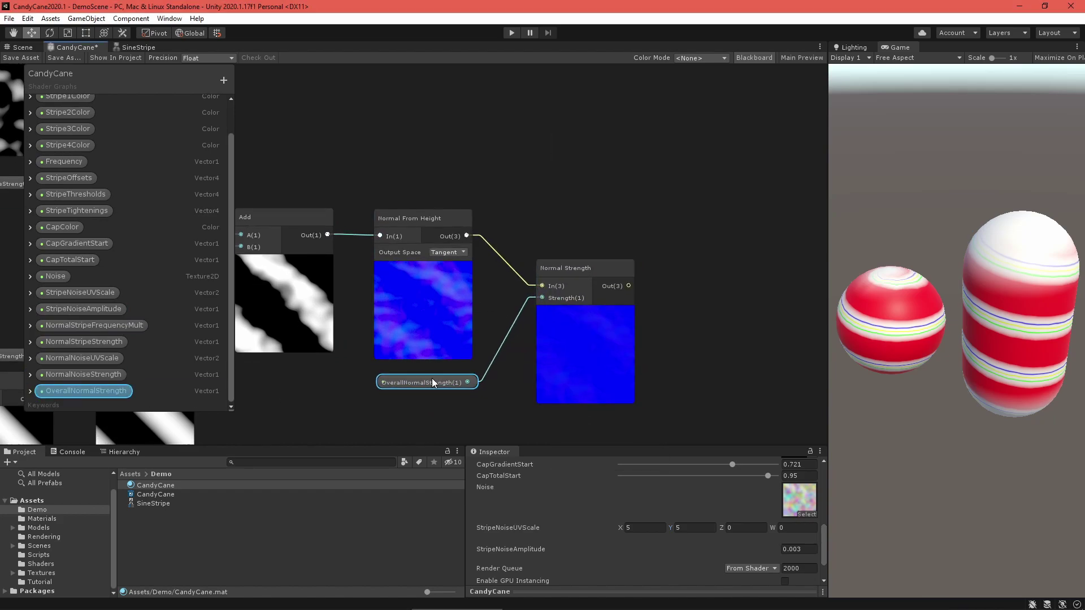
# Add a Multiply node below Normal From Height and connect OverallNormalStrength to its A input
pyautogui.moveTo(679, 398); pyautogui.dragTo(574, 284, button='middle')
pyautogui.moveTo(486, 327); pyautogui.dragTo(686, 229, button='middle')
pyautogui.rightClick(522, 272)
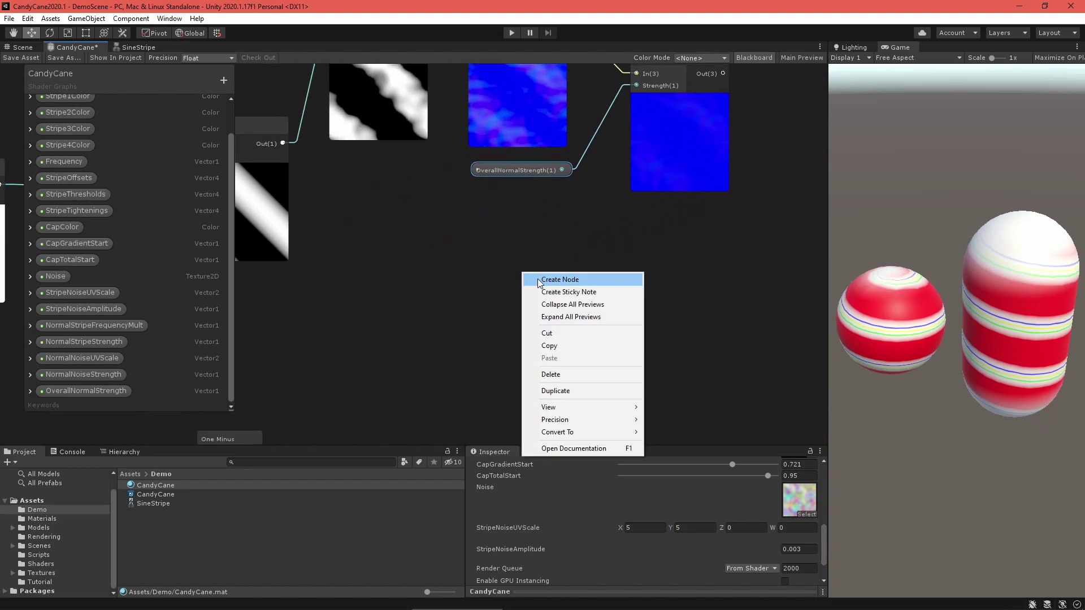
pyautogui.click(537, 279)
pyautogui.write('mult')
pyautogui.press('Return')
pyautogui.moveTo(545, 293); pyautogui.dragTo(497, 213)
pyautogui.moveTo(512, 172); pyautogui.dragTo(481, 230)
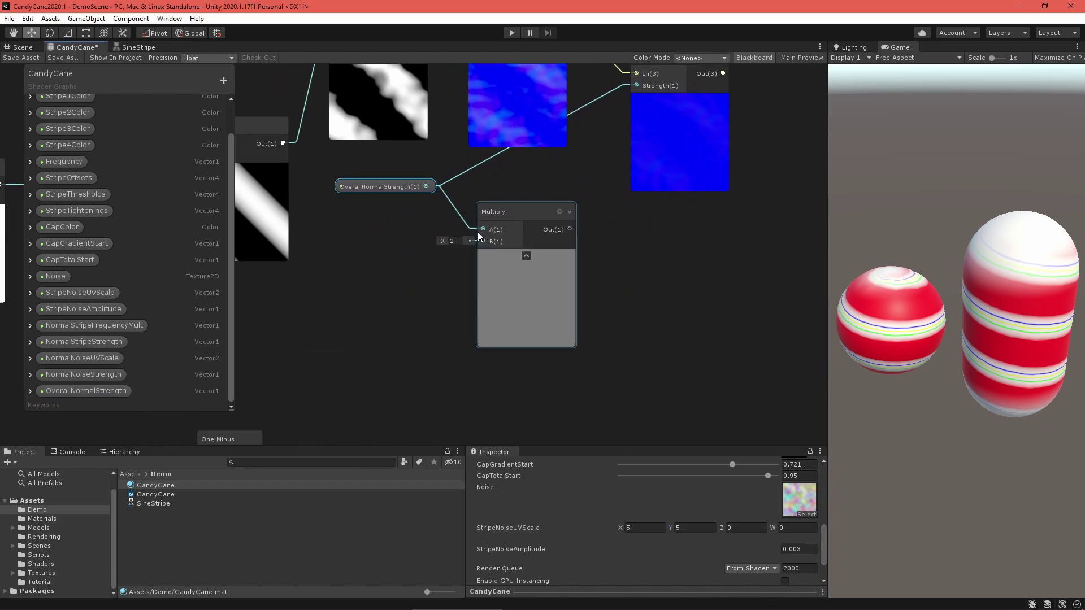
# Connect the cap mask Multiply's output to the new Multiply's B, and the new Multiply's output to Normal Strength's Strength
pyautogui.moveTo(428, 414); pyautogui.dragTo(469, 276, button='middle')
pyautogui.scroll(-2, 534, 268)
pyautogui.scroll(-1, 561, 316)
pyautogui.moveTo(561, 316); pyautogui.dragTo(483, 282, button='middle')
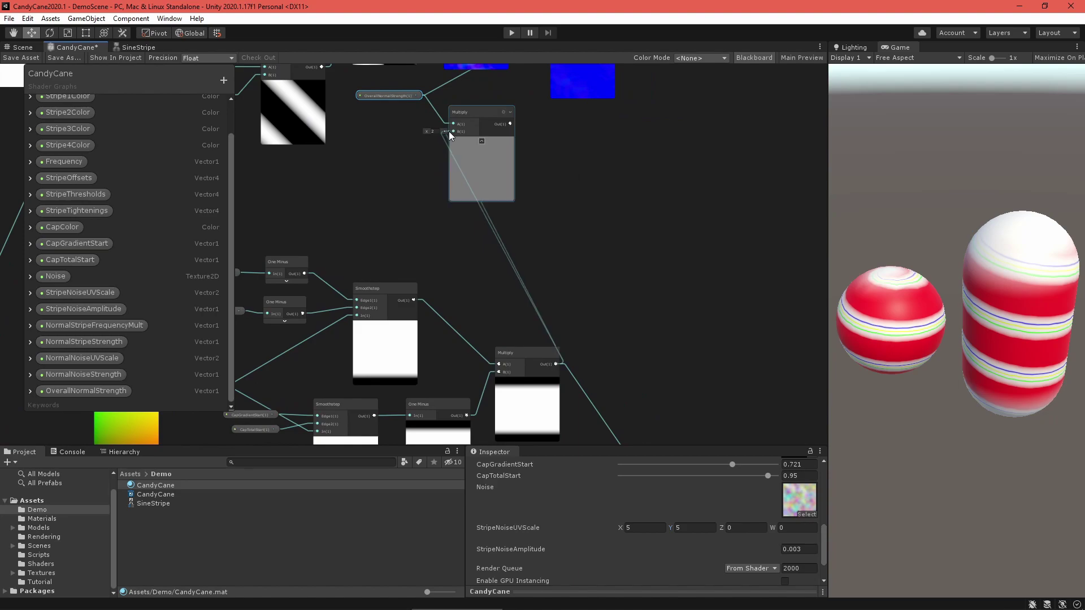
pyautogui.moveTo(449, 133); pyautogui.dragTo(452, 133)
pyautogui.moveTo(560, 270); pyautogui.dragTo(654, 300, button='middle')
pyautogui.scroll(-2, 605, 303)
pyautogui.scroll(-3, 608, 277)
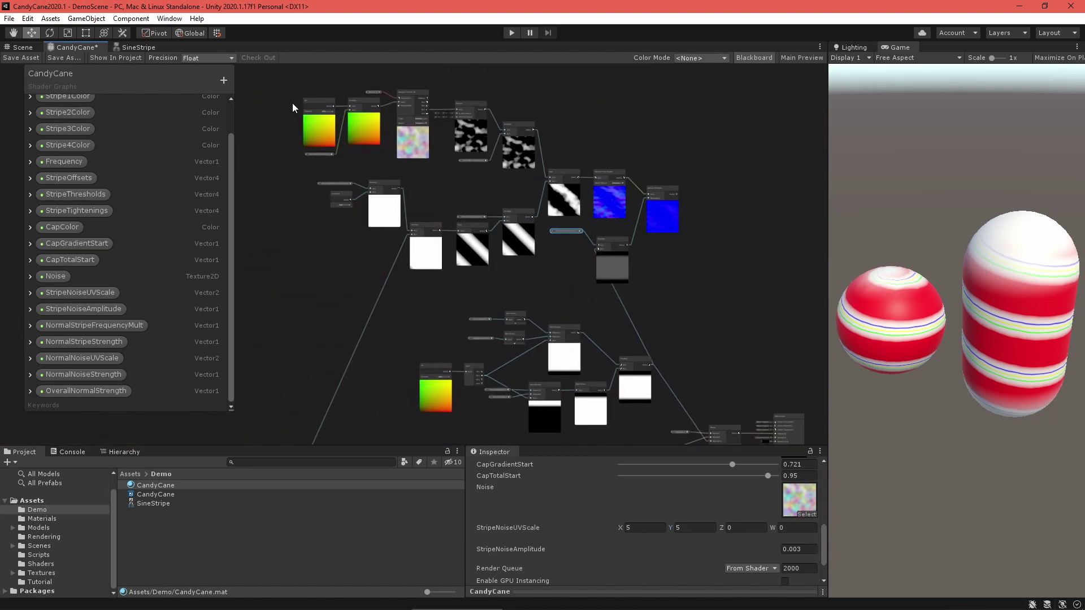
# Rearrange the OverallNormalStrength, Multiply, Normal From Height and Normal Strength nodes to space them out
pyautogui.moveTo(633, 250); pyautogui.dragTo(656, 251)
pyautogui.moveTo(653, 205); pyautogui.dragTo(722, 206)
pyautogui.moveTo(572, 233); pyautogui.dragTo(637, 250)
pyautogui.scroll(5, 720, 316)
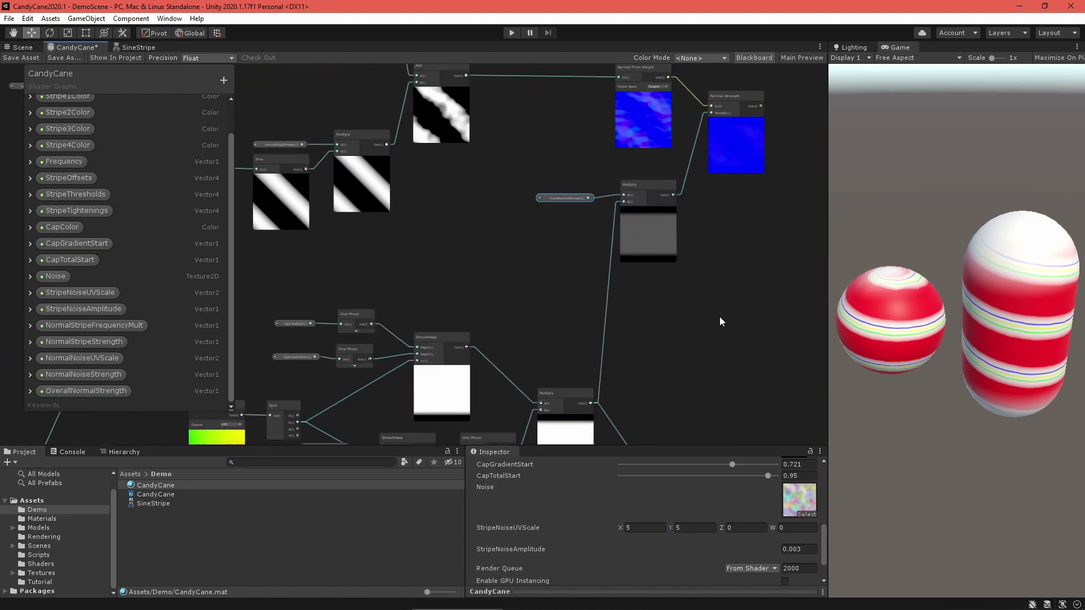
pyautogui.moveTo(469, 339); pyautogui.dragTo(462, 265, button='middle')
pyautogui.moveTo(719, 120); pyautogui.dragTo(547, 309, button='middle')
pyautogui.scroll(2, 547, 308)
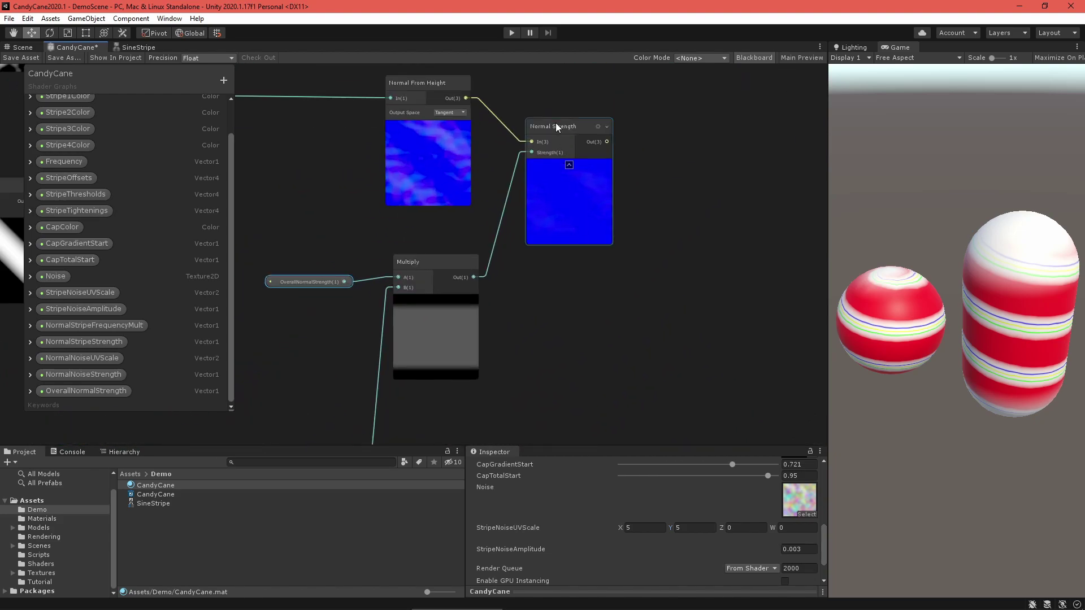
pyautogui.moveTo(555, 123); pyautogui.dragTo(555, 150)
# Add a Normal Vector node below Normal Strength and set its Space to Tangent
pyautogui.moveTo(707, 227); pyautogui.dragTo(667, 234, button='middle')
pyautogui.rightClick(563, 376)
pyautogui.click(592, 380)
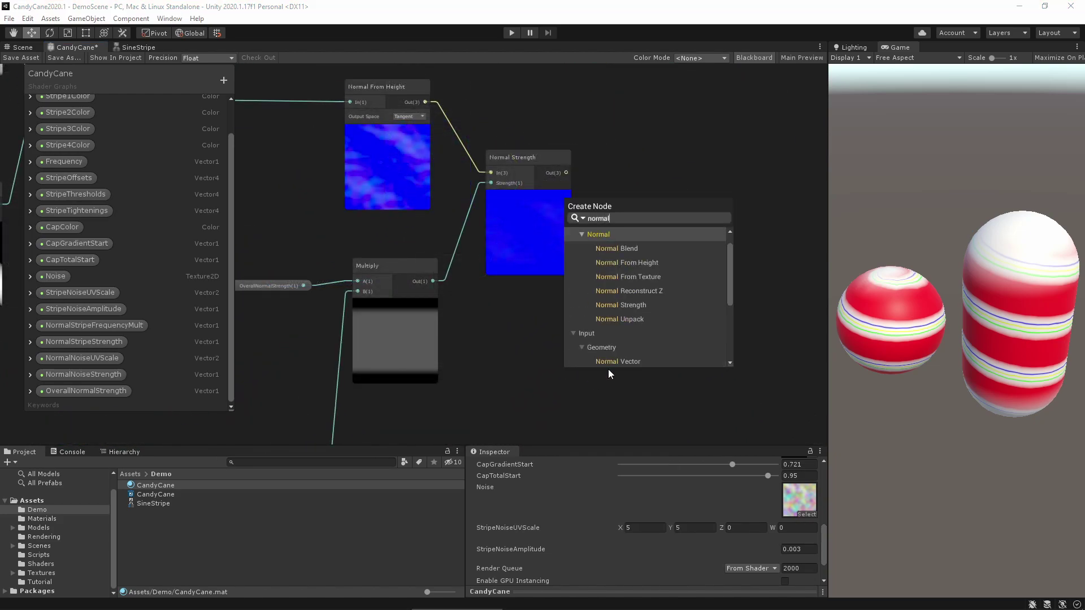
pyautogui.doubleClick(629, 362)
pyautogui.moveTo(610, 398); pyautogui.dragTo(532, 302)
pyautogui.scroll(1, 605, 346)
pyautogui.click(515, 298)
pyautogui.moveTo(612, 341); pyautogui.dragTo(501, 306, button='middle')
pyautogui.click(521, 347)
# Add a Normal Blend node, connecting Normal Strength to A and Normal Vector to B
pyautogui.rightClick(515, 271)
pyautogui.click(532, 277)
pyautogui.write('blend')
pyautogui.doubleClick(567, 355)
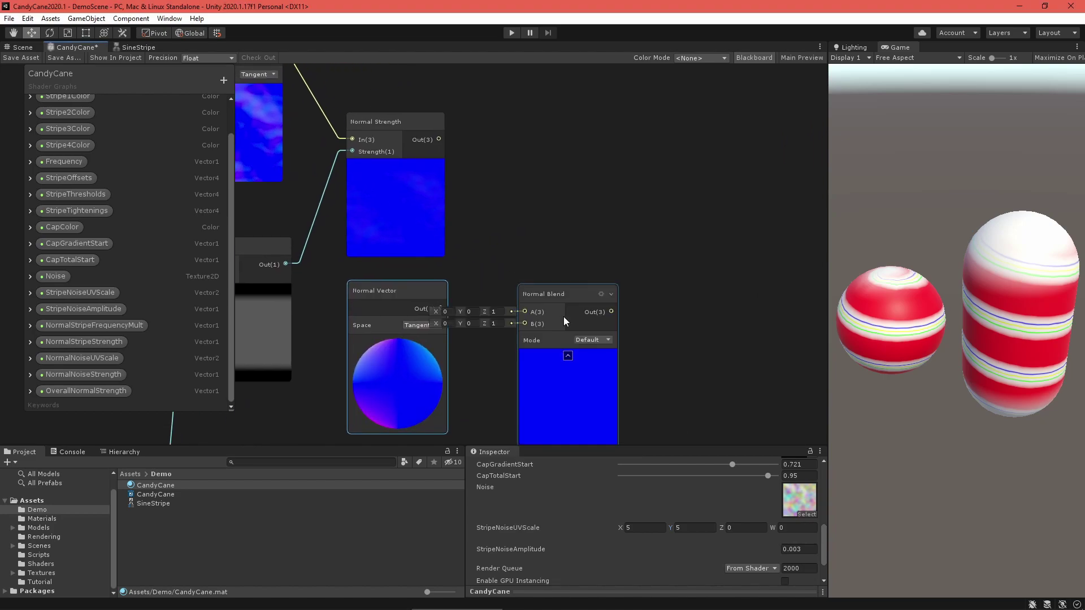
pyautogui.moveTo(564, 316); pyautogui.dragTo(580, 257)
pyautogui.moveTo(441, 308); pyautogui.dragTo(530, 228)
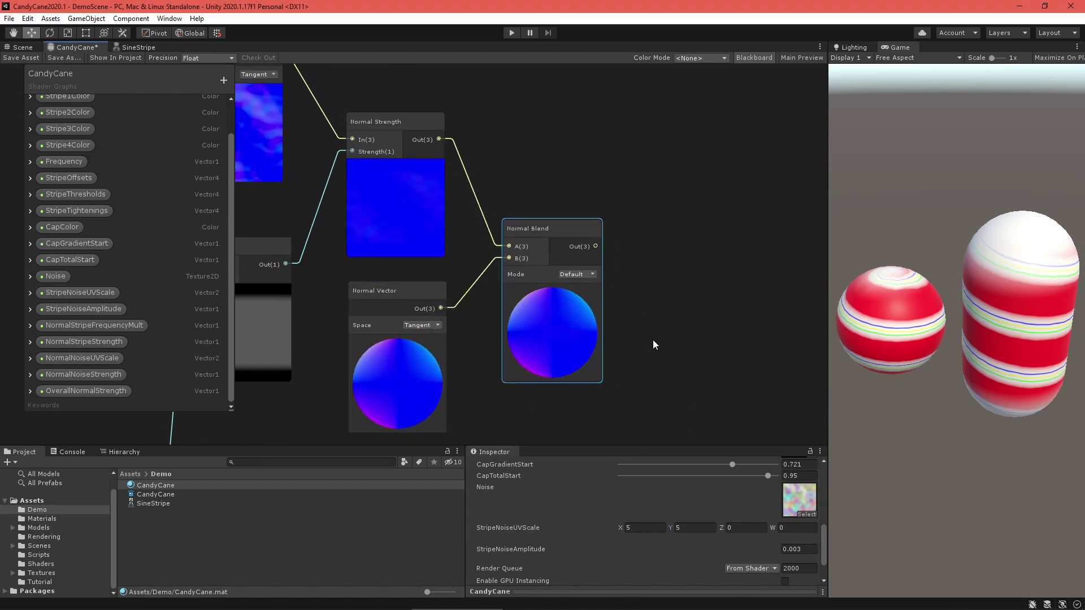
# Connect the Normal Blend output to the PBR Master's Normal input
pyautogui.scroll(-3, 667, 373)
pyautogui.moveTo(675, 398); pyautogui.dragTo(499, 141, button='middle')
pyautogui.scroll(-1, 568, 278)
pyautogui.moveTo(557, 213); pyautogui.dragTo(556, 253, button='middle')
pyautogui.moveTo(447, 80); pyautogui.dragTo(408, 212)
pyautogui.scroll(7, 413, 228)
pyautogui.moveTo(401, 187); pyautogui.dragTo(460, 261, button='middle')
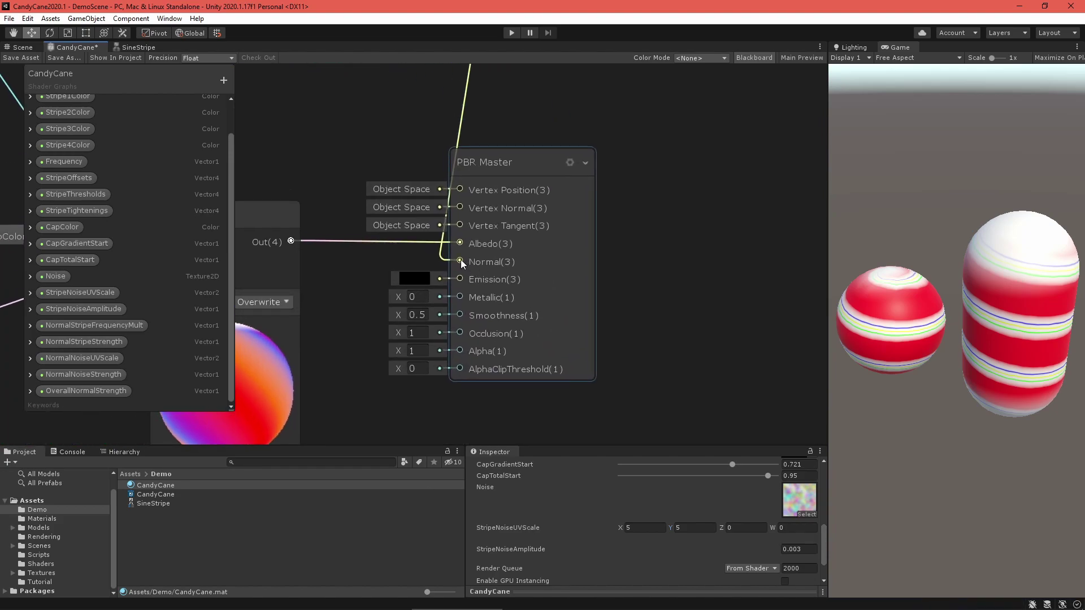
# Move the PBR Master node aside and choose Tangent as its Fragment Normal Space
pyautogui.moveTo(491, 162); pyautogui.dragTo(704, 161)
pyautogui.moveTo(745, 129); pyautogui.dragTo(500, 192, button='middle')
pyautogui.click(496, 186)
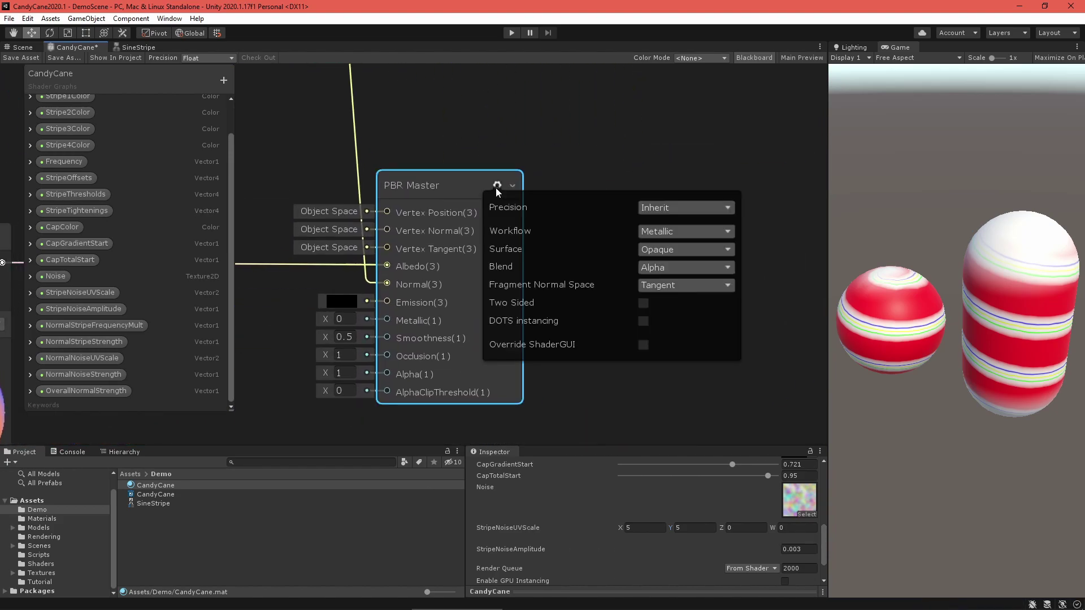
pyautogui.click(687, 287)
pyautogui.click(682, 296)
pyautogui.click(511, 186)
pyautogui.click(511, 186)
pyautogui.click(497, 185)
# Review the Normal Strength, Normal Vector and Normal Blend nodes that feed the master's Normal input
pyautogui.moveTo(382, 133); pyautogui.dragTo(495, 377, button='middle')
pyautogui.scroll(-3, 487, 319)
pyautogui.moveTo(369, 194); pyautogui.dragTo(433, 417, button='middle')
pyautogui.moveTo(351, 168); pyautogui.dragTo(448, 344, button='middle')
pyautogui.scroll(1, 450, 344)
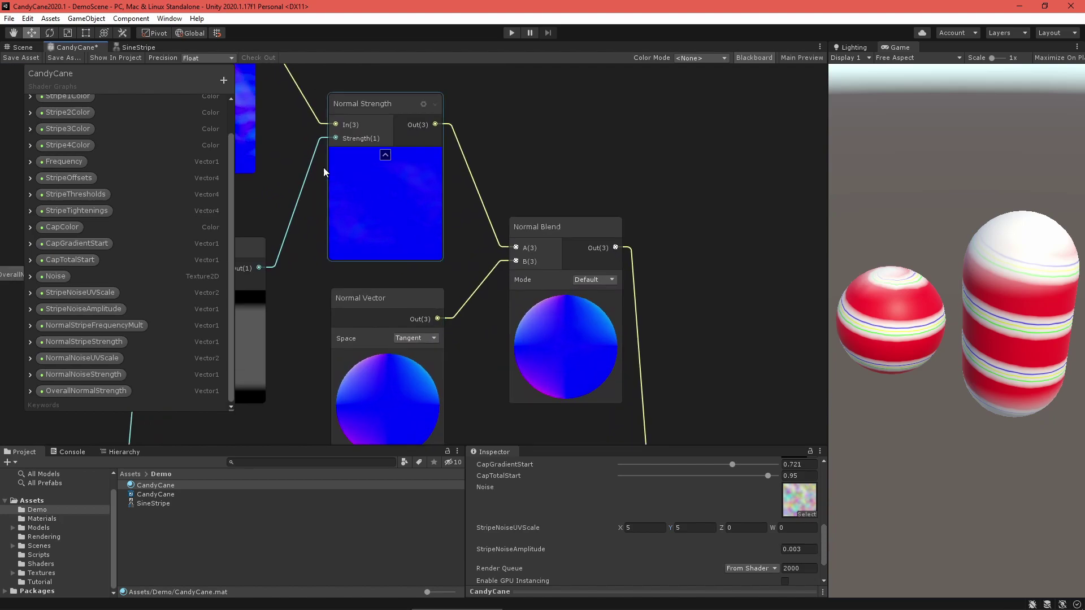
pyautogui.moveTo(295, 164); pyautogui.dragTo(505, 310, button='middle')
pyautogui.scroll(1, 447, 217)
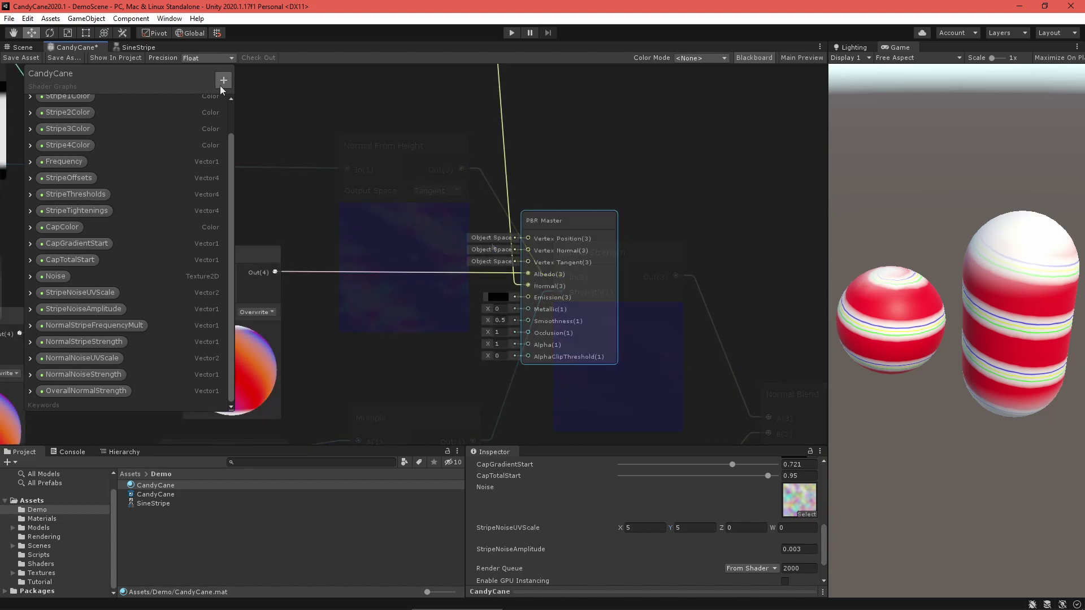
# Add a Vector1 property named Smoothness with a default of 0.5 and connect it to the PBR Master's Smoothness input
pyautogui.click(222, 84)
pyautogui.click(244, 93)
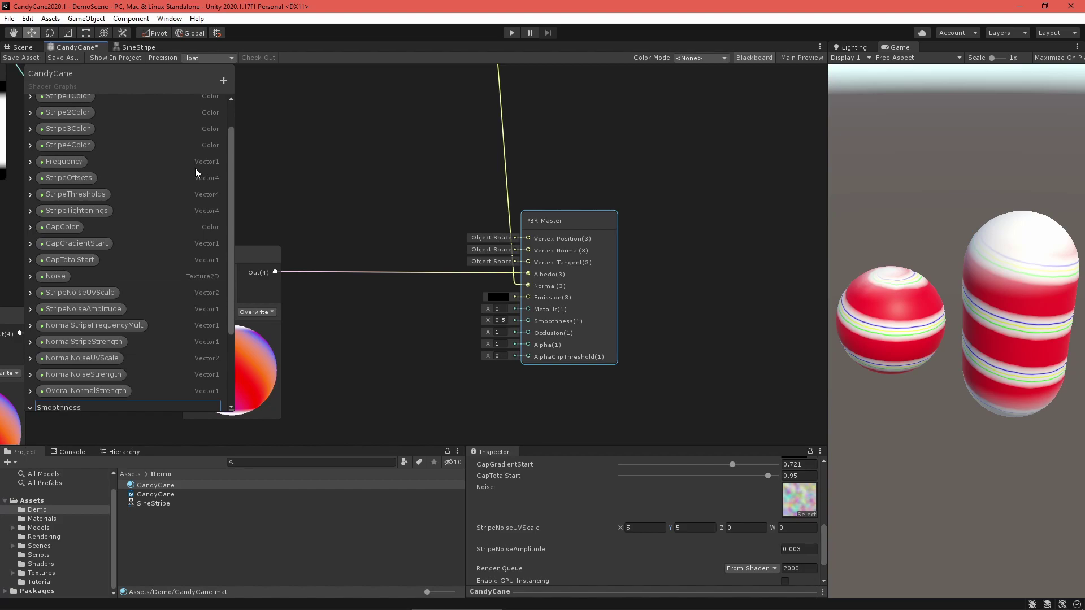
pyautogui.write('Smoothness')
pyautogui.press('Return')
pyautogui.click(84, 350)
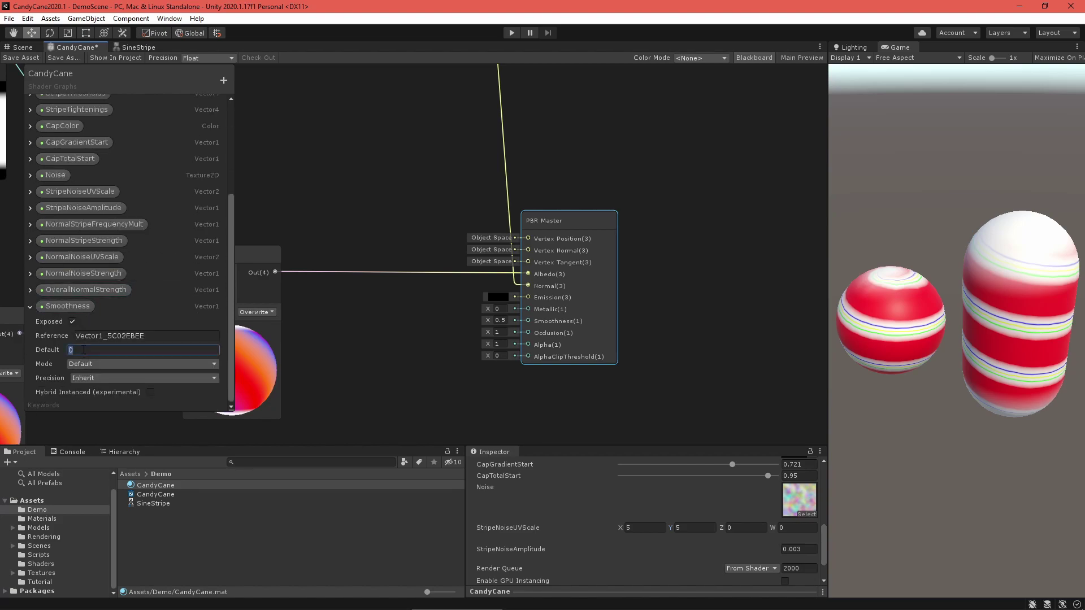
pyautogui.click(30, 306)
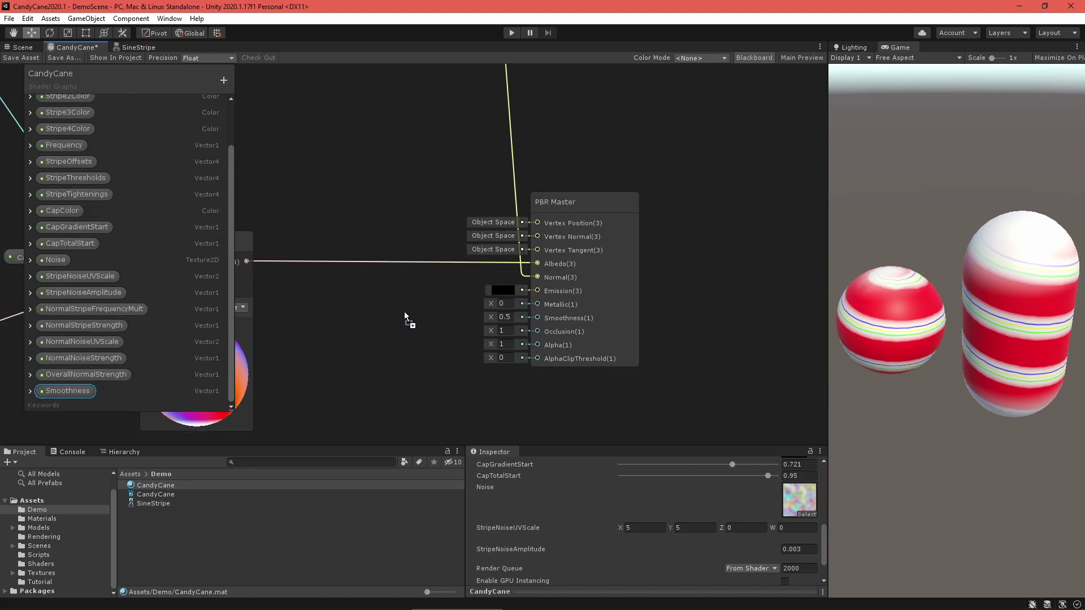
pyautogui.moveTo(416, 328); pyautogui.dragTo(537, 318)
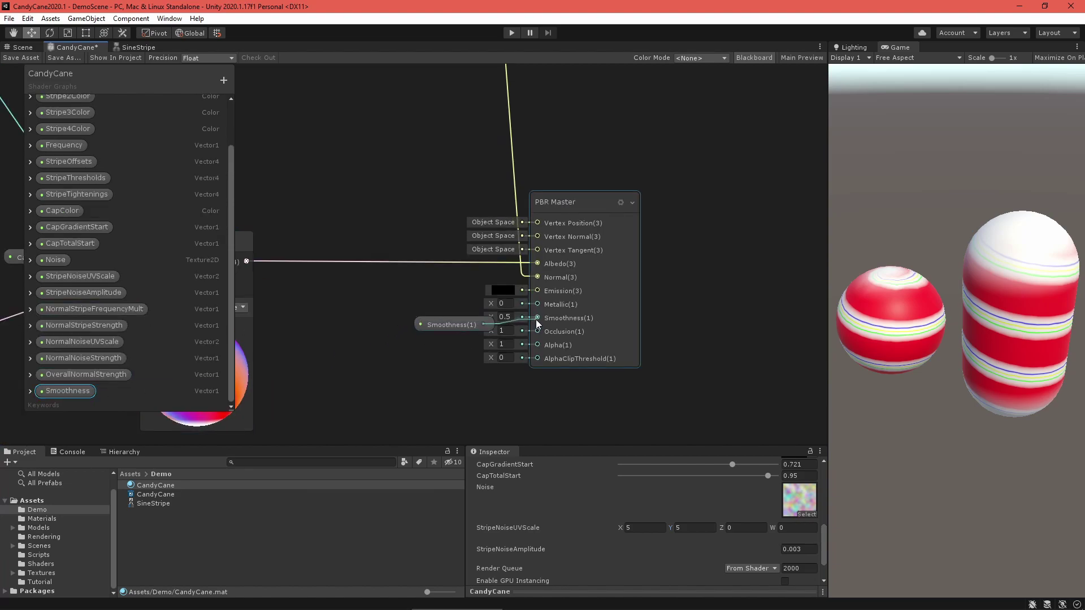
pyautogui.scroll(2, 450, 333)
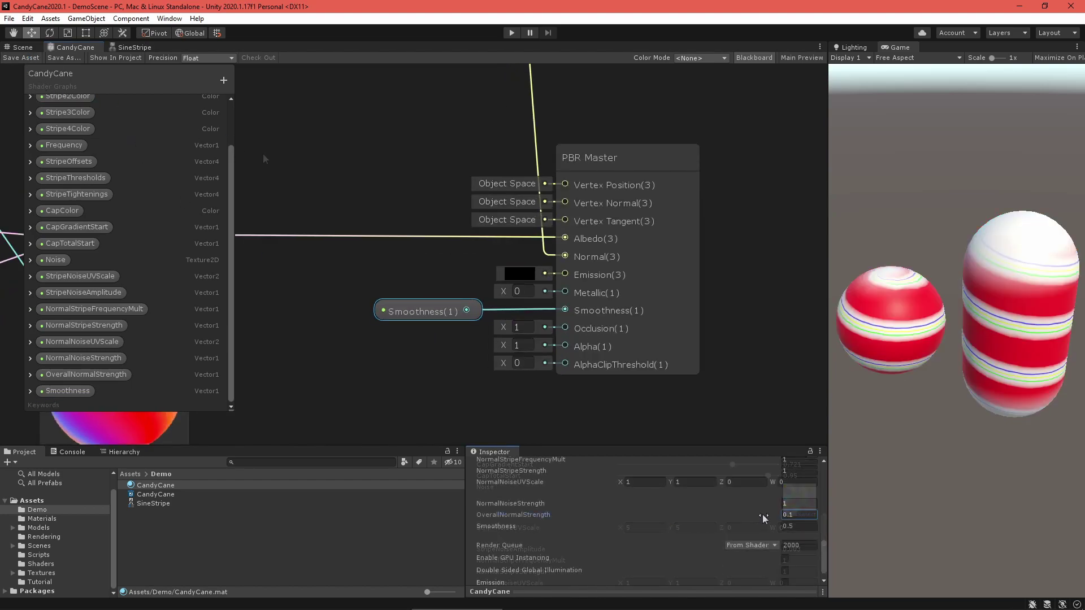
# Set the material's OverallNormalStrength to 1, NormalStripeFrequencyMult to 16.57, NormalStripeStrength to 0.46 and NormalNoiseStrength to 1.9
pyautogui.moveTo(762, 514)
pyautogui.mouseDown()
pyautogui.moveTo(798, 513)
pyautogui.moveTo(775, 504)
pyautogui.moveTo(812, 501)
pyautogui.mouseUp()
pyautogui.write('1')
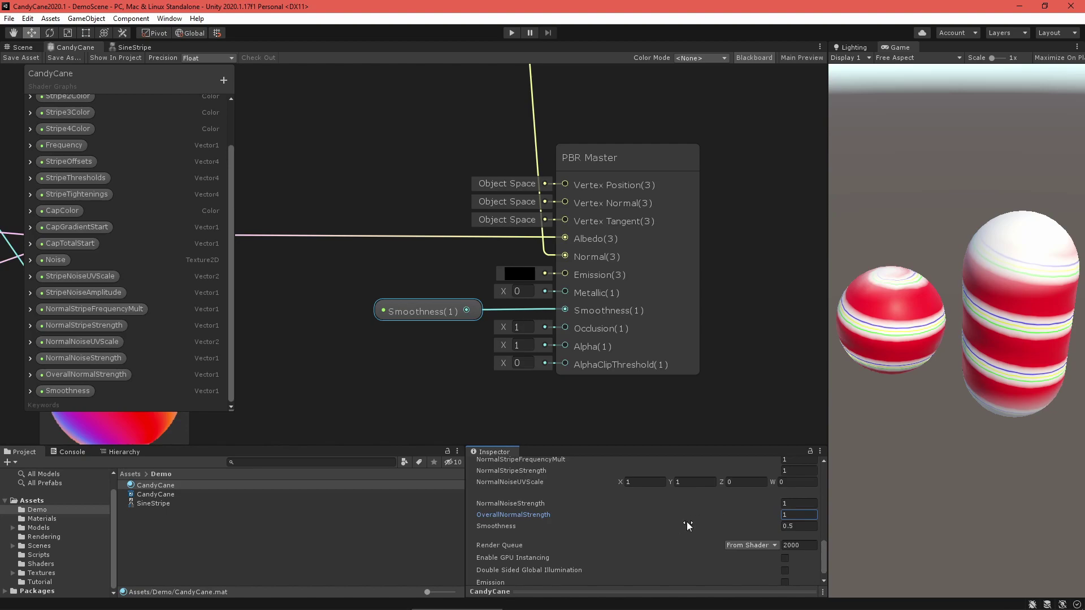
pyautogui.scroll(1, 825, 558)
pyautogui.click(799, 481)
pyautogui.write('4.25')
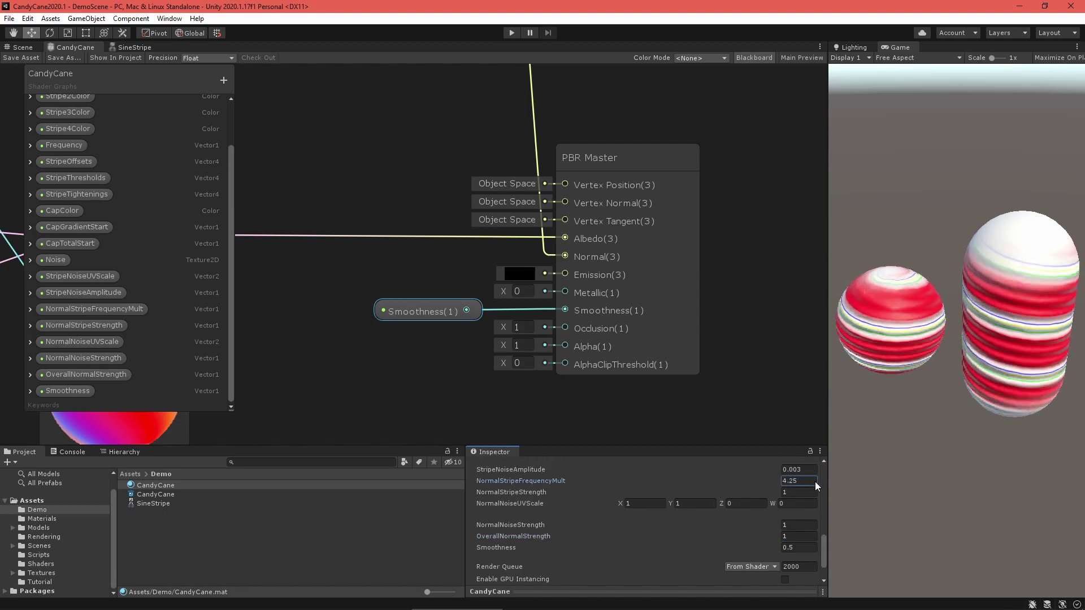
pyautogui.moveTo(815, 482); pyautogui.dragTo(1041, 477)
pyautogui.moveTo(758, 490)
pyautogui.mouseDown()
pyautogui.moveTo(768, 490)
pyautogui.moveTo(744, 491)
pyautogui.moveTo(761, 515)
pyautogui.mouseUp()
pyautogui.scroll(-1, 824, 550)
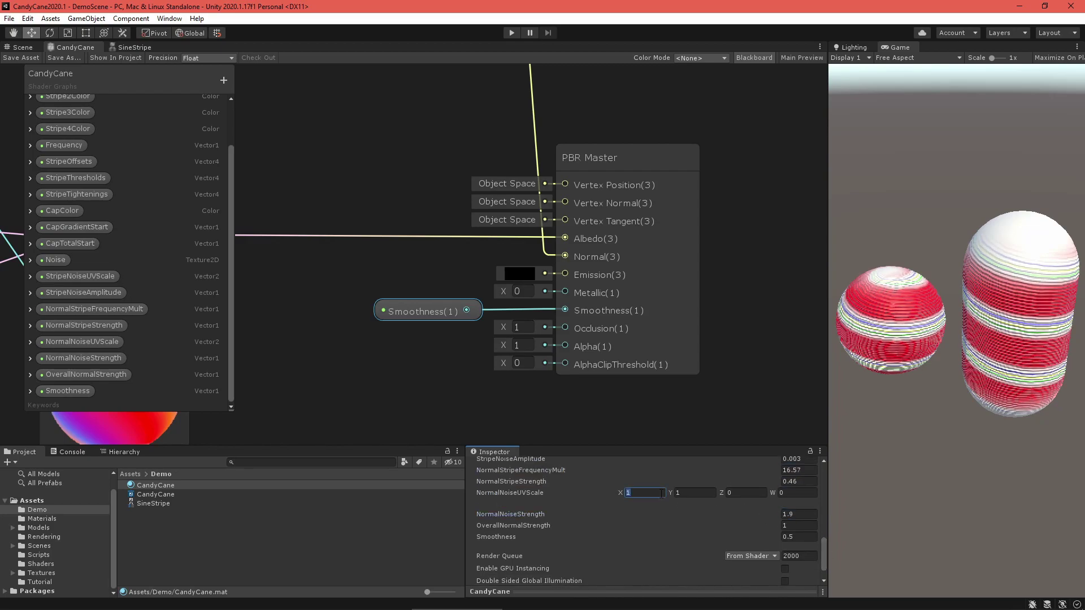
# Set the material's NormalNoiseUVScale to X 20 and Y 10
pyautogui.click(690, 494)
pyautogui.write('20')
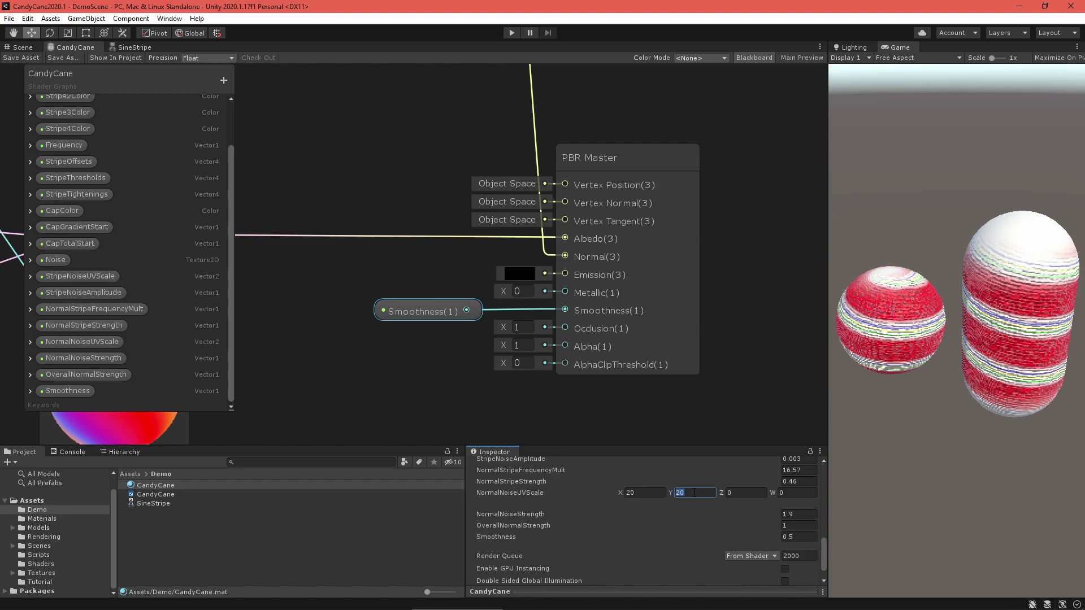
pyautogui.write('10')
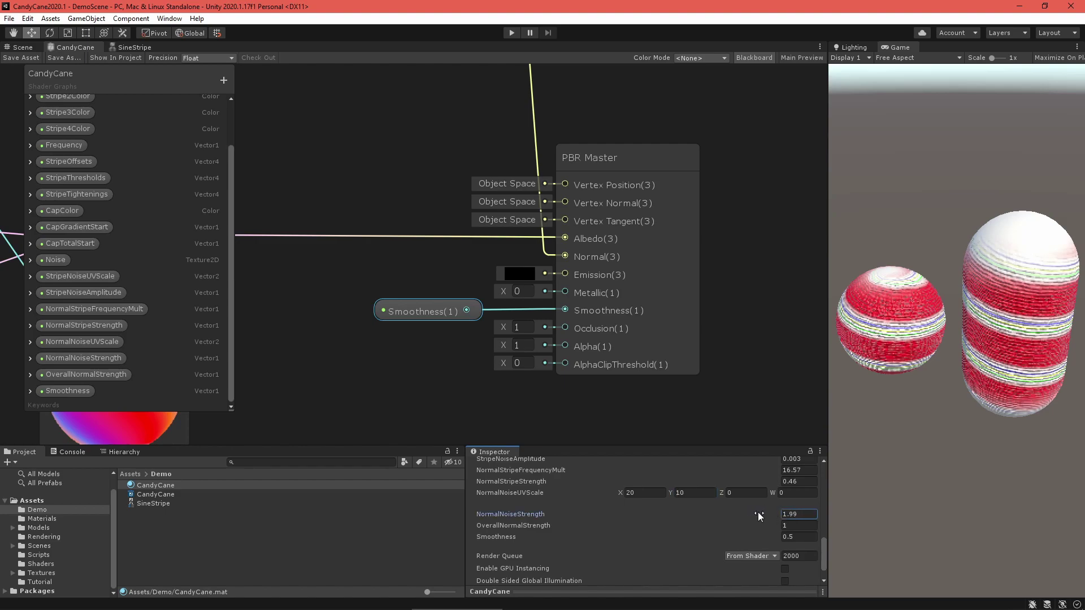
# Raise the material's NormalNoiseStrength to 7.17 and reduce OverallNormalStrength to about 0.12
pyautogui.moveTo(759, 514)
pyautogui.mouseDown()
pyautogui.moveTo(758, 525)
pyautogui.moveTo(744, 525)
pyautogui.mouseUp()
pyautogui.click(738, 511)
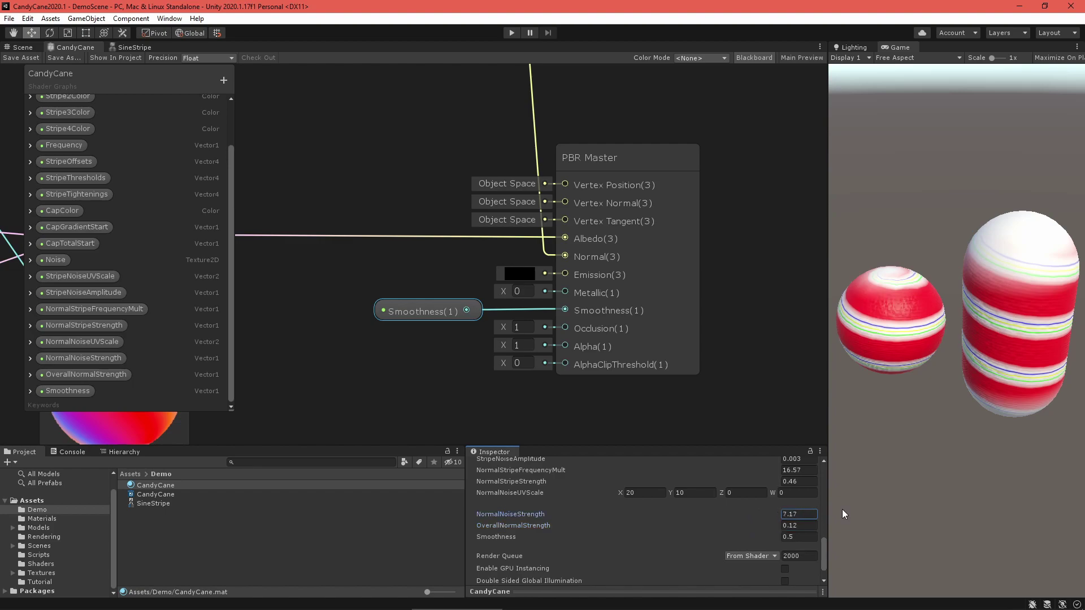
pyautogui.moveTo(760, 528); pyautogui.dragTo(764, 536)
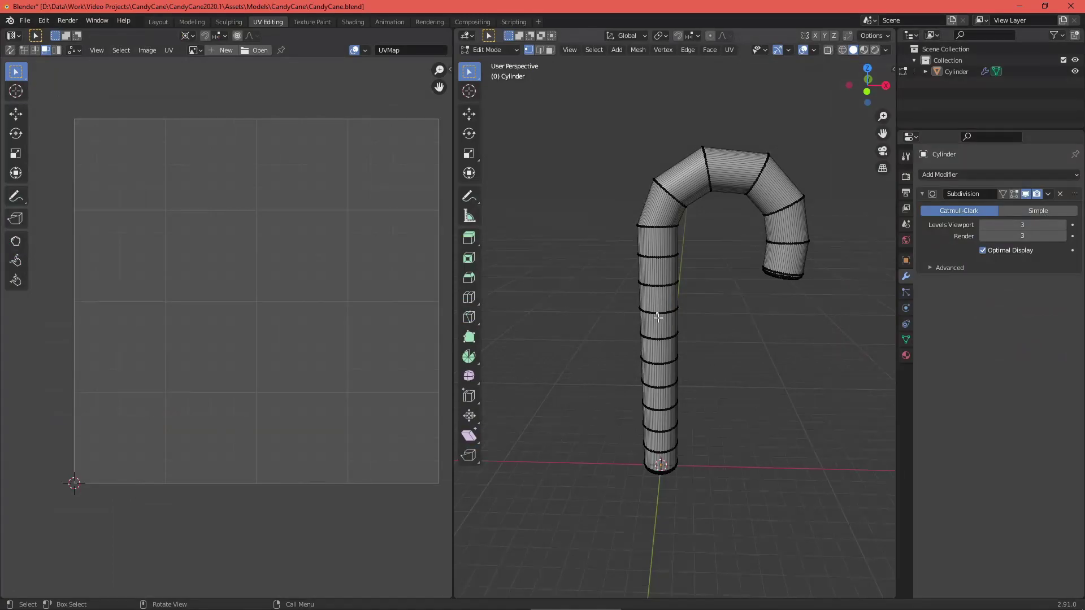
# In Blender, switch the candy cane mesh to face selection and select the faces at the hook's end to inspect their UVs
pyautogui.press('3')
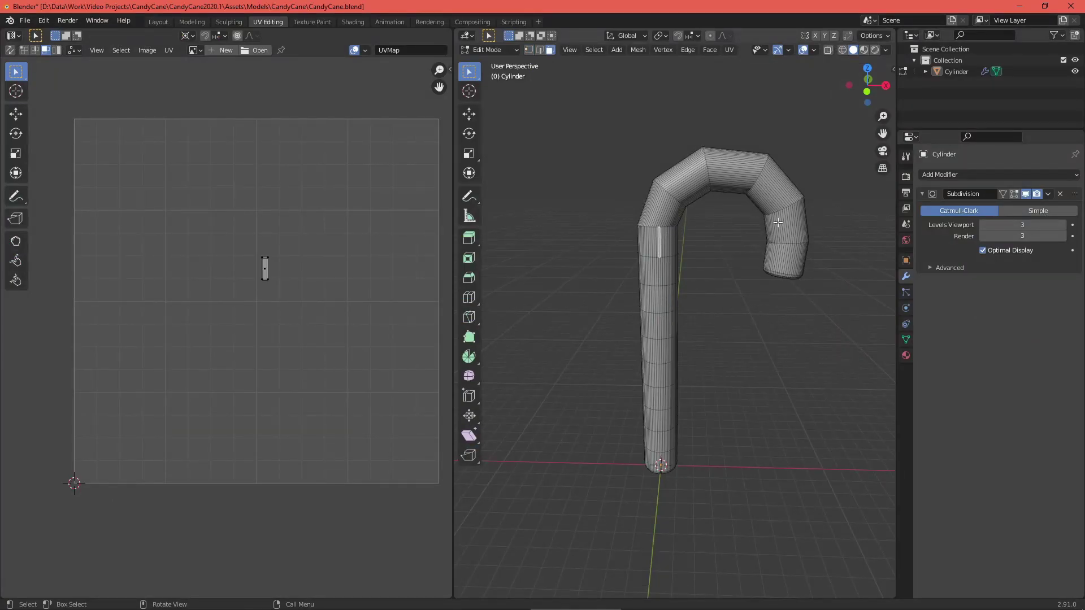
pyautogui.moveTo(796, 291); pyautogui.dragTo(756, 247)
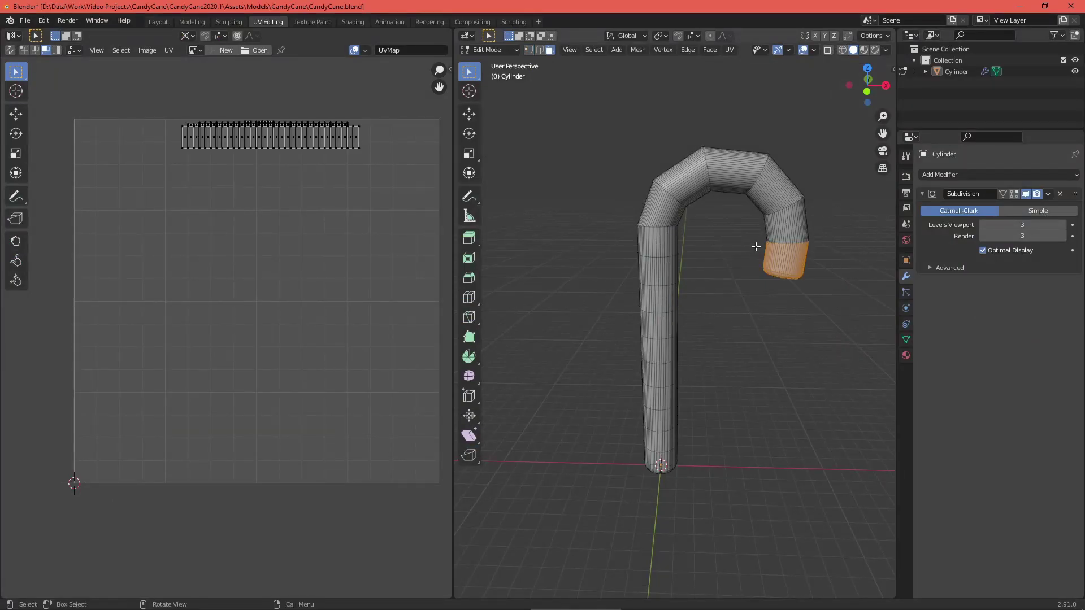
# Add the faces at the cane's base to the hook-end selection to compare the UVs of both ends
pyautogui.moveTo(797, 327); pyautogui.dragTo(798, 306, button='middle')
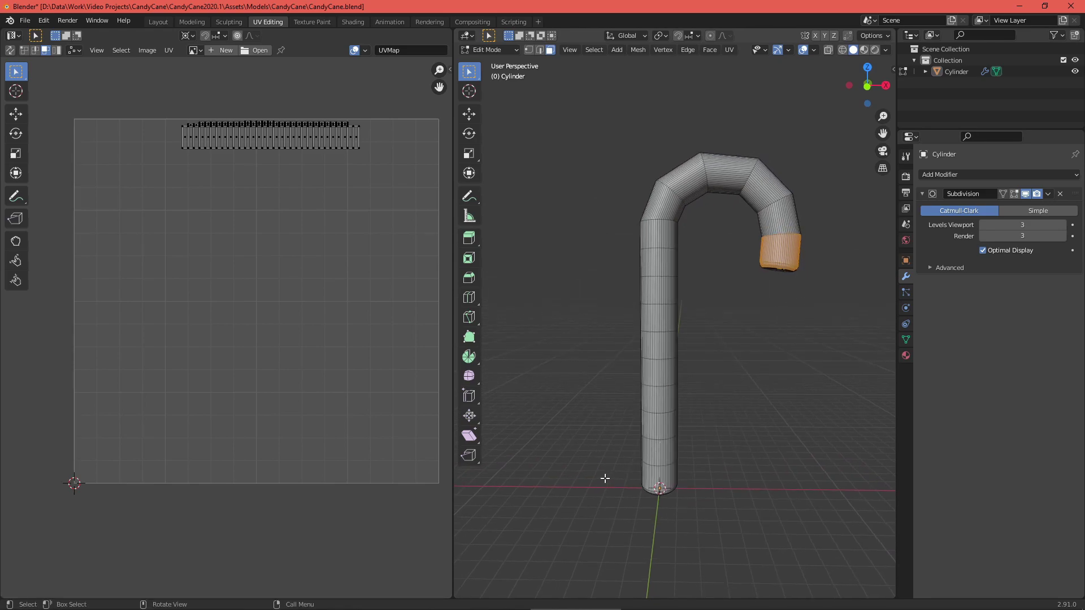
pyautogui.keyDown('shift'); pyautogui.moveTo(668, 481); pyautogui.dragTo(717, 511); pyautogui.keyUp('shift')
pyautogui.moveTo(743, 446); pyautogui.dragTo(741, 470, button='middle')
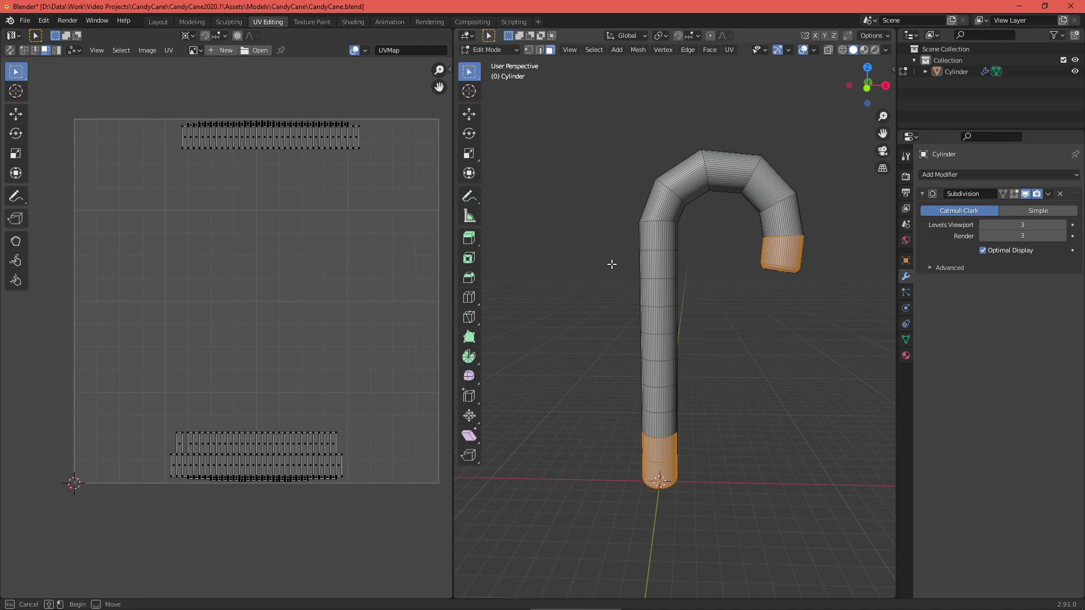
# Clear the selection and select the last segments of the hook to inspect where their UVs lie
pyautogui.click(612, 264)
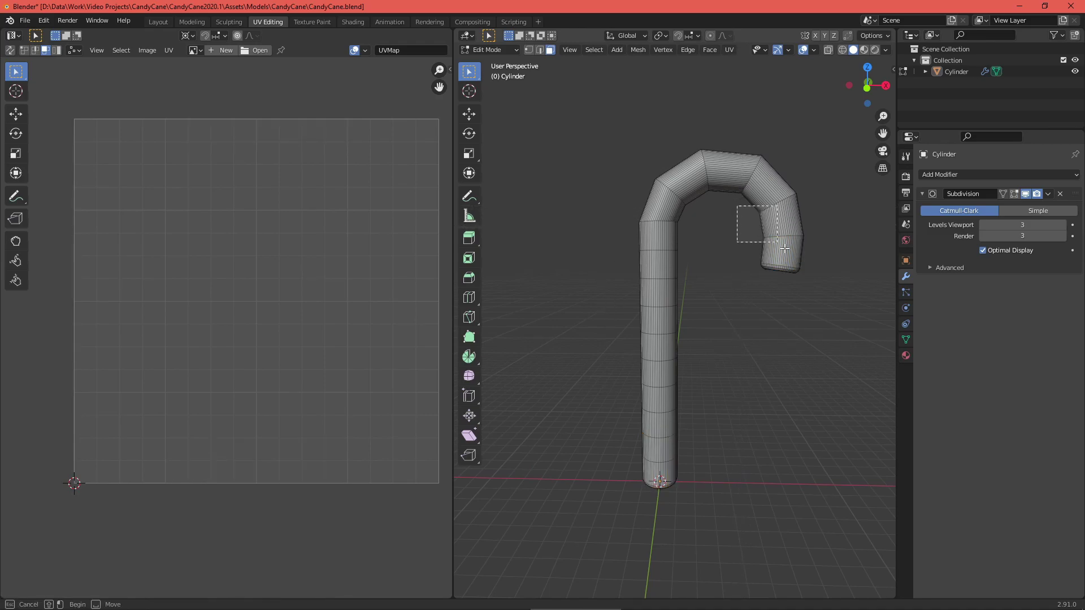
pyautogui.moveTo(784, 248); pyautogui.dragTo(786, 250)
pyautogui.moveTo(823, 326); pyautogui.dragTo(764, 425, button='middle')
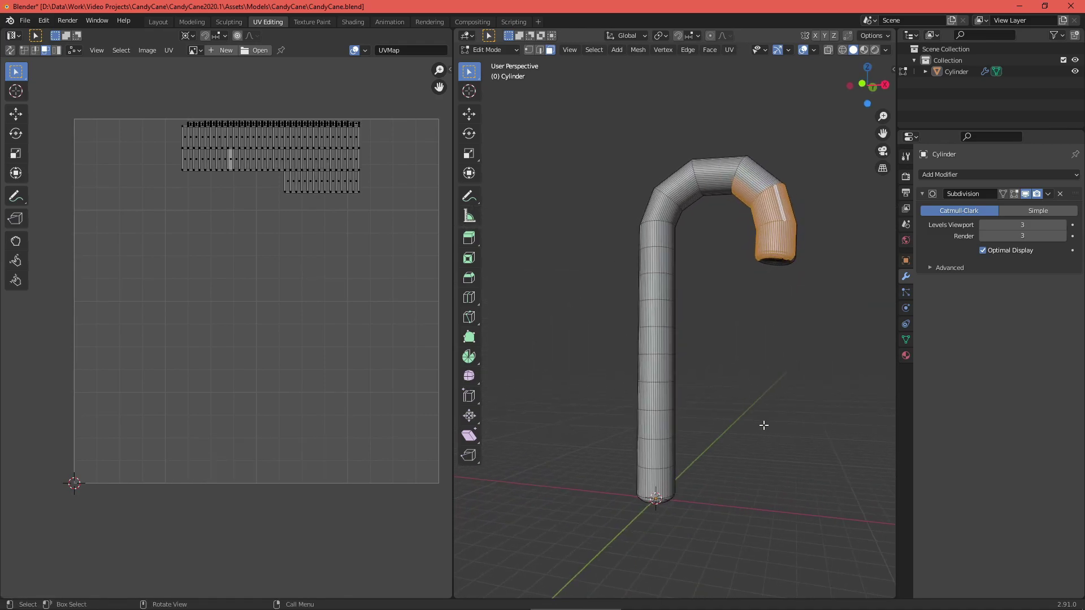
# Replace the selection with the faces at the cane's base and examine their UV placement and the mesh from several sides
pyautogui.click(763, 426)
pyautogui.moveTo(726, 518); pyautogui.dragTo(726, 518)
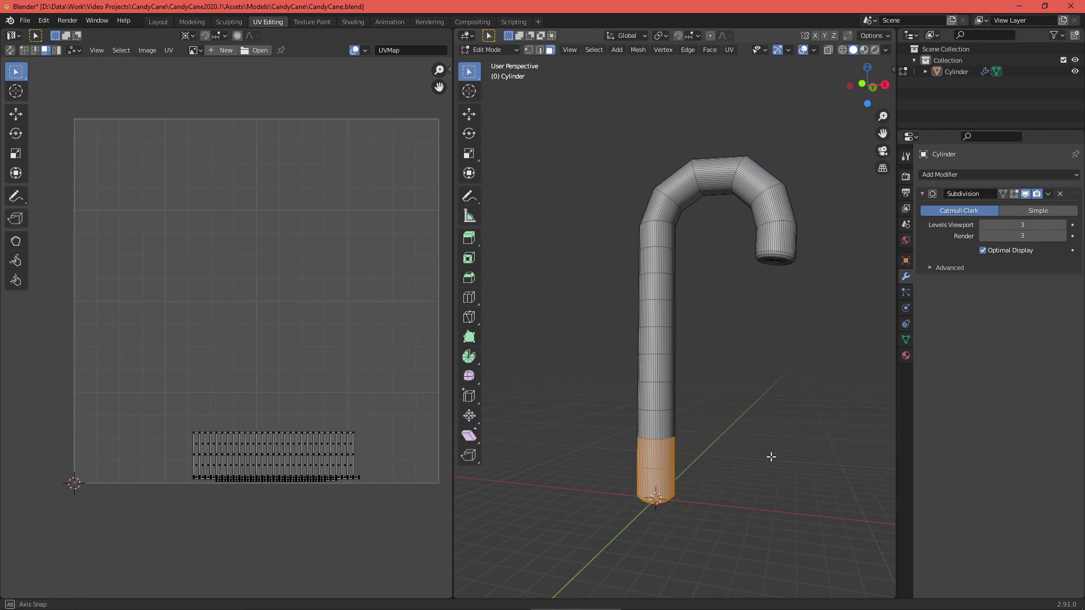
pyautogui.moveTo(770, 455); pyautogui.dragTo(814, 457, button='middle')
pyautogui.press('b')
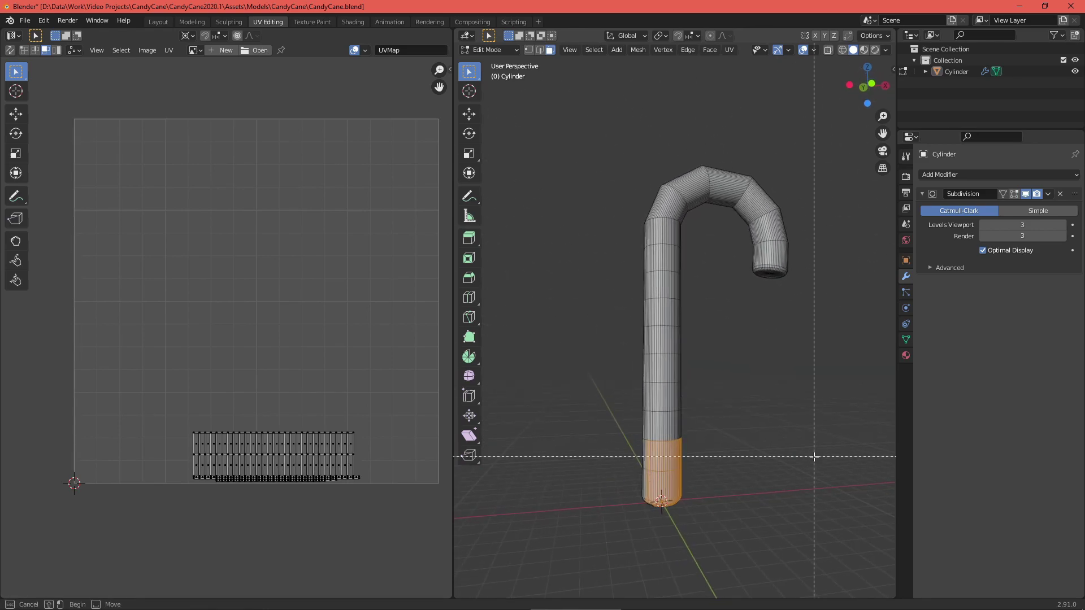
pyautogui.press('Escape')
pyautogui.scroll(2, 752, 397)
pyautogui.moveTo(770, 337); pyautogui.dragTo(846, 346, button='middle')
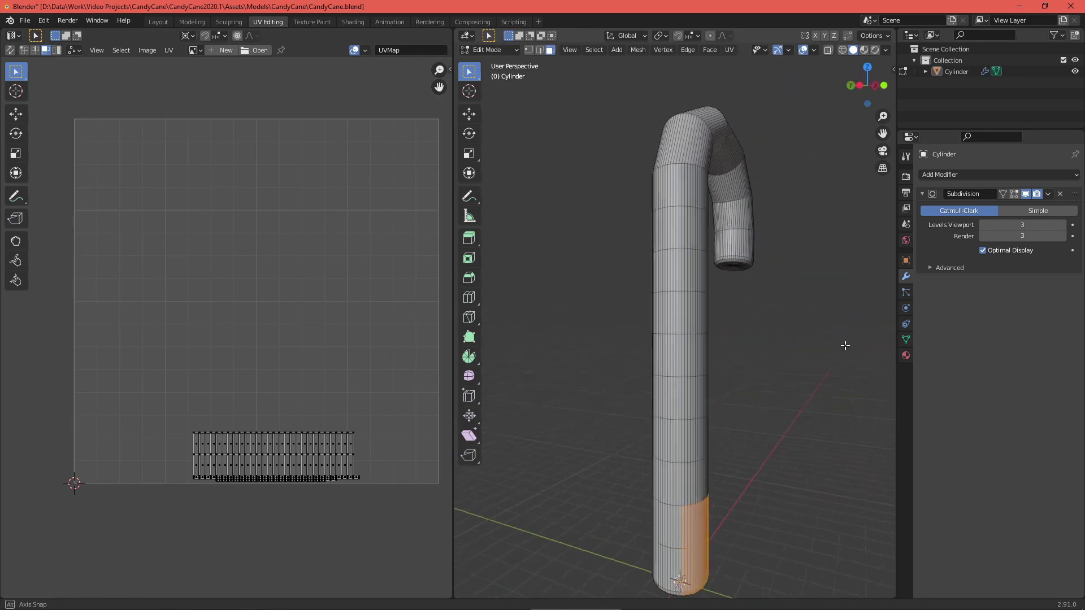